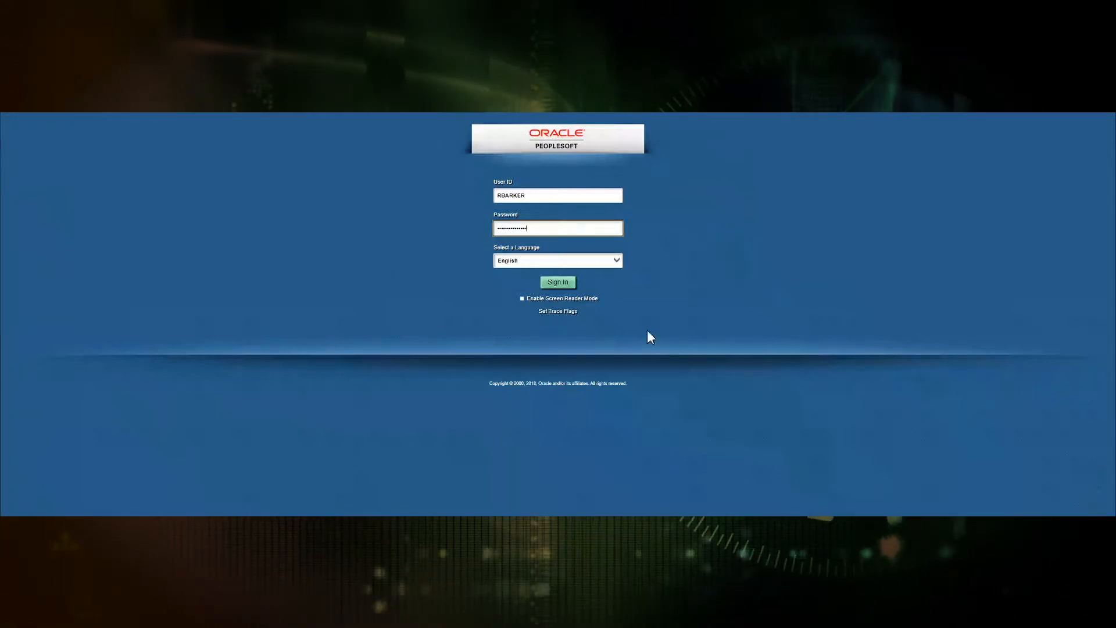
Step: Sign in and switch to the Talent Administrator homepage
{"action": "left_click", "coordinate": [560, 282]}
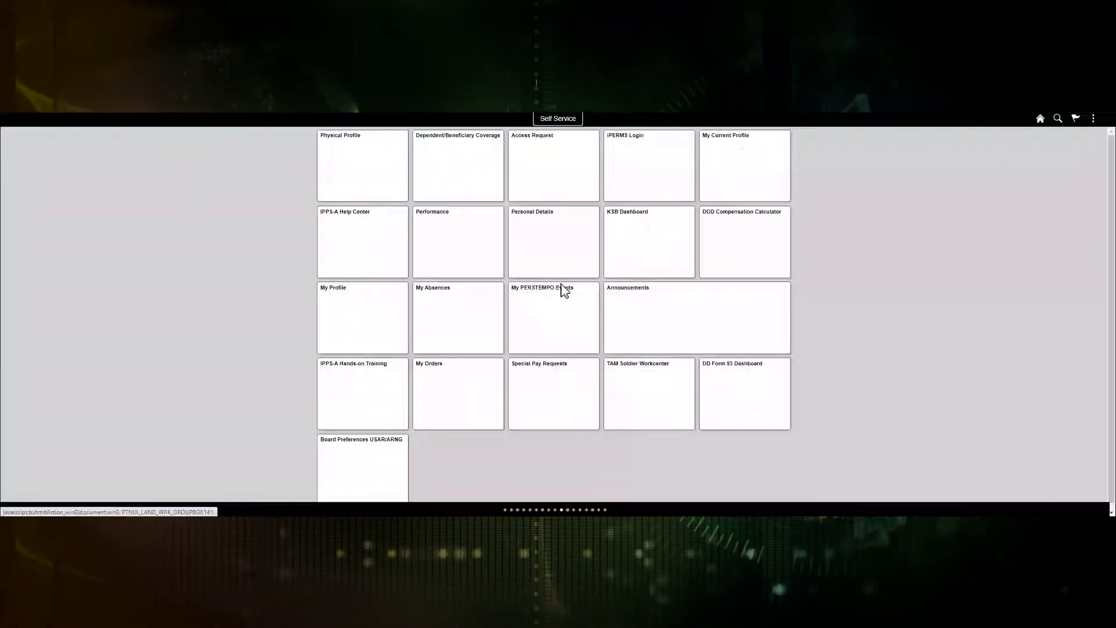
{"action": "left_click", "coordinate": [560, 119]}
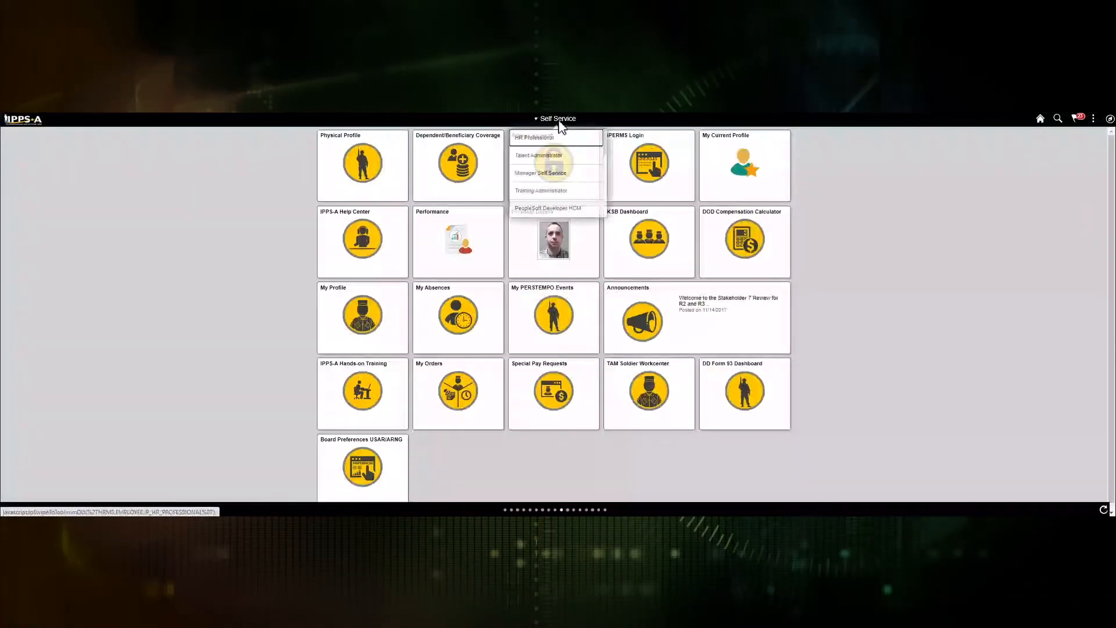
{"action": "left_click", "coordinate": [547, 157]}
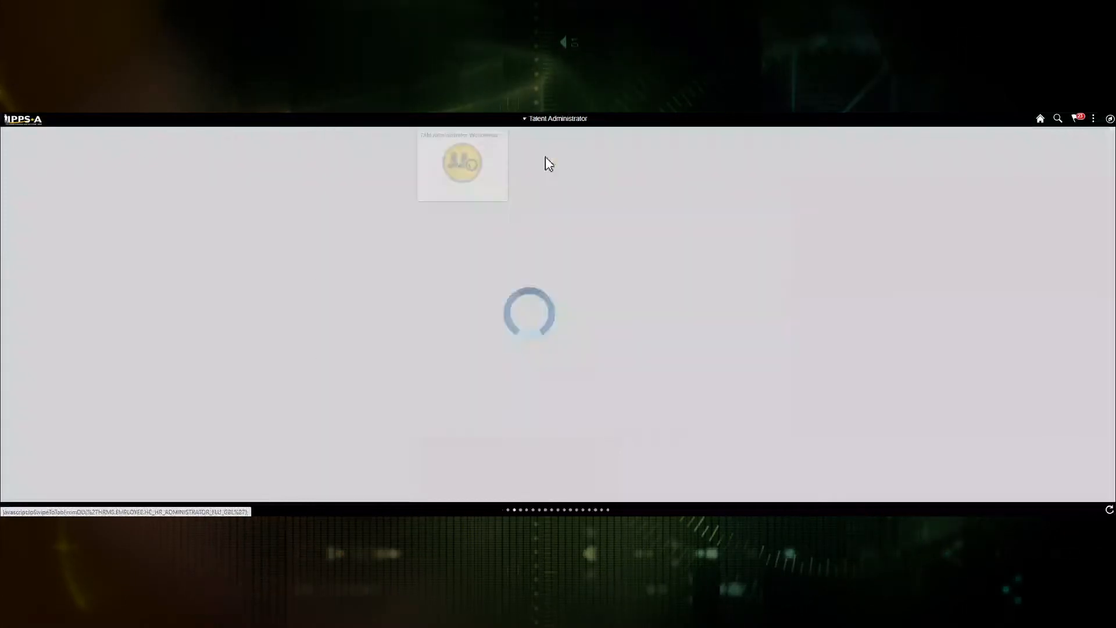
Step: Open Marketplace Configuration under Closed Marketplace in the TAM Administrator Workcenter
{"action": "left_click", "coordinate": [445, 152]}
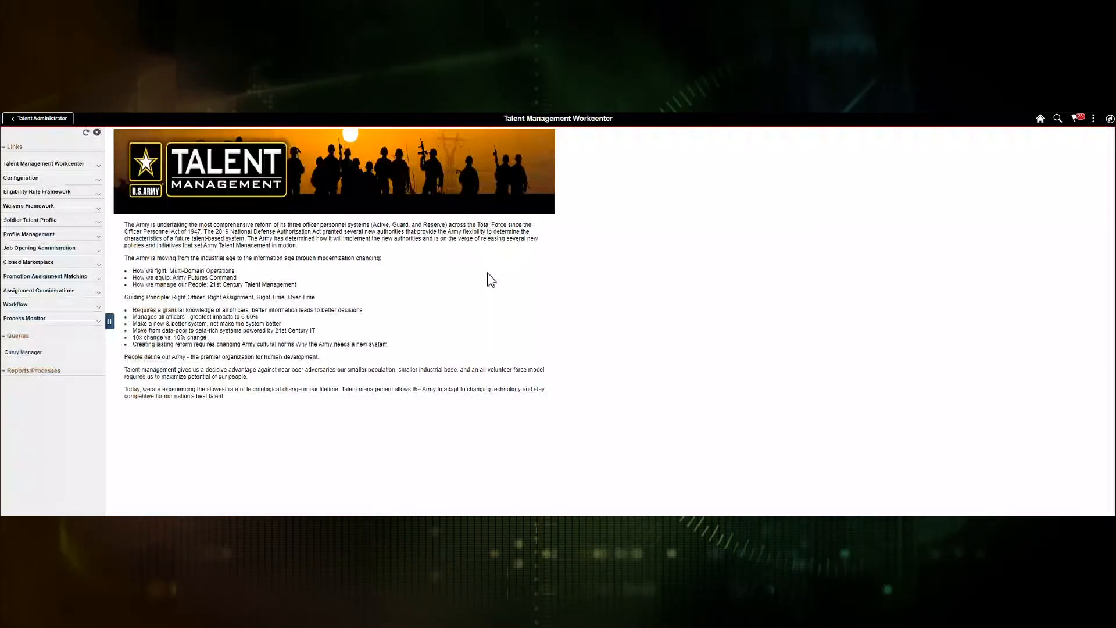
{"action": "left_click", "coordinate": [33, 263]}
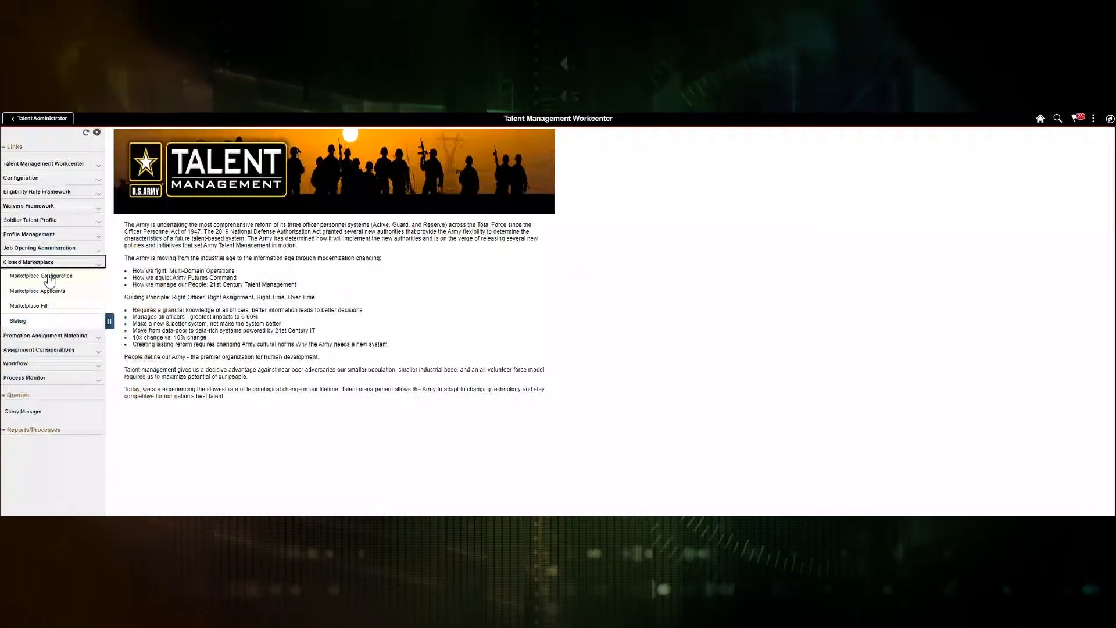
{"action": "left_click", "coordinate": [49, 277]}
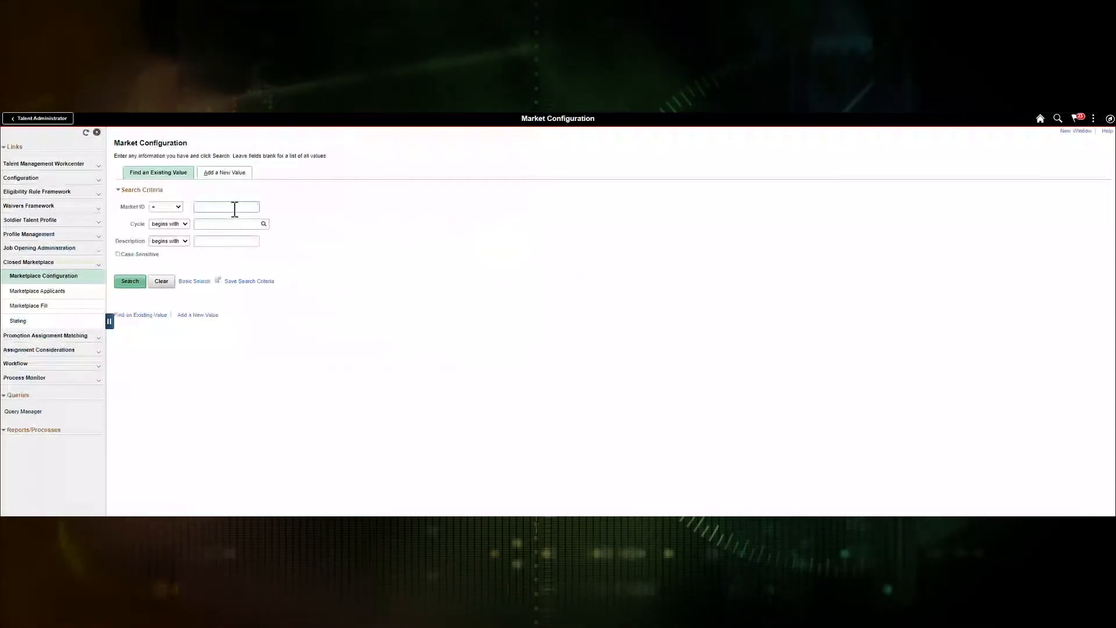
Step: Enter Market ID 16 in the Marketplace Configuration search
{"action": "type", "text": "18"}
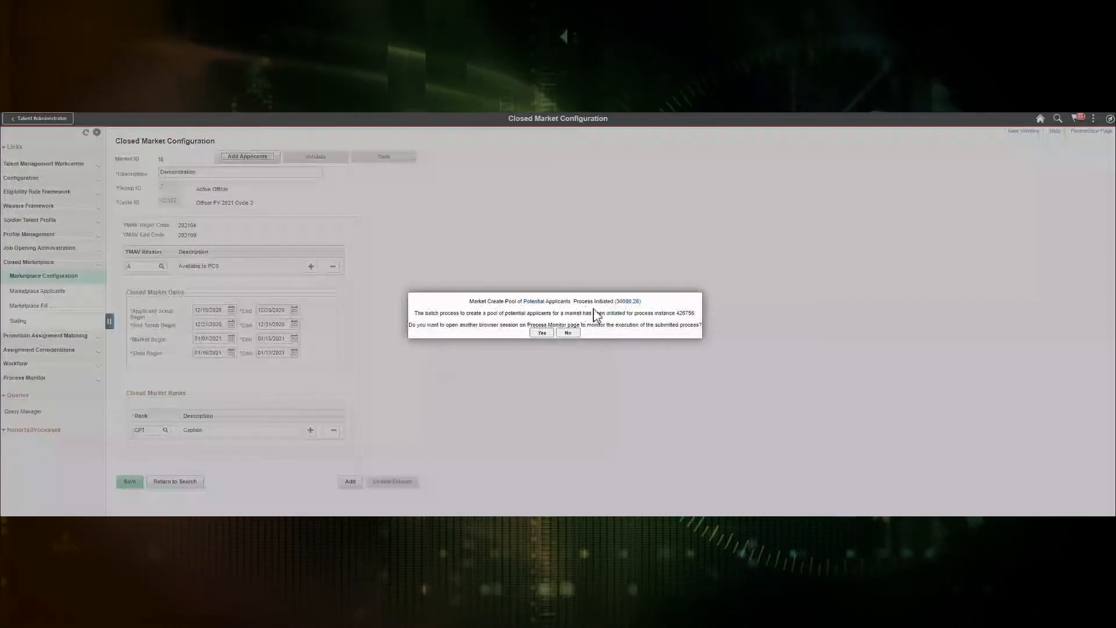
Step: Watch the applicant-pool process in Process Monitor, refreshing until its Run Status shows Success
{"action": "left_click", "coordinate": [542, 333]}
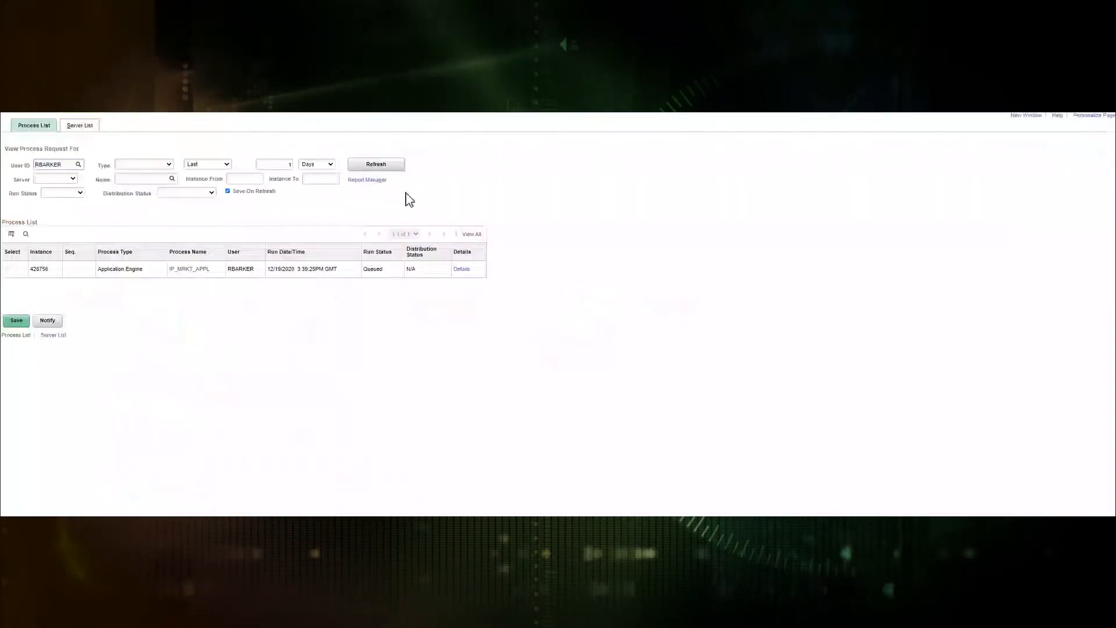
{"action": "left_click", "coordinate": [384, 169]}
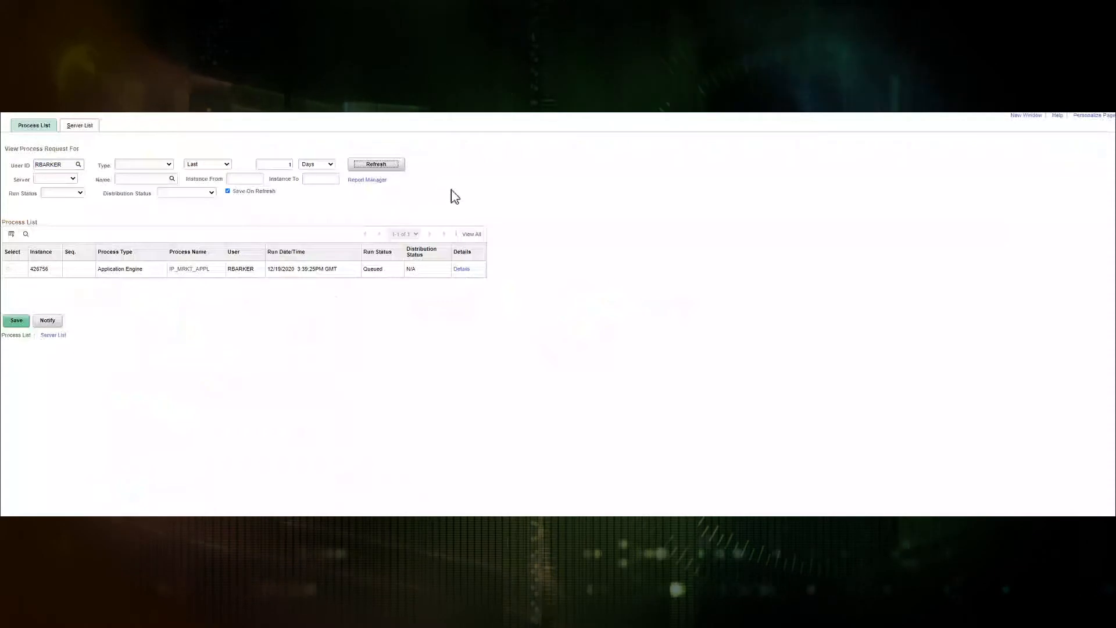
{"action": "left_click", "coordinate": [375, 167]}
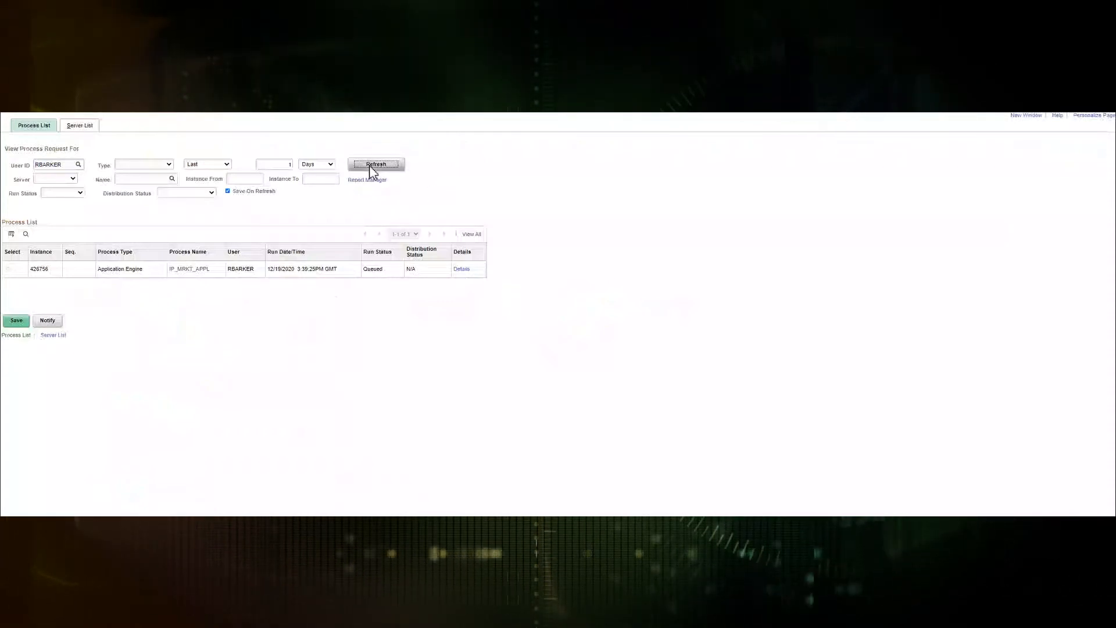
{"action": "left_click", "coordinate": [376, 167]}
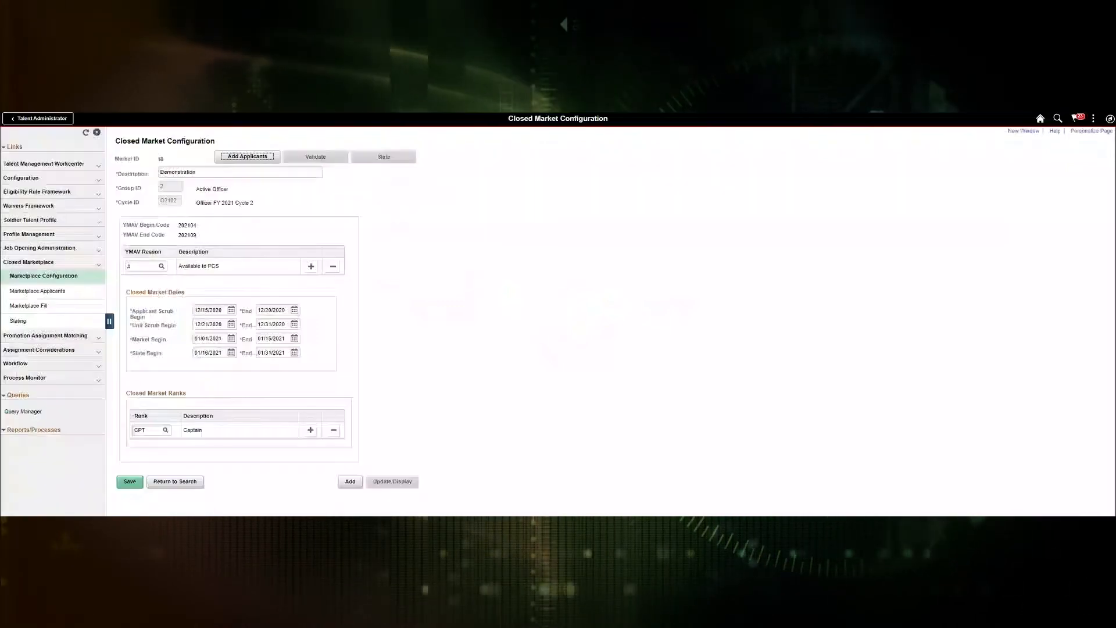
Step: Search Marketplace Applicants for Market ID 16 to list its five applicants
{"action": "left_click", "coordinate": [53, 293]}
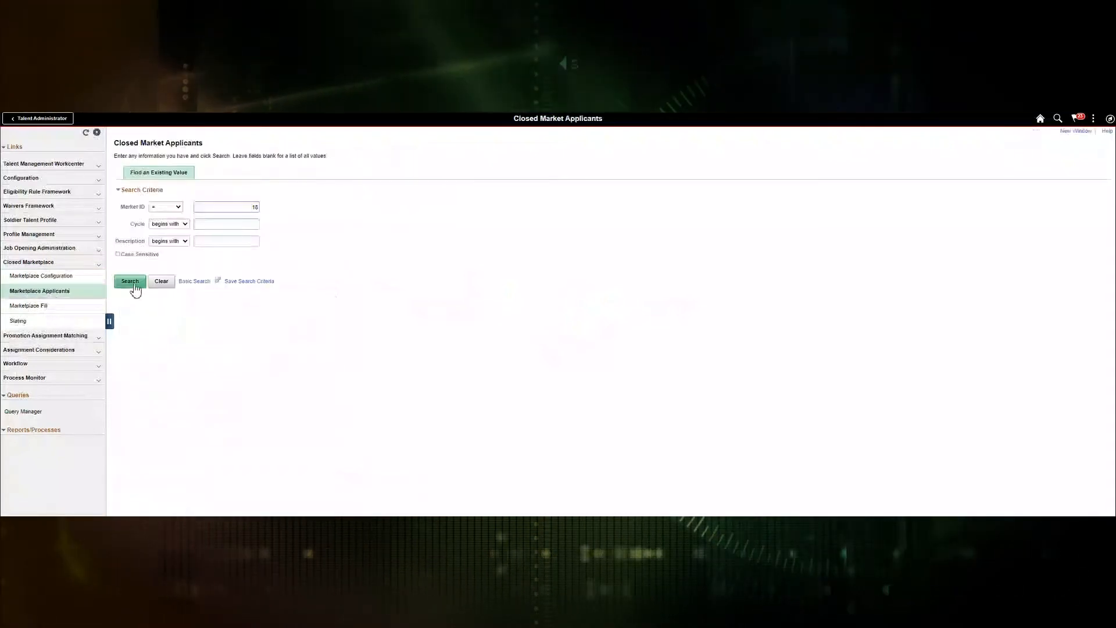
{"action": "left_click", "coordinate": [131, 282]}
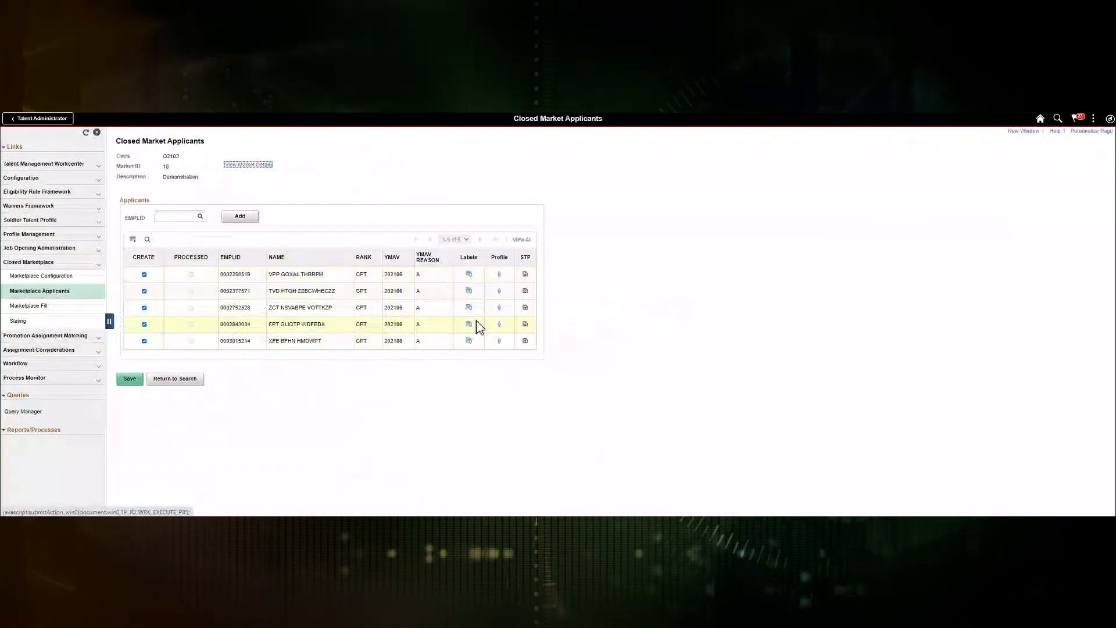
Step: Give the first applicant the CONUS and SHORT_TOUR labels and save the list
{"action": "left_click", "coordinate": [469, 290]}
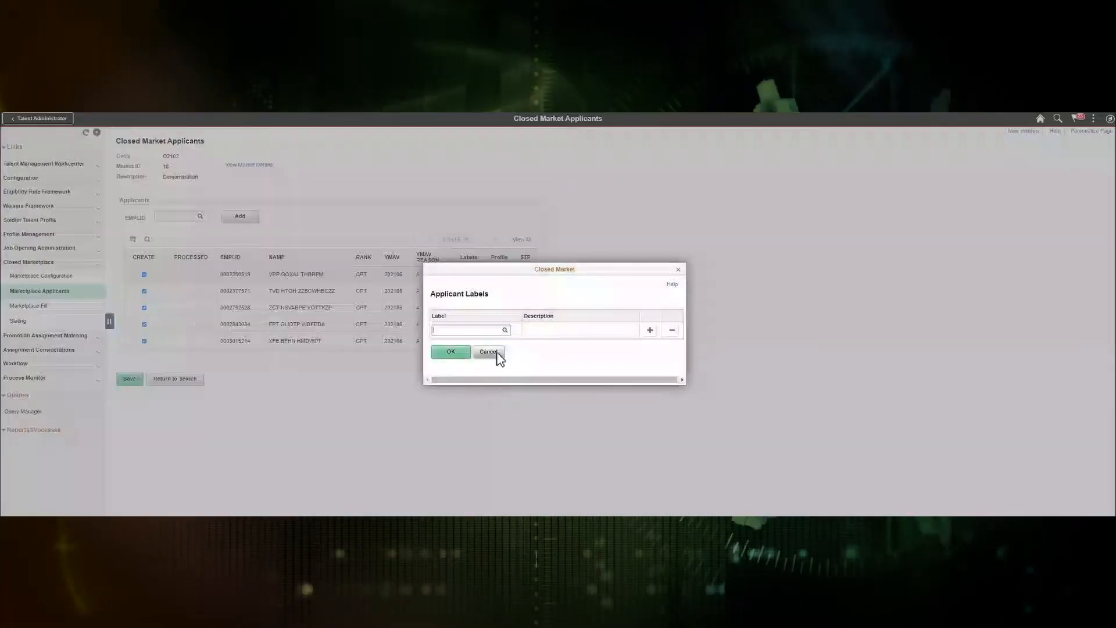
{"action": "left_click", "coordinate": [505, 330]}
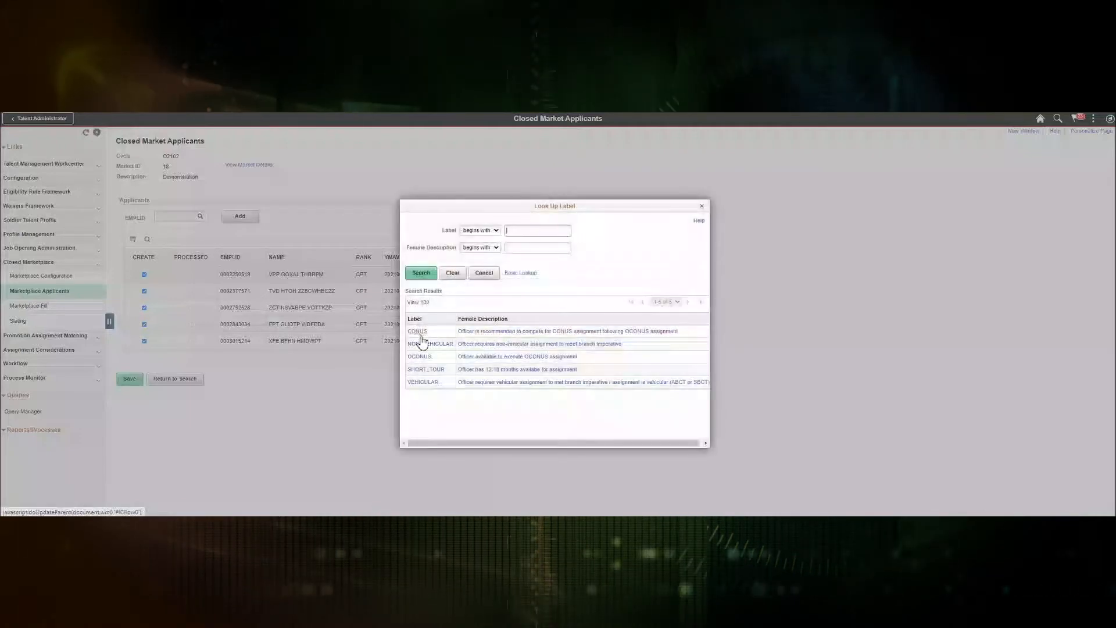
{"action": "left_click", "coordinate": [418, 333]}
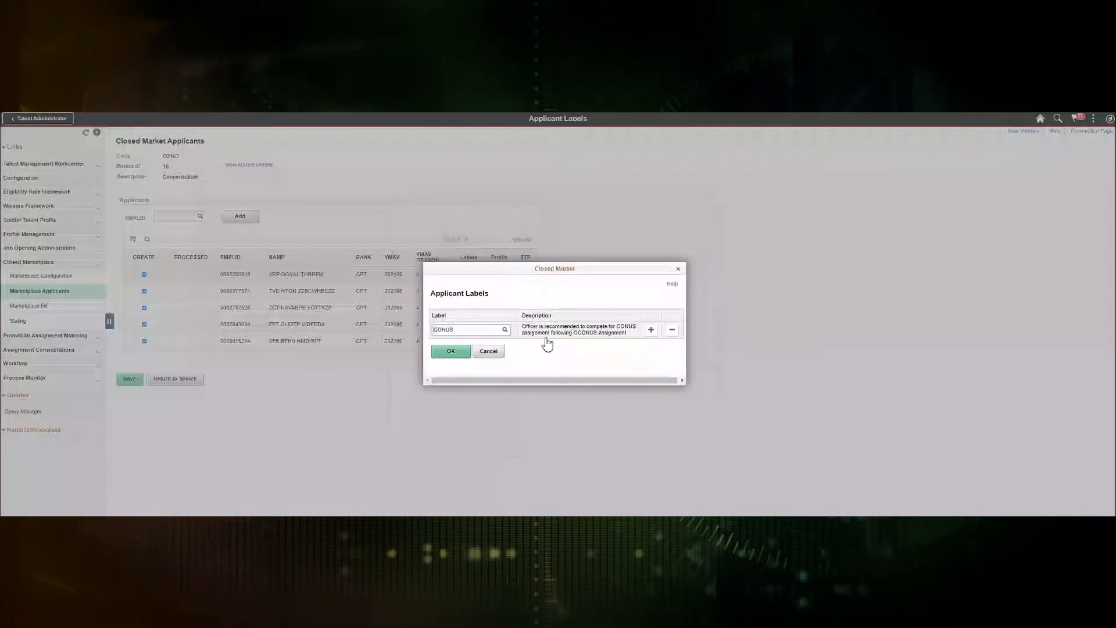
{"action": "left_click", "coordinate": [650, 330]}
{"action": "left_click", "coordinate": [504, 345]}
{"action": "left_click", "coordinate": [428, 370]}
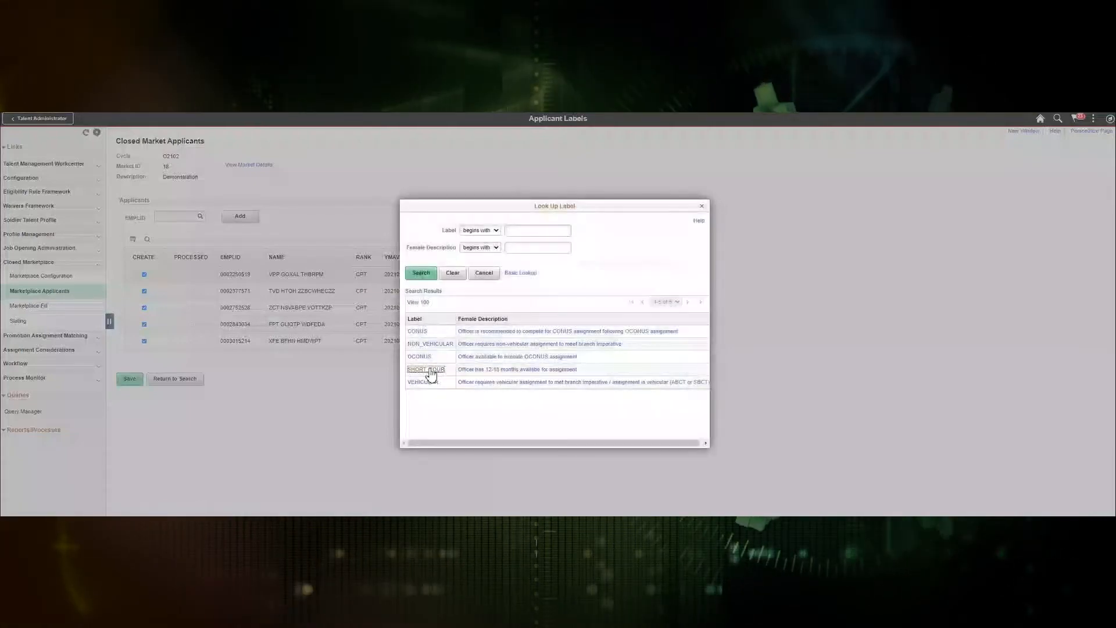
{"action": "left_click", "coordinate": [451, 360]}
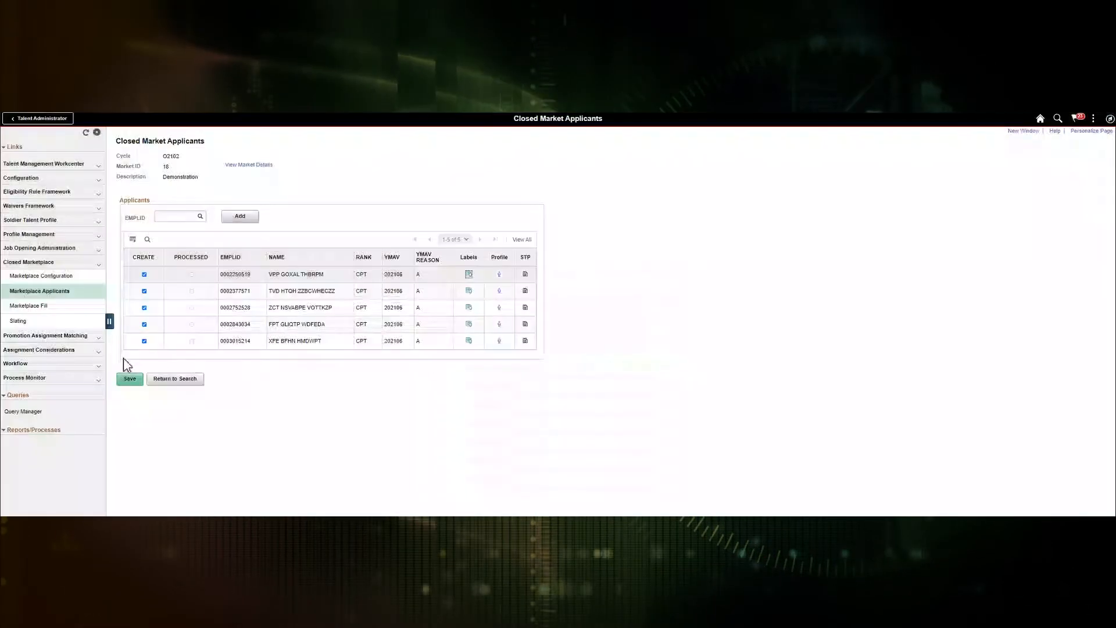
{"action": "left_click", "coordinate": [129, 379]}
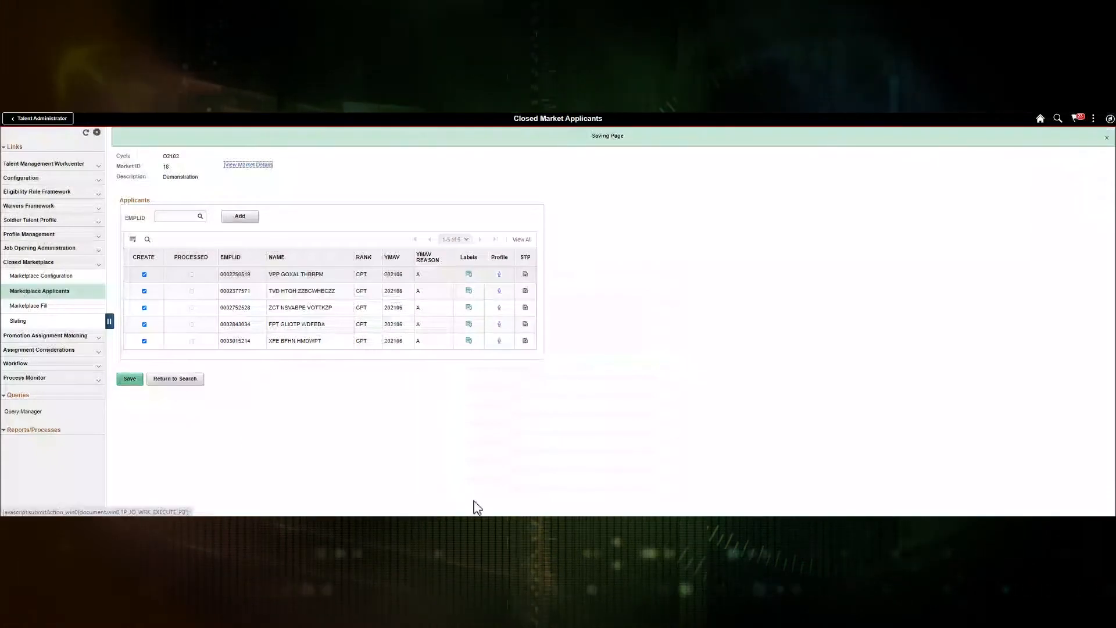
{"action": "left_click", "coordinate": [499, 324]}
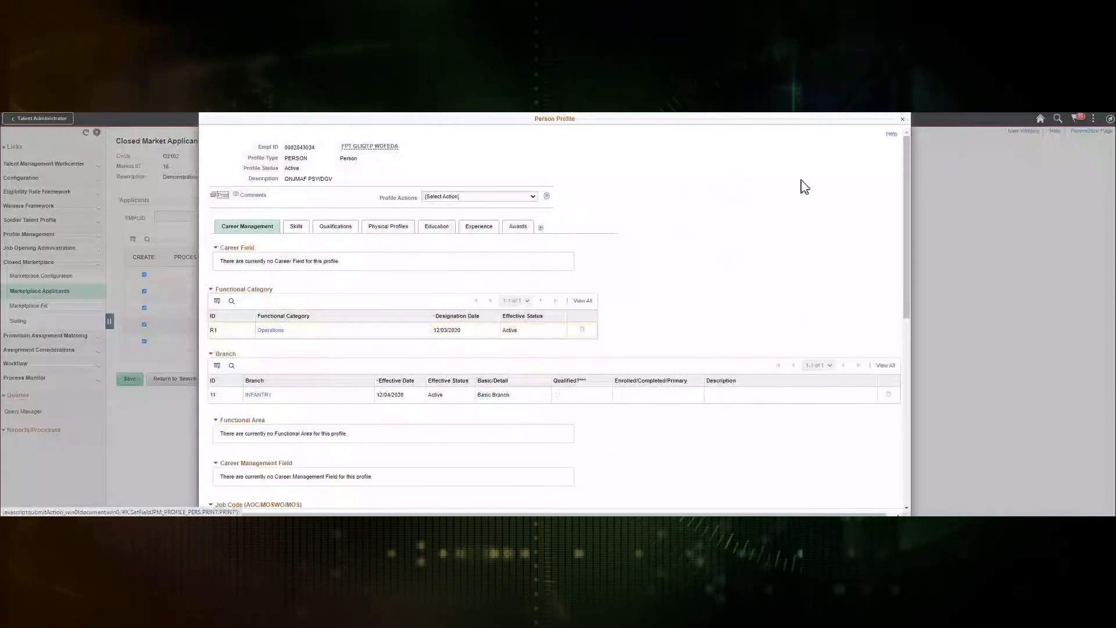
{"action": "left_click", "coordinate": [905, 120]}
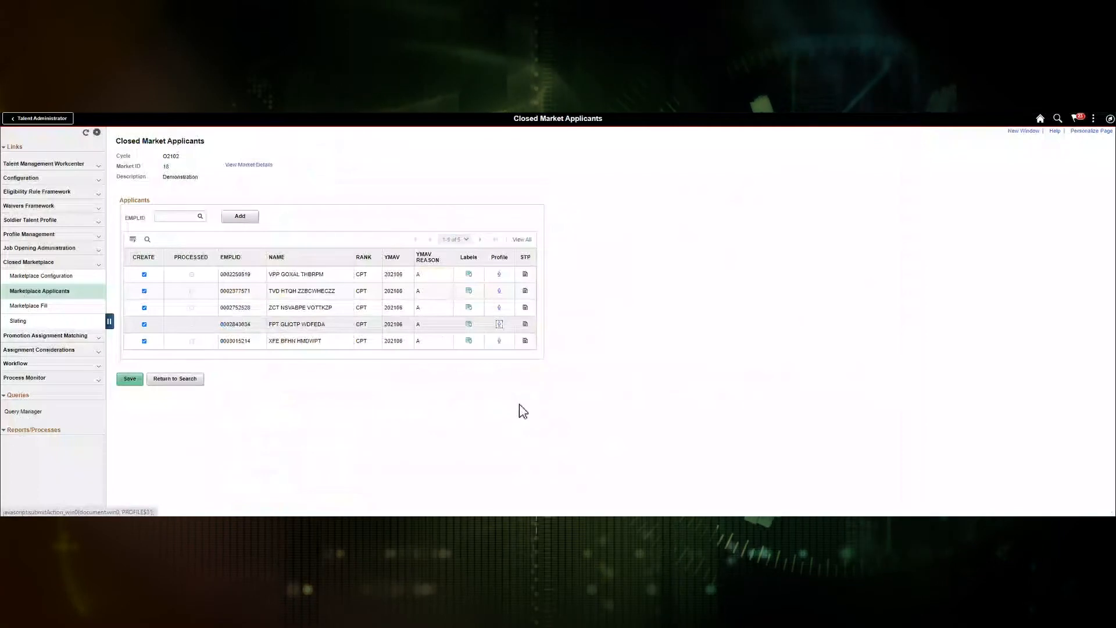
{"action": "left_click", "coordinate": [527, 327]}
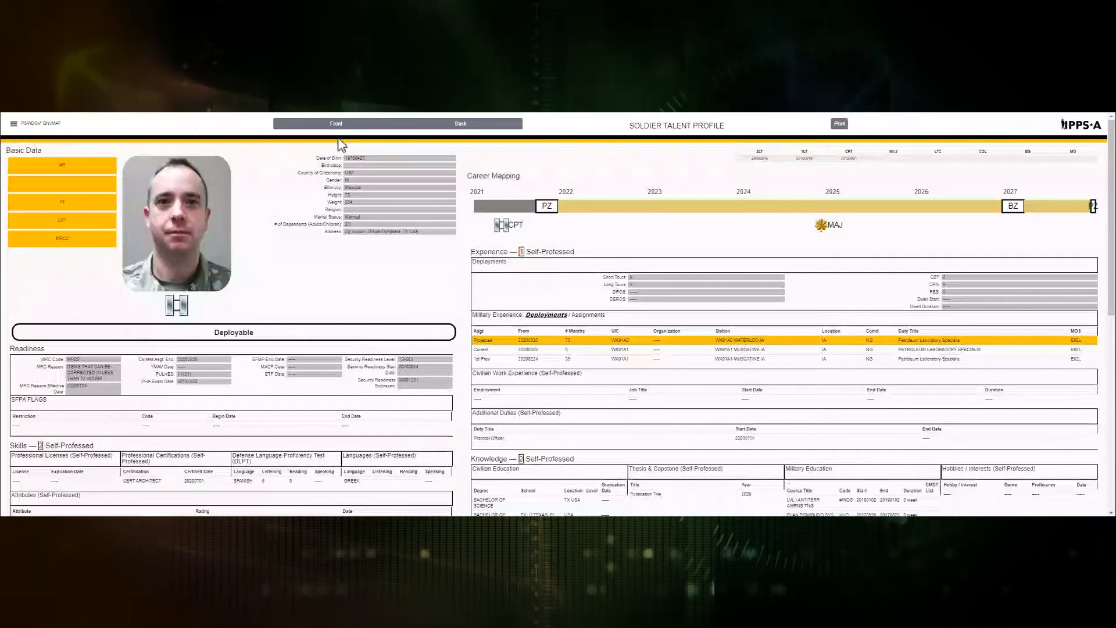
{"action": "left_click", "coordinate": [452, 123]}
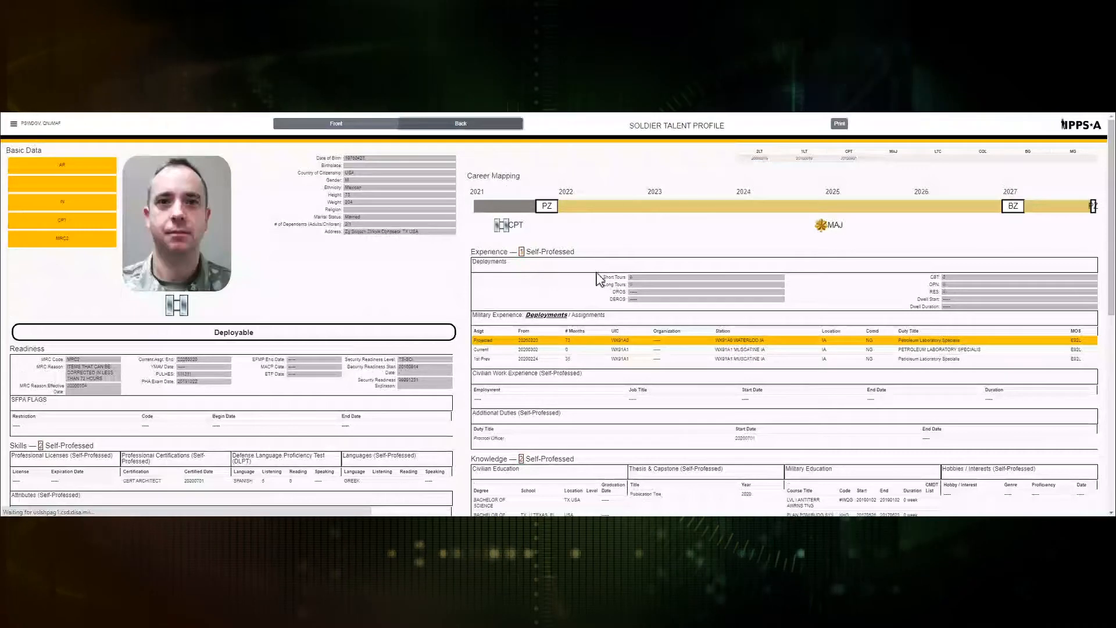
{"action": "left_click", "coordinate": [335, 127]}
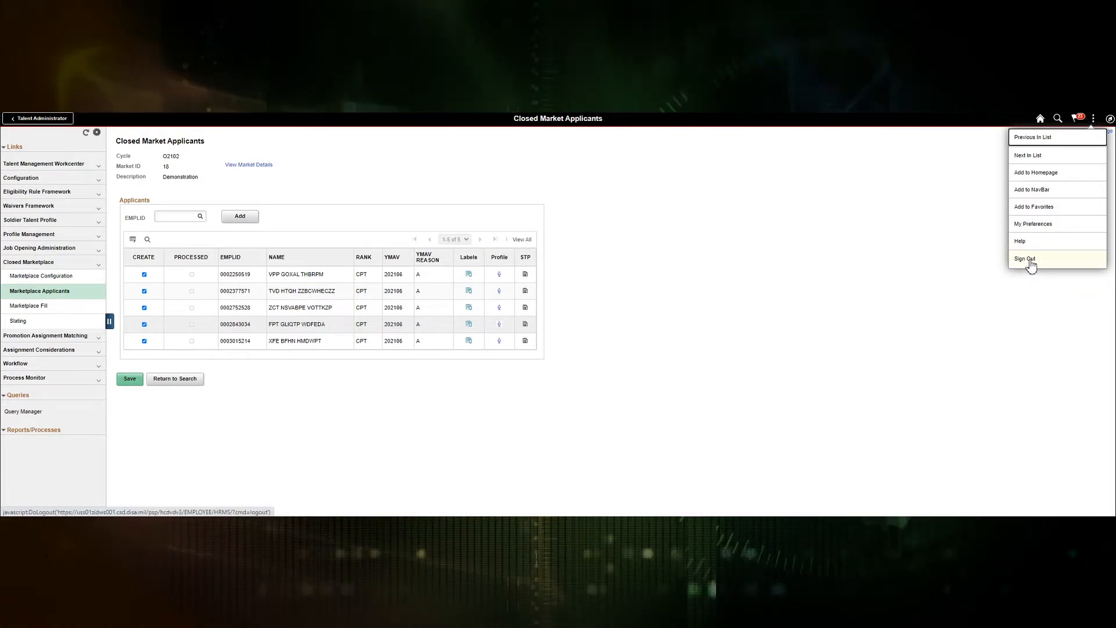
Step: Sign out, then sign back in with the user ID and password
{"action": "left_click", "coordinate": [1031, 263]}
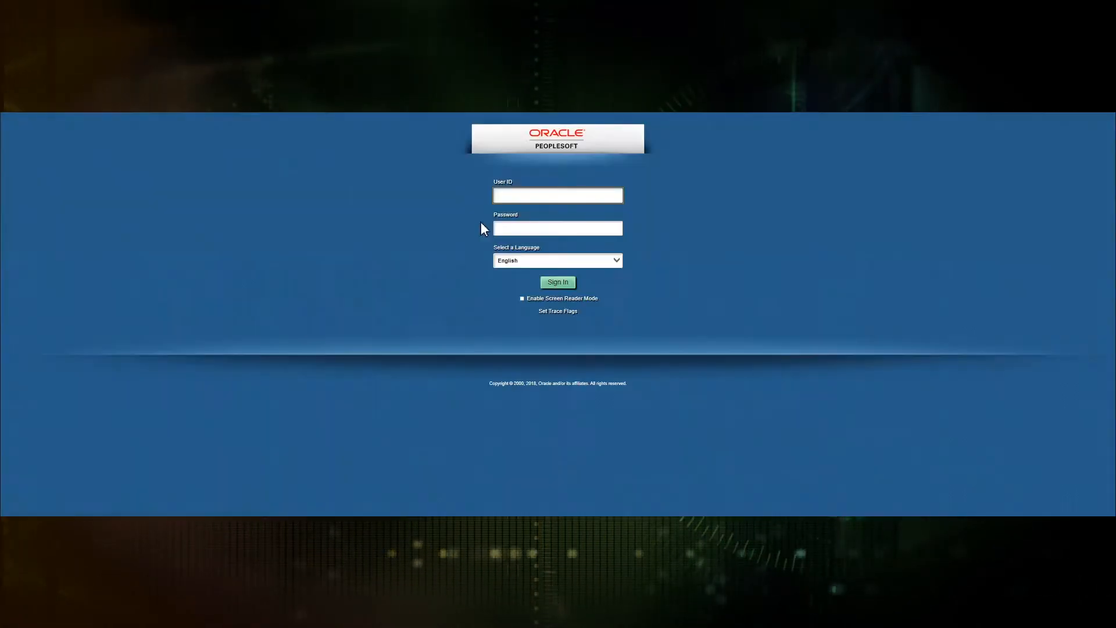
{"action": "key", "text": "Tab"}
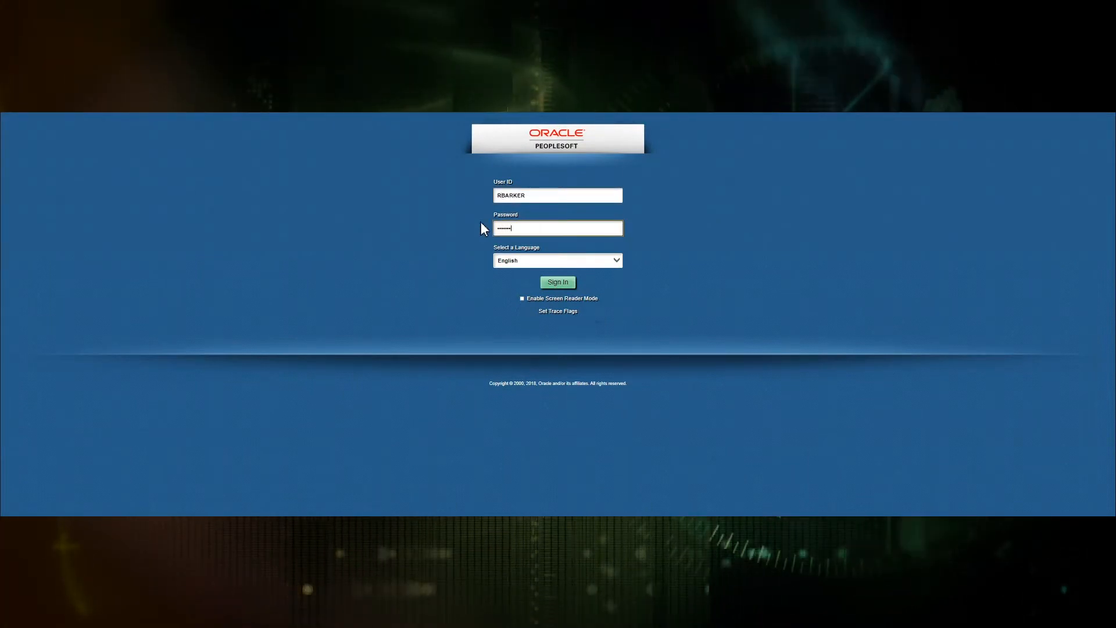
{"action": "type", "text": "••"}
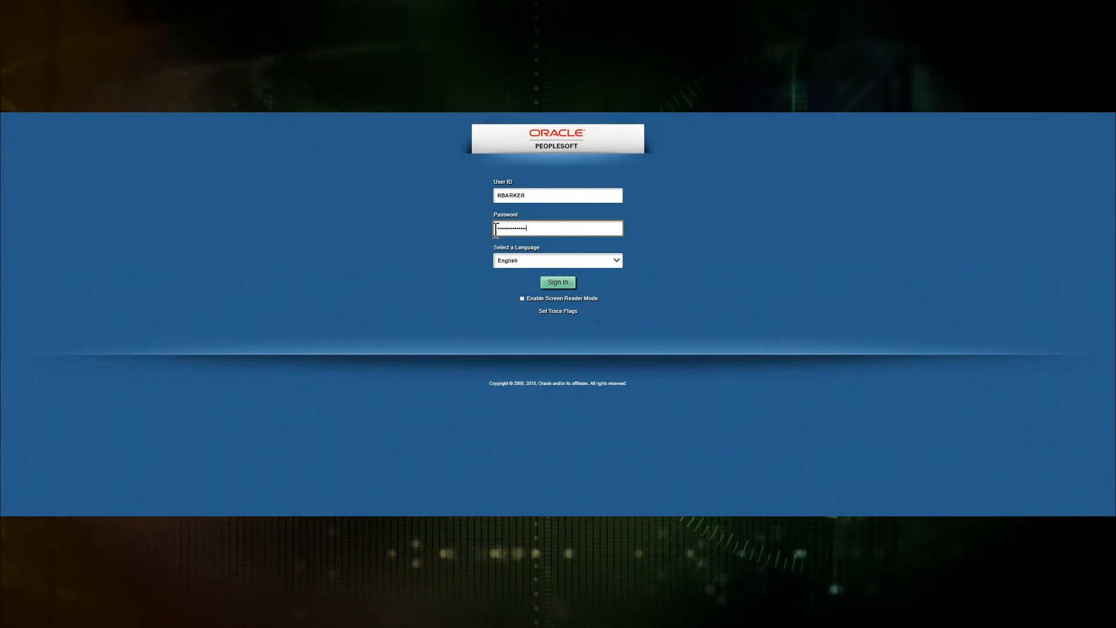
{"action": "key", "text": "Return"}
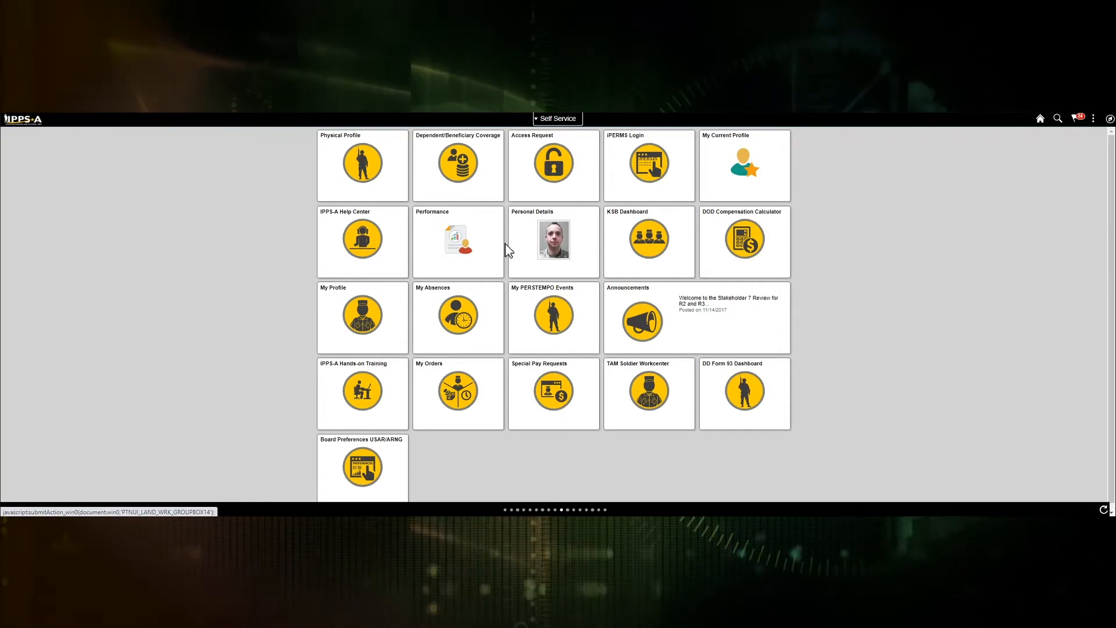
Step: Switch to the HR Professional homepage and open the TAM Unit Workcenter
{"action": "left_click", "coordinate": [578, 120]}
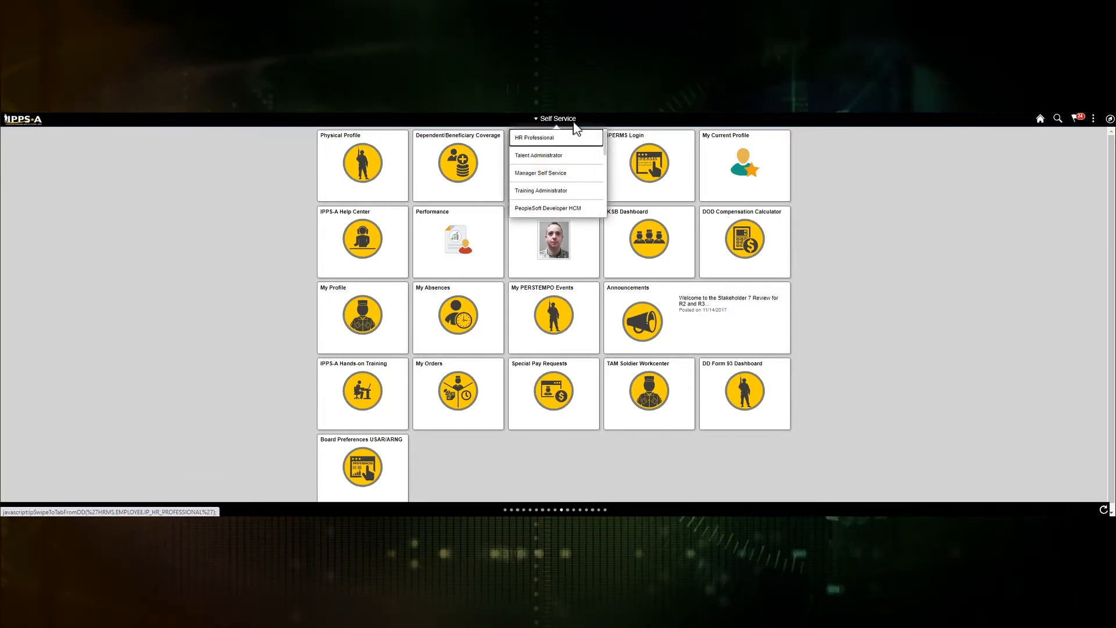
{"action": "left_click", "coordinate": [532, 139]}
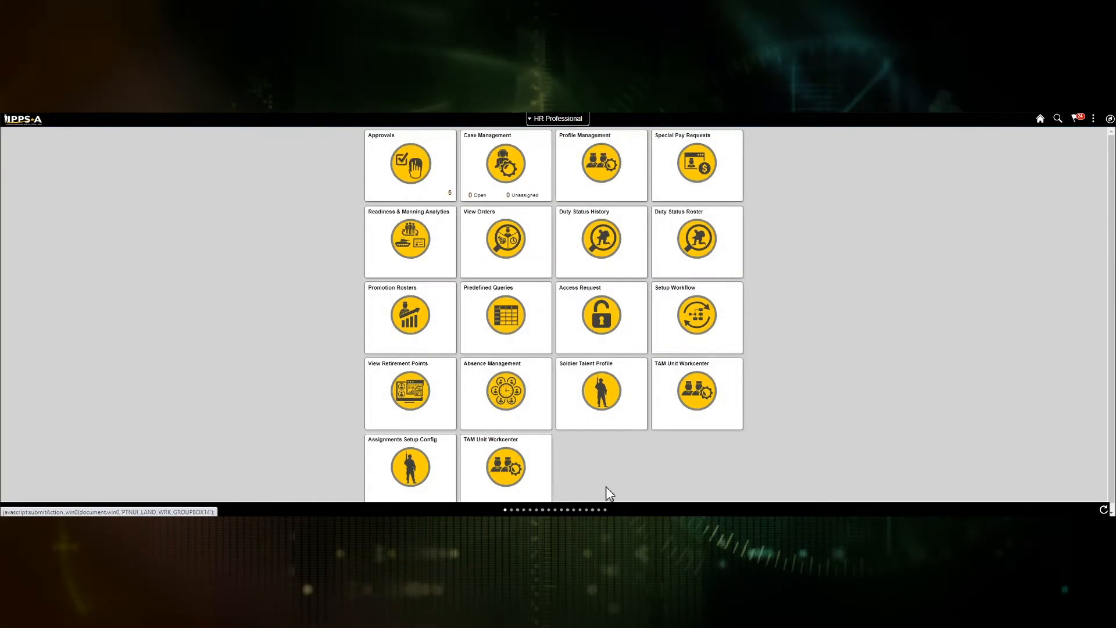
{"action": "left_click", "coordinate": [508, 469]}
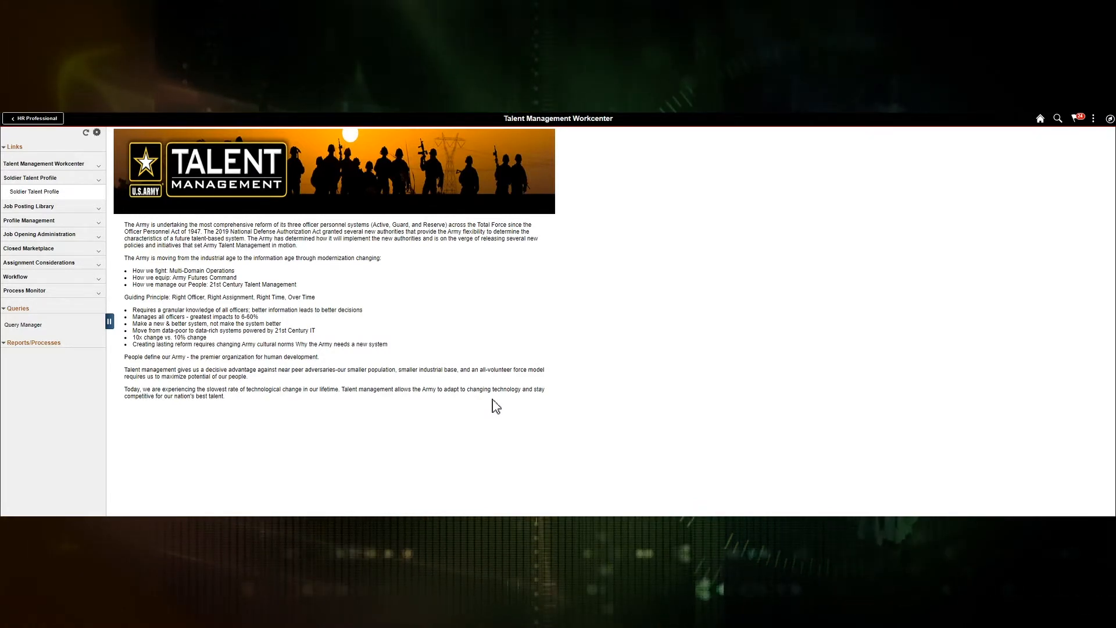
Step: Open the Marketplace Fill page for cycle O2102
{"action": "left_click", "coordinate": [22, 250]}
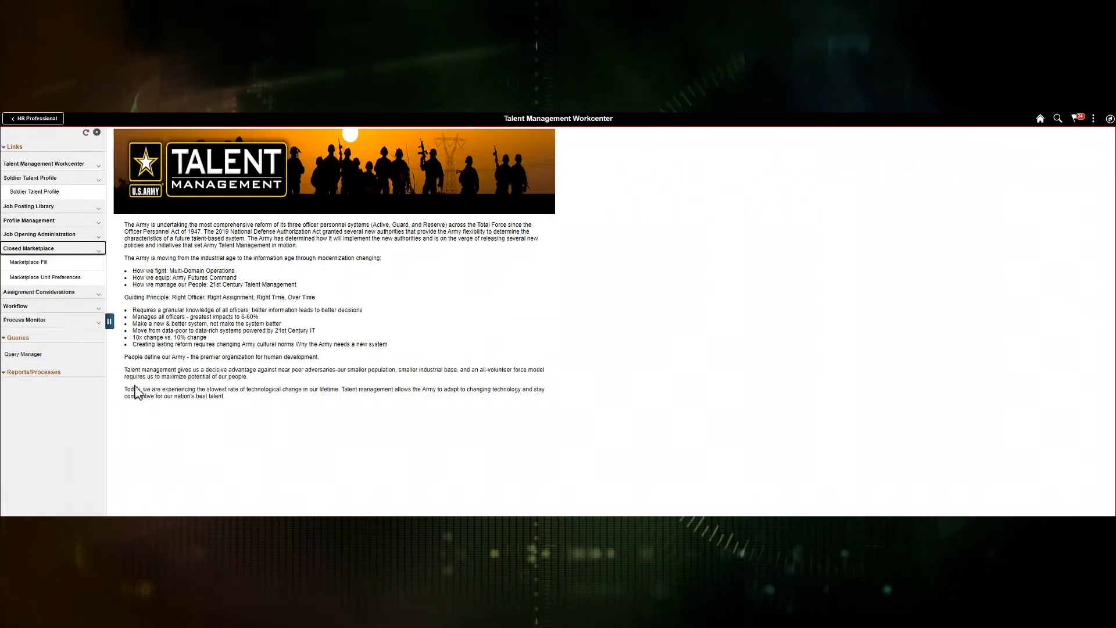
{"action": "left_click", "coordinate": [38, 265]}
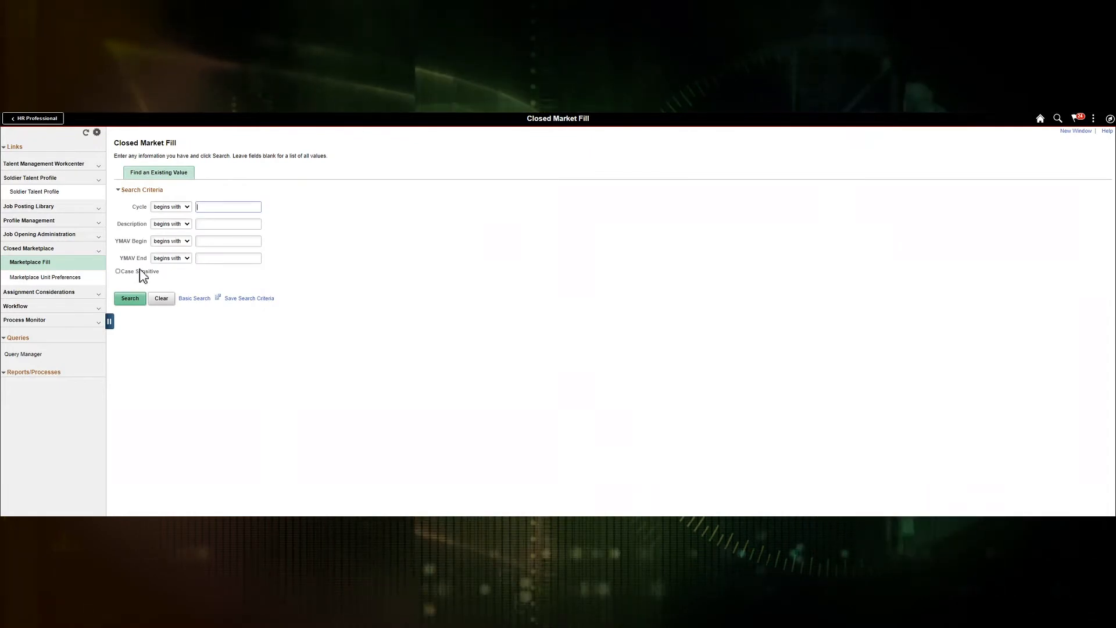
{"action": "key", "text": "Return"}
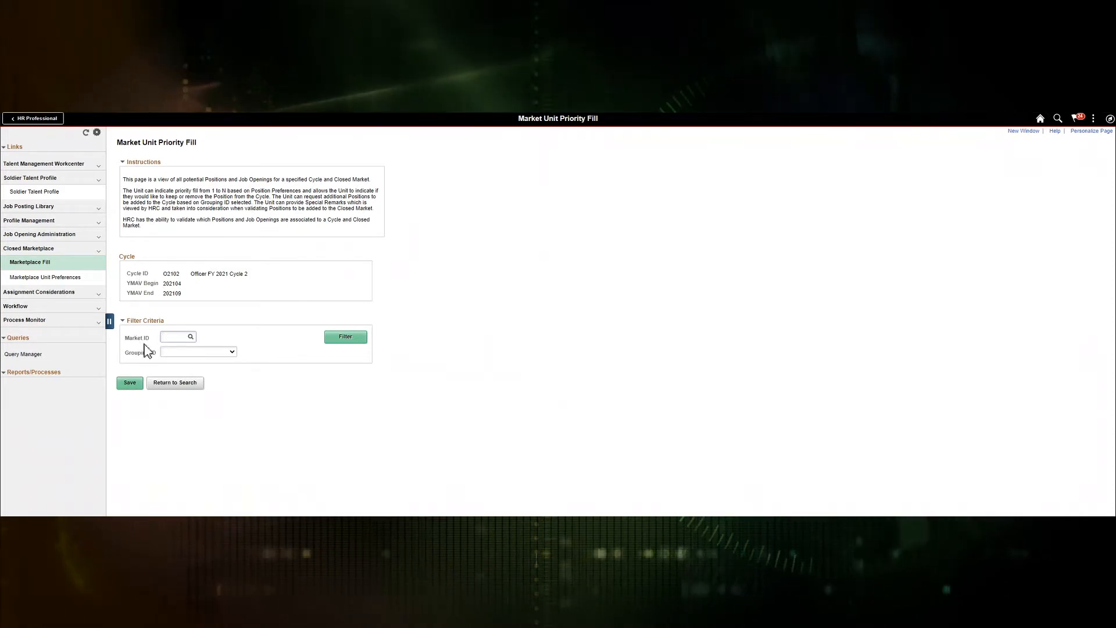
Step: Set Market ID 17 and Grouping ID Basic Branch
{"action": "type", "text": "17"}
{"action": "key", "text": "Tab"}
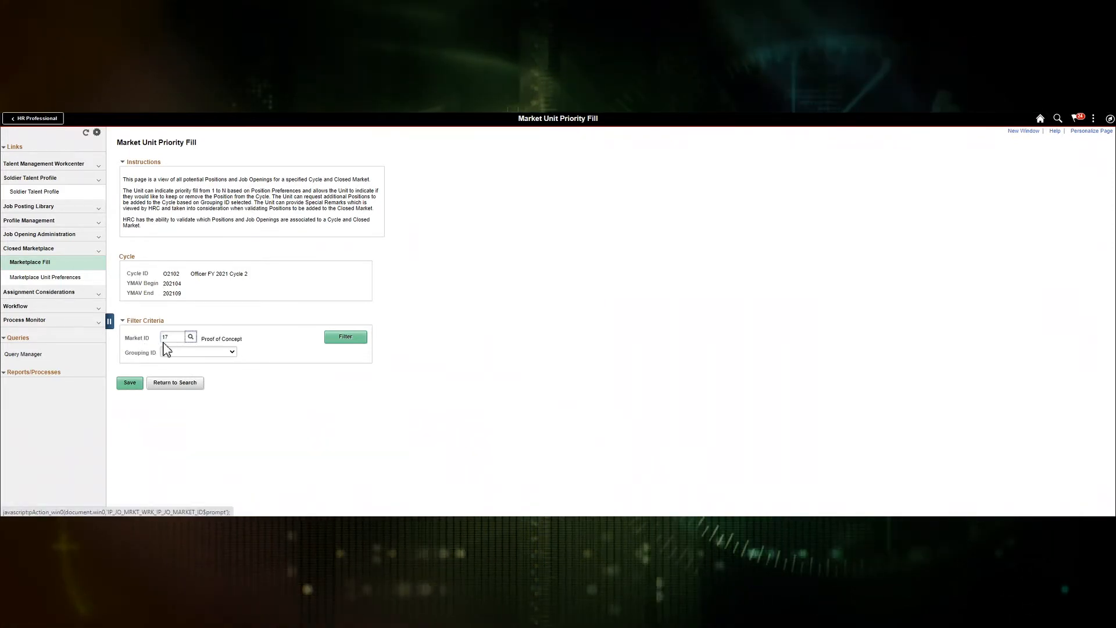
{"action": "left_click", "coordinate": [175, 353]}
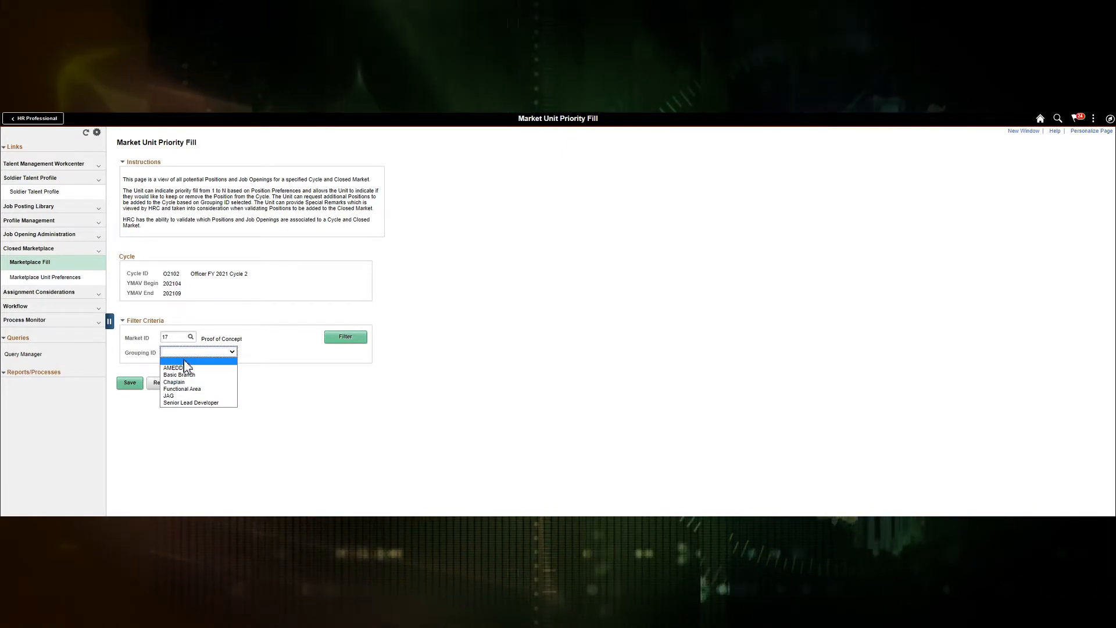
{"action": "left_click", "coordinate": [181, 375]}
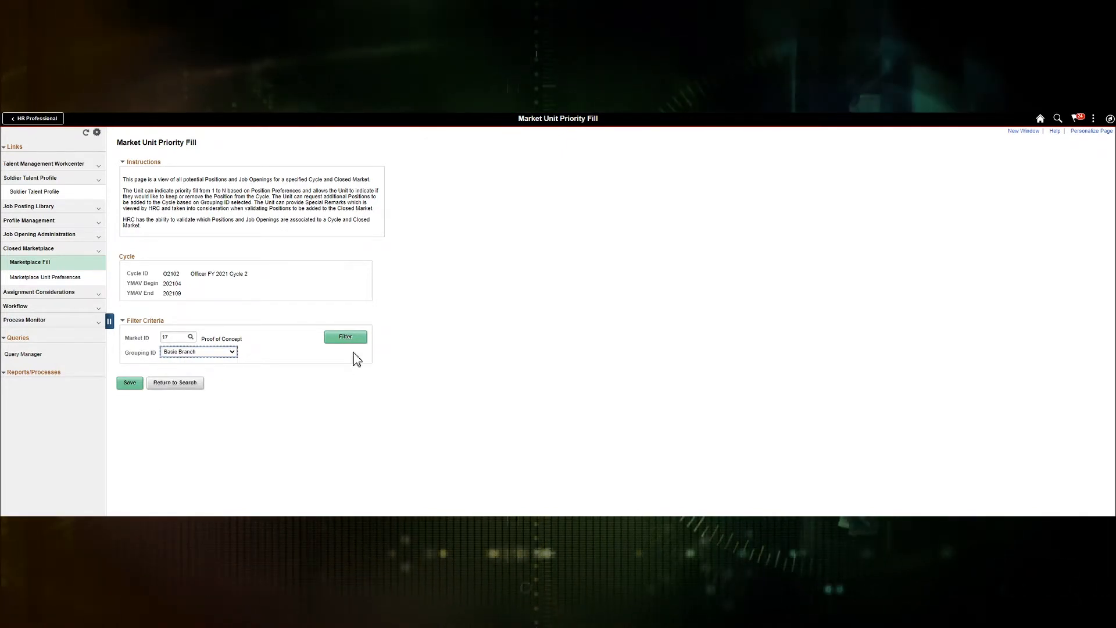
Step: Filter job openings 1157–1160 for market 17, keeping opening 1157 set to Fill
{"action": "left_click", "coordinate": [351, 339]}
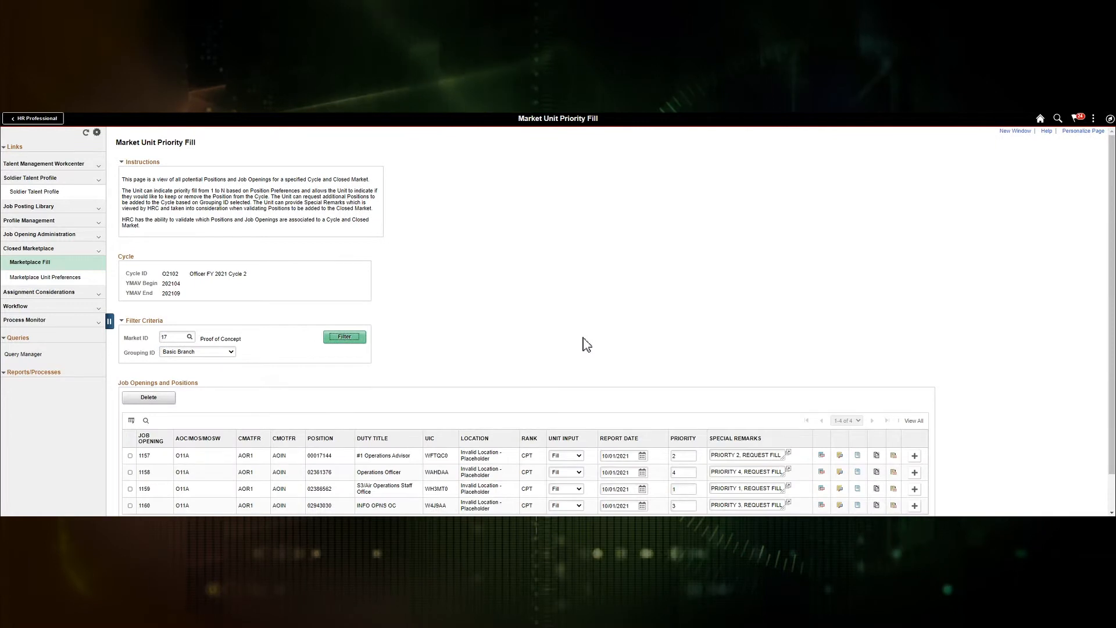
{"action": "scroll", "coordinate": [589, 346], "scroll_direction": "down", "scroll_amount": 1}
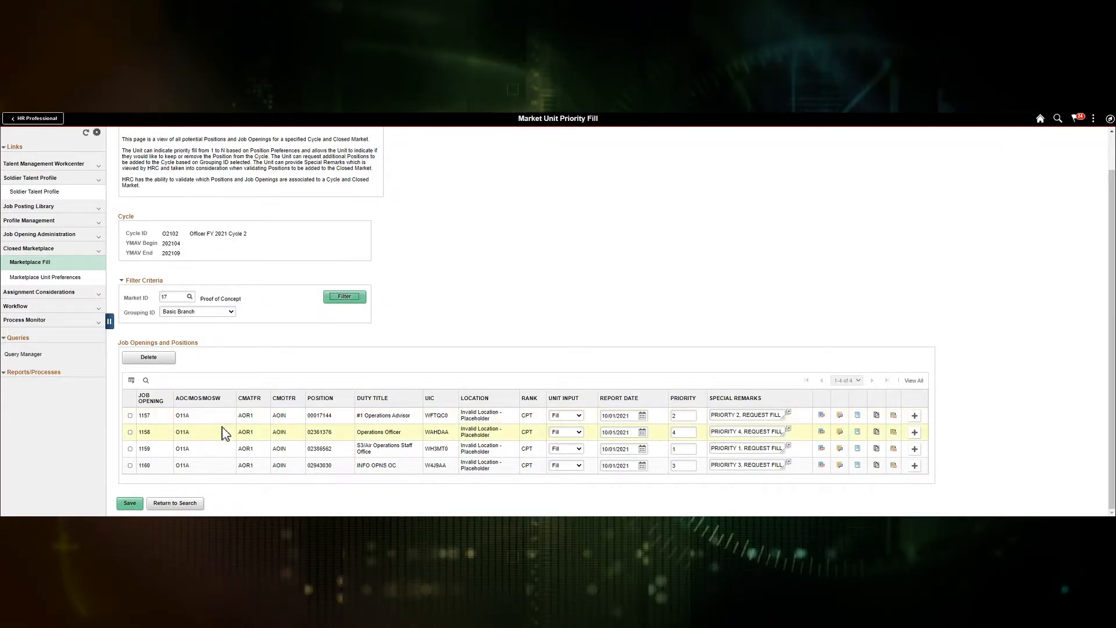
{"action": "left_click", "coordinate": [578, 416]}
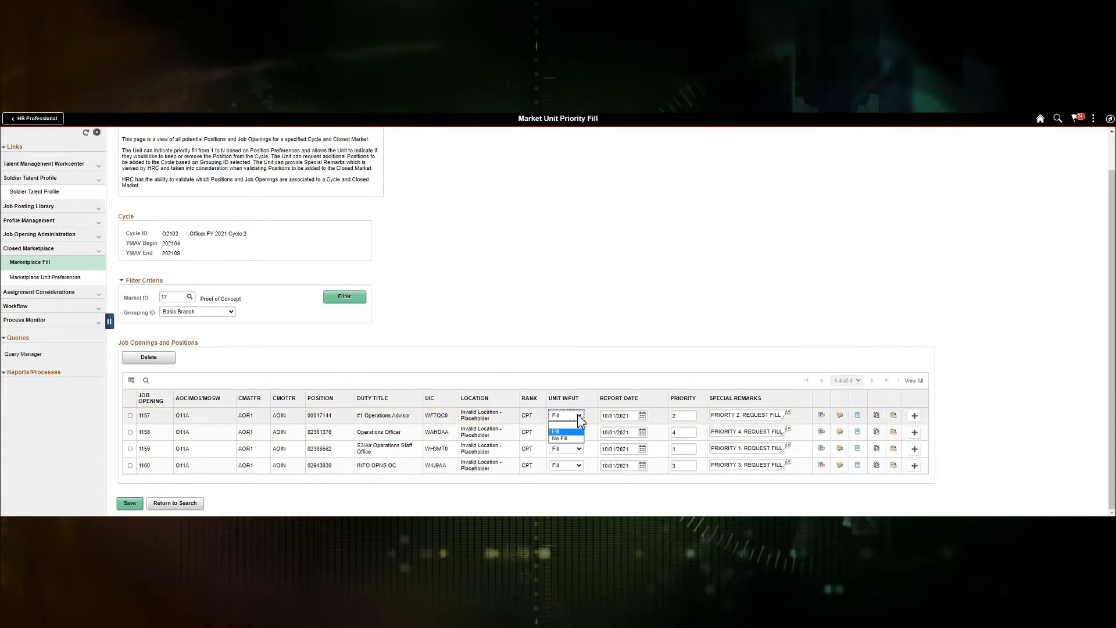
{"action": "left_click", "coordinate": [579, 417]}
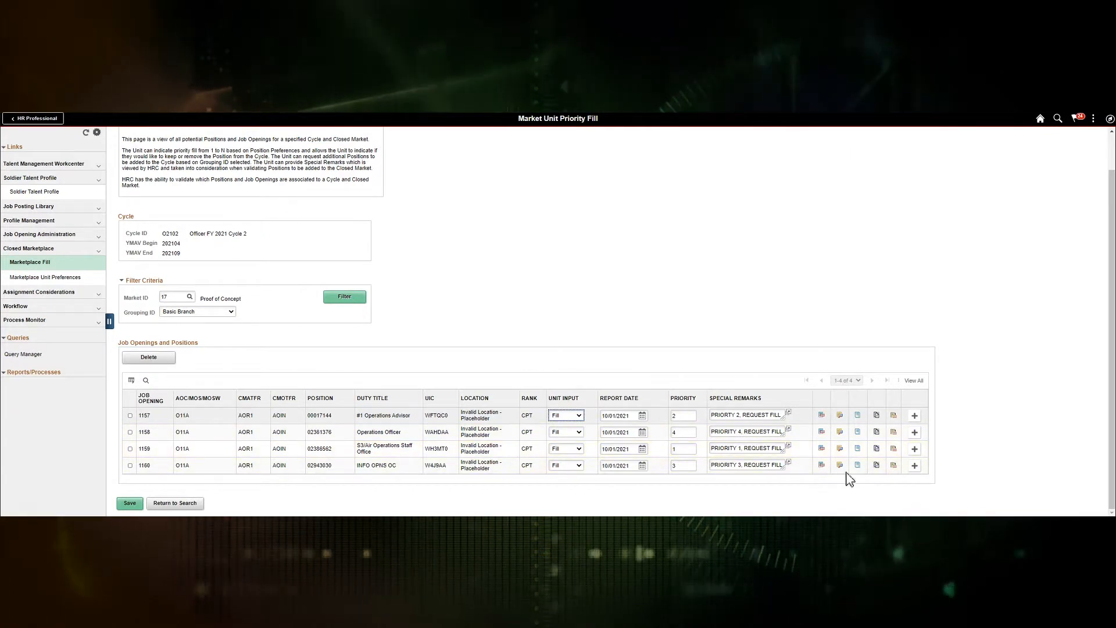
{"action": "left_click", "coordinate": [823, 451]}
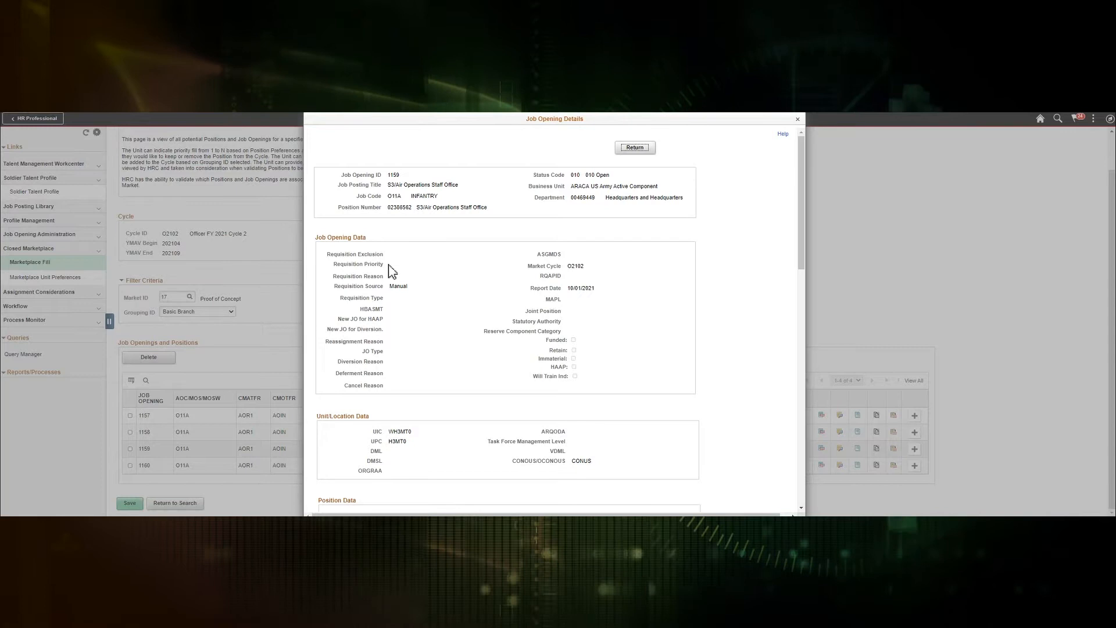
{"action": "left_click_drag", "start_coordinate": [802, 255], "coordinate": [795, 494]}
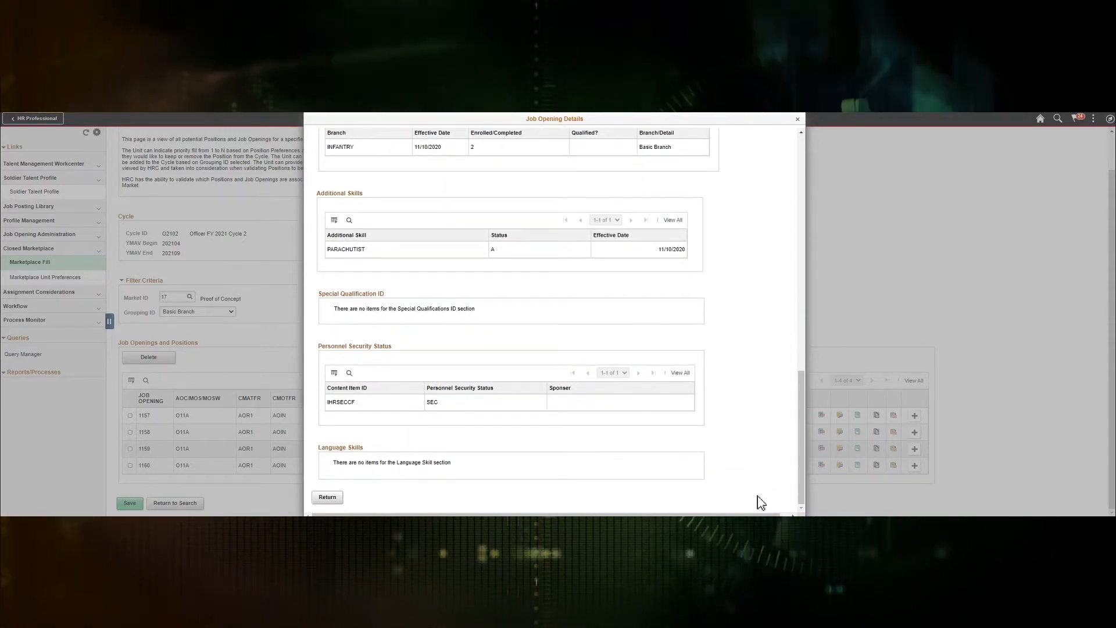
{"action": "left_click", "coordinate": [337, 503]}
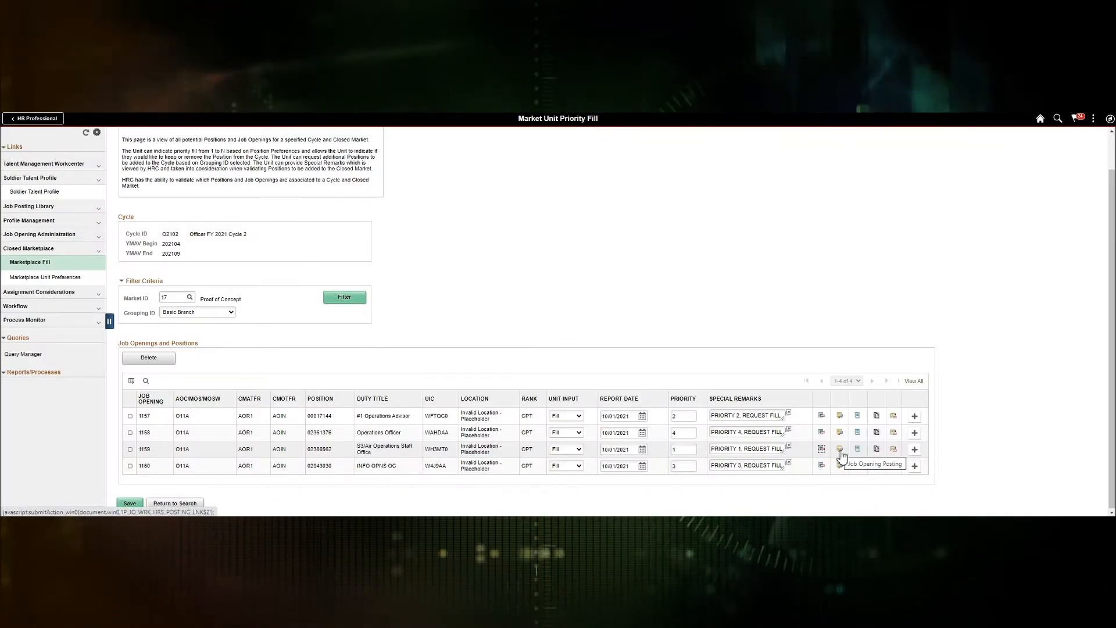
{"action": "left_click", "coordinate": [842, 454]}
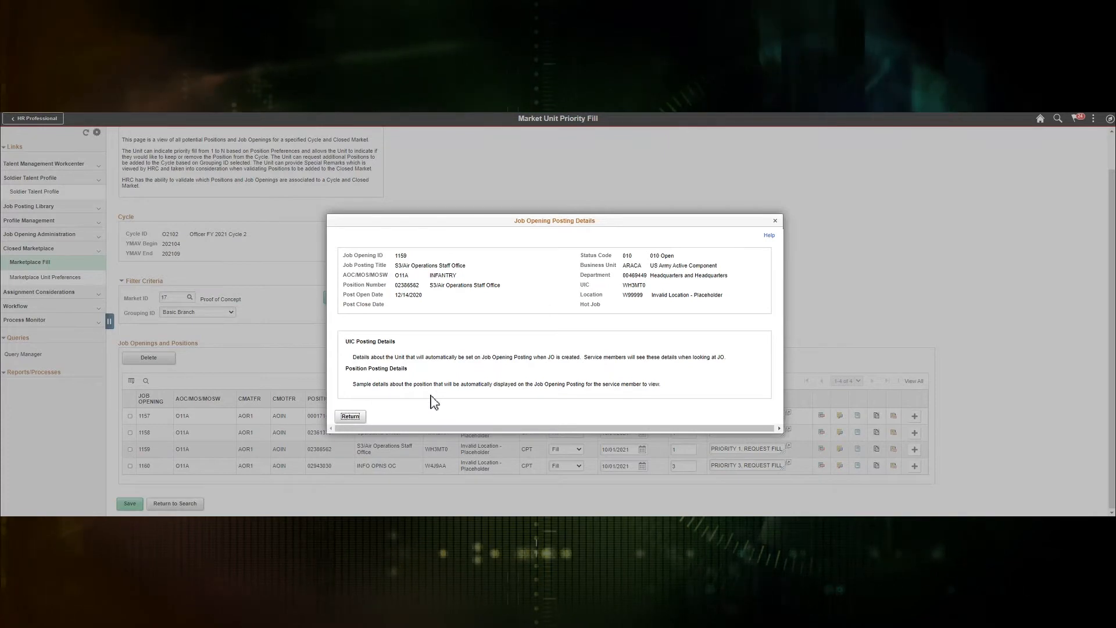
{"action": "left_click", "coordinate": [350, 416]}
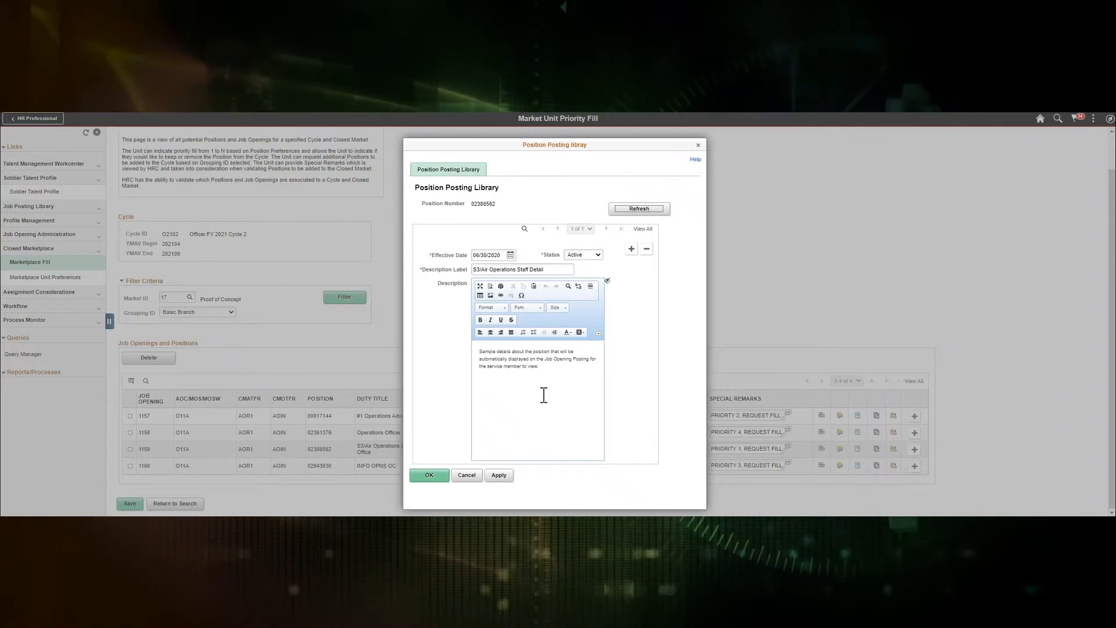
Step: Cancel out of the Position Posting Library description
{"action": "left_click", "coordinate": [468, 480]}
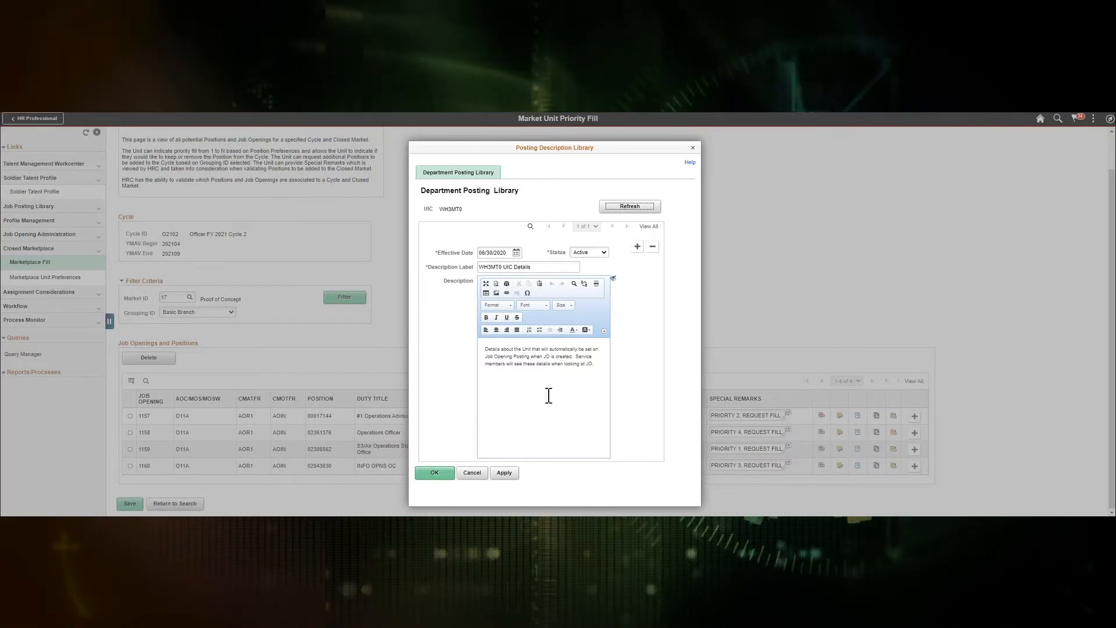
Step: Close the posting description and non-person profile, then add a blank row below opening 1160
{"action": "left_click", "coordinate": [478, 476]}
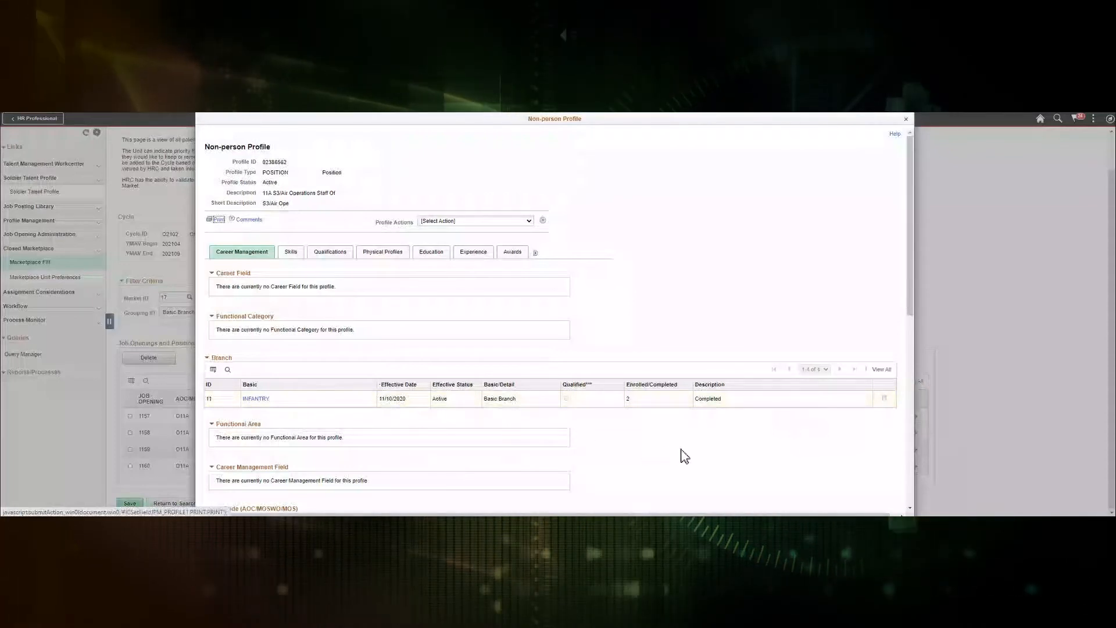
{"action": "left_click", "coordinate": [906, 119]}
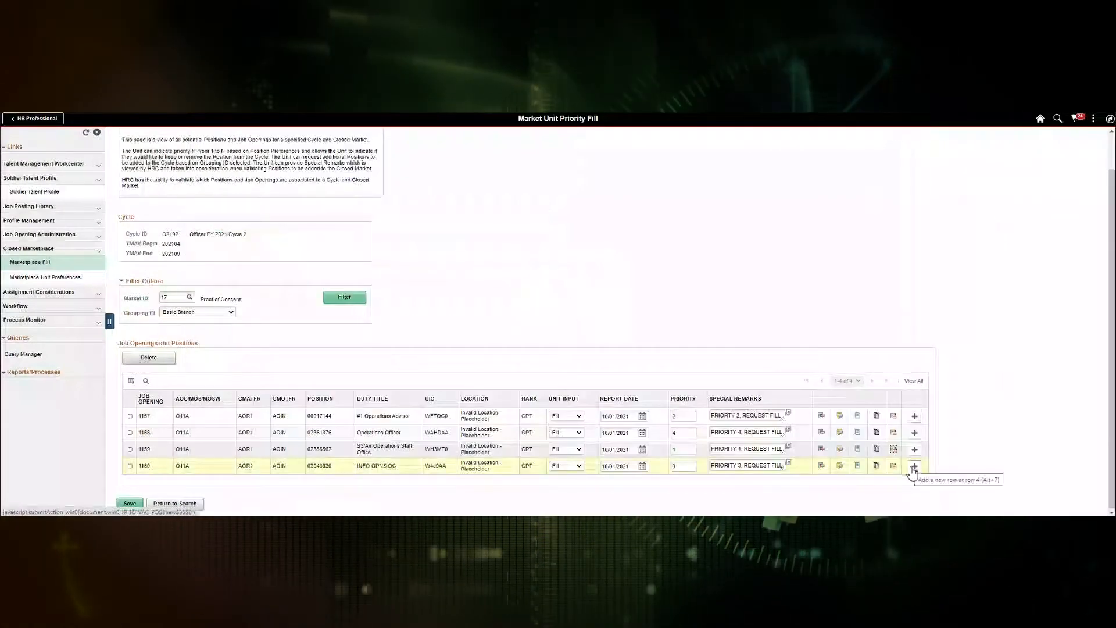
{"action": "left_click", "coordinate": [914, 468]}
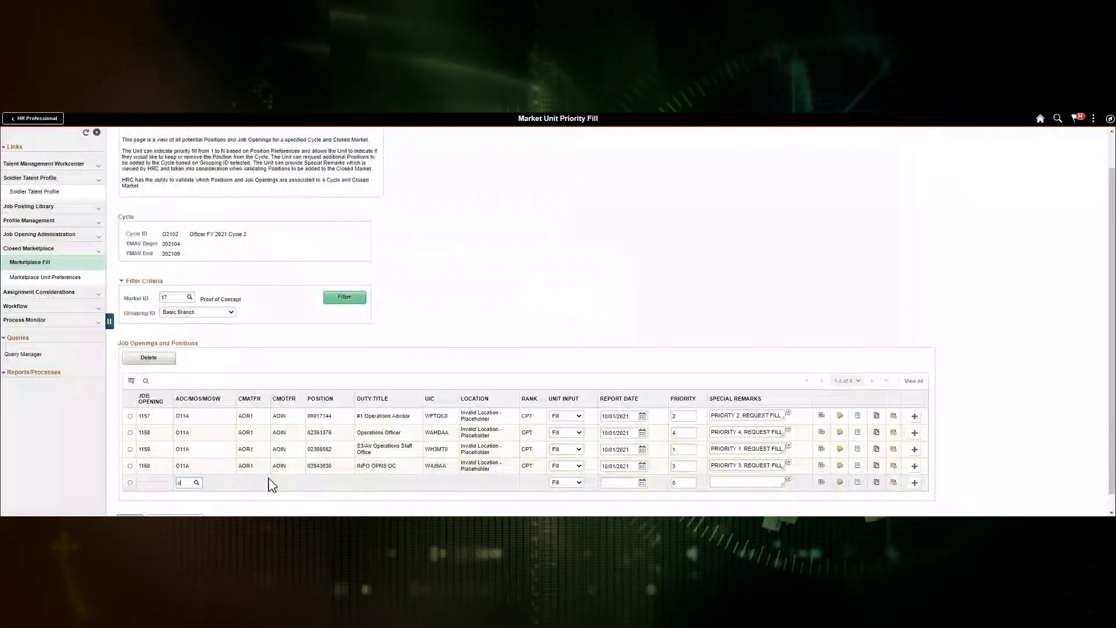
Step: Enter AOC code O11A and position number 0013482 in the new row
{"action": "type", "text": "11"}
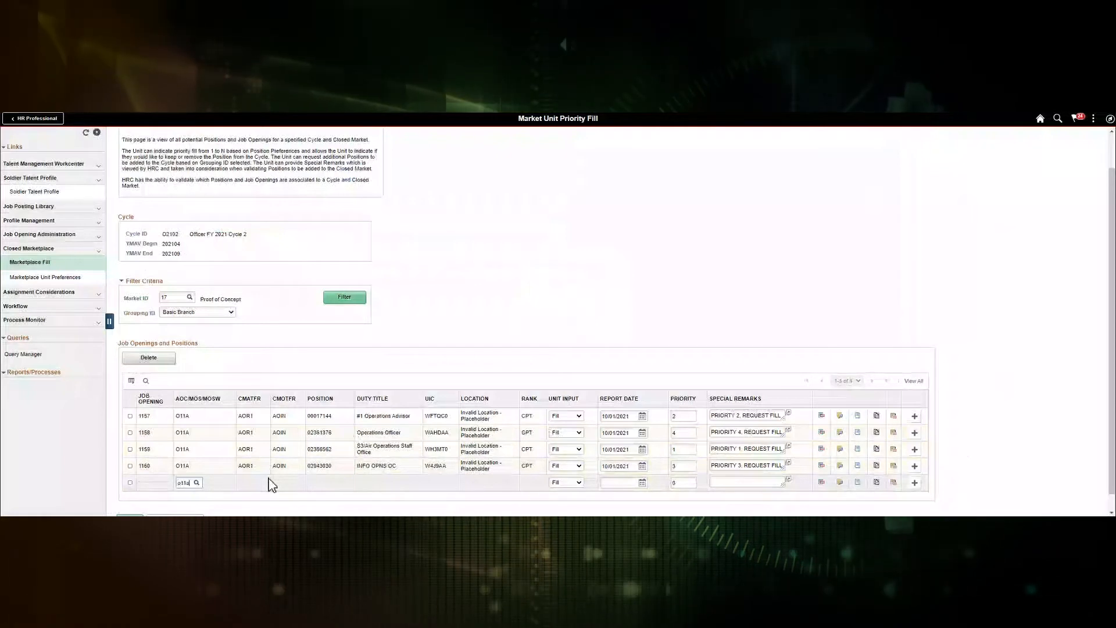
{"action": "type", "text": "a"}
{"action": "key", "text": "Tab"}
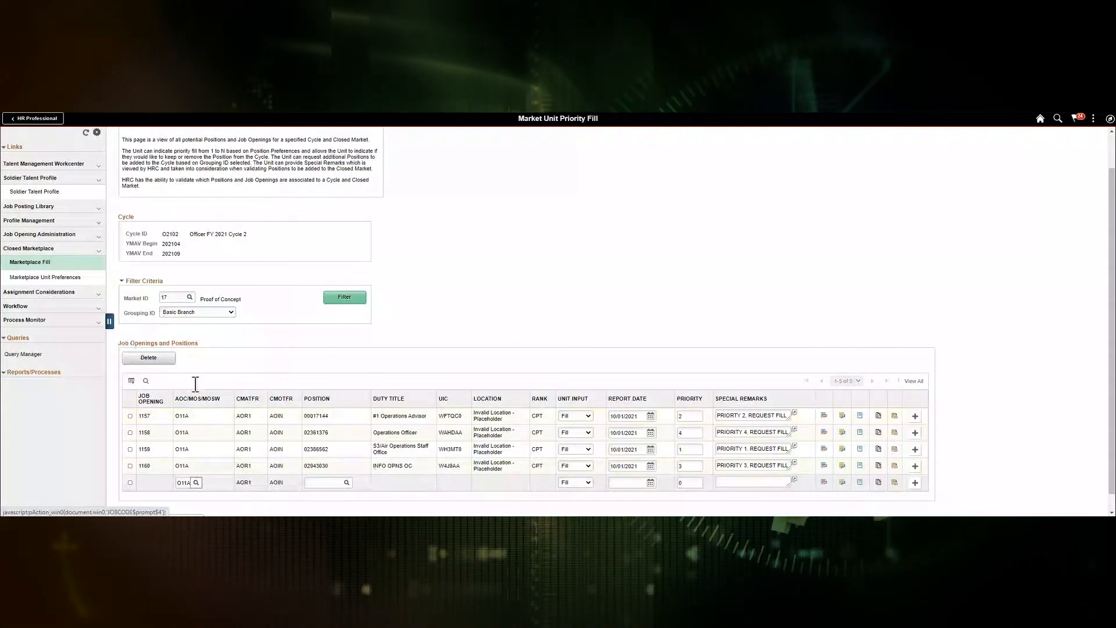
{"action": "left_click", "coordinate": [319, 482]}
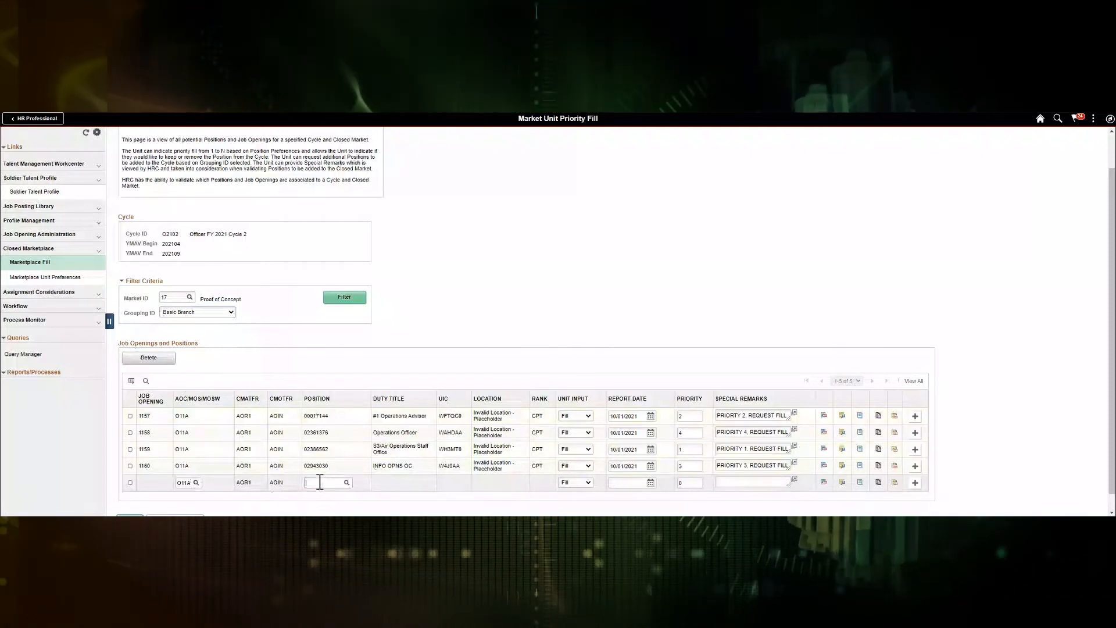
{"action": "type", "text": "0013"}
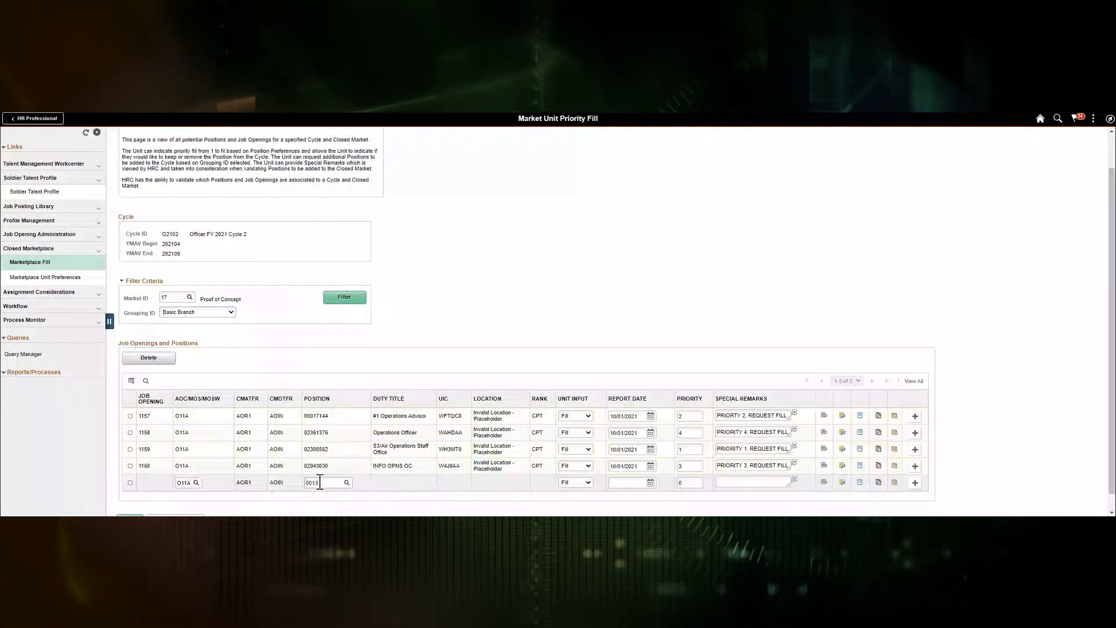
{"action": "type", "text": "482"}
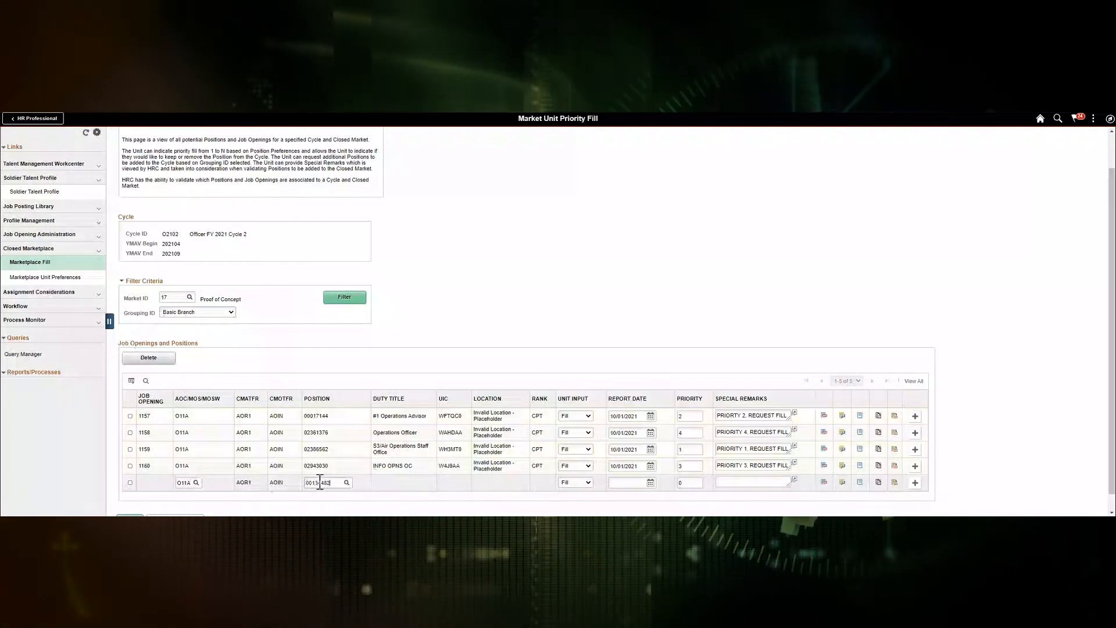
{"action": "key", "text": "Tab"}
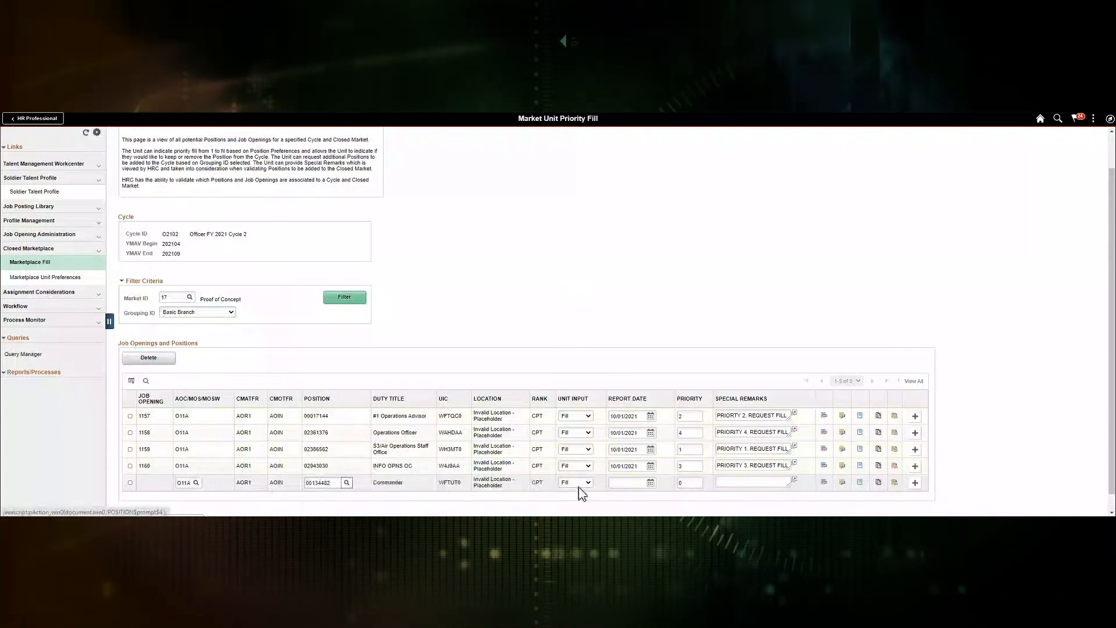
Step: Give the row report date 10/01/2021, priority 5 and special remark TEST
{"action": "left_click", "coordinate": [627, 483]}
{"action": "type", "text": "10/"}
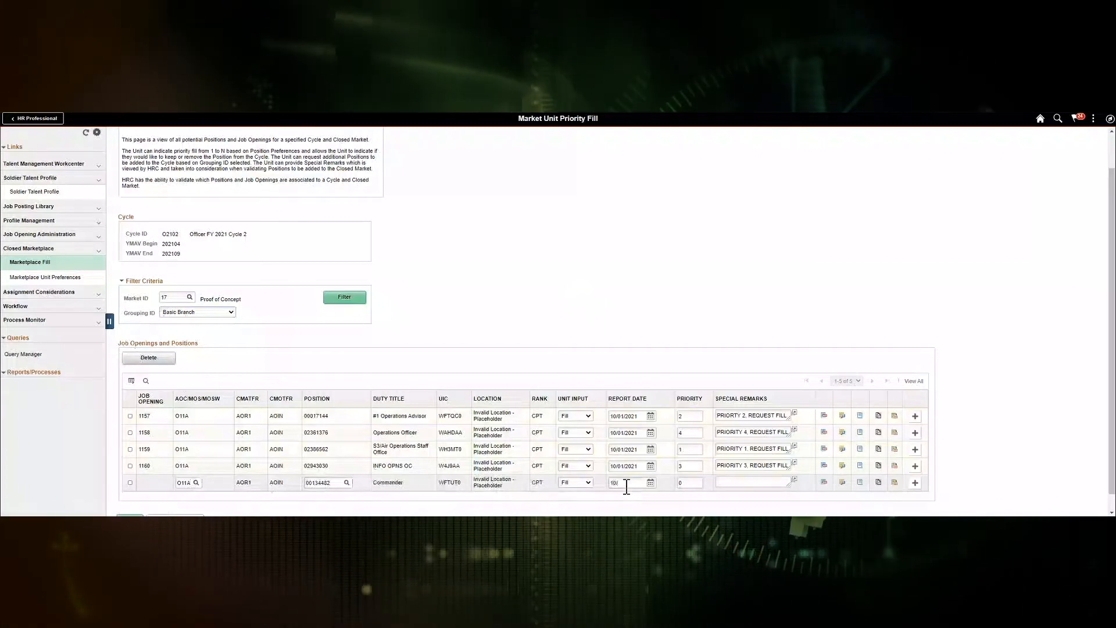
{"action": "type", "text": "01/2021"}
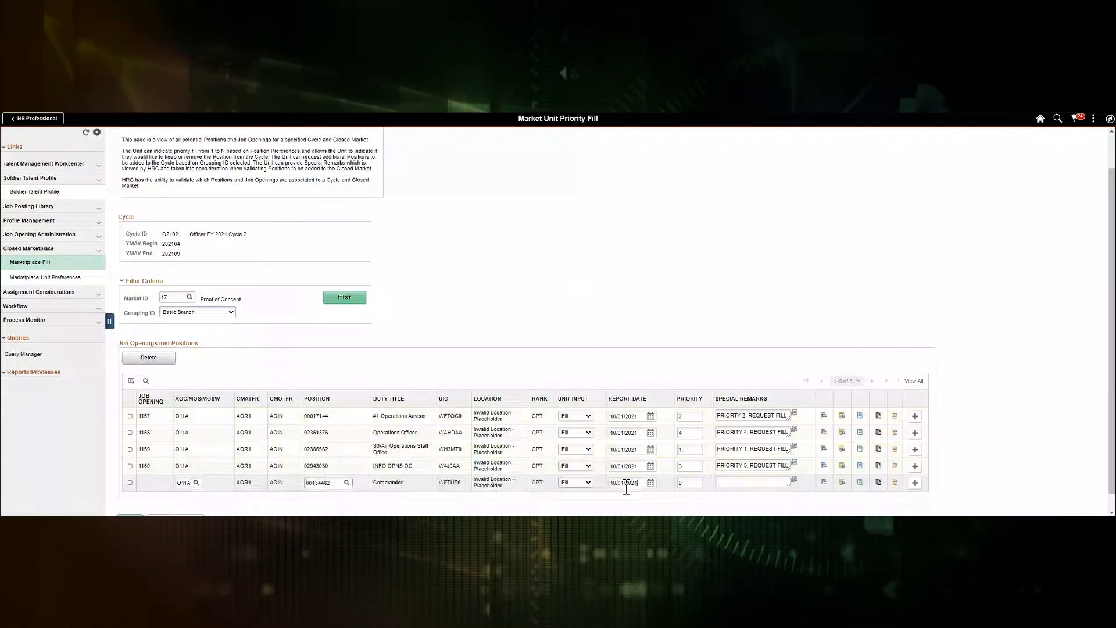
{"action": "key", "text": "Tab"}
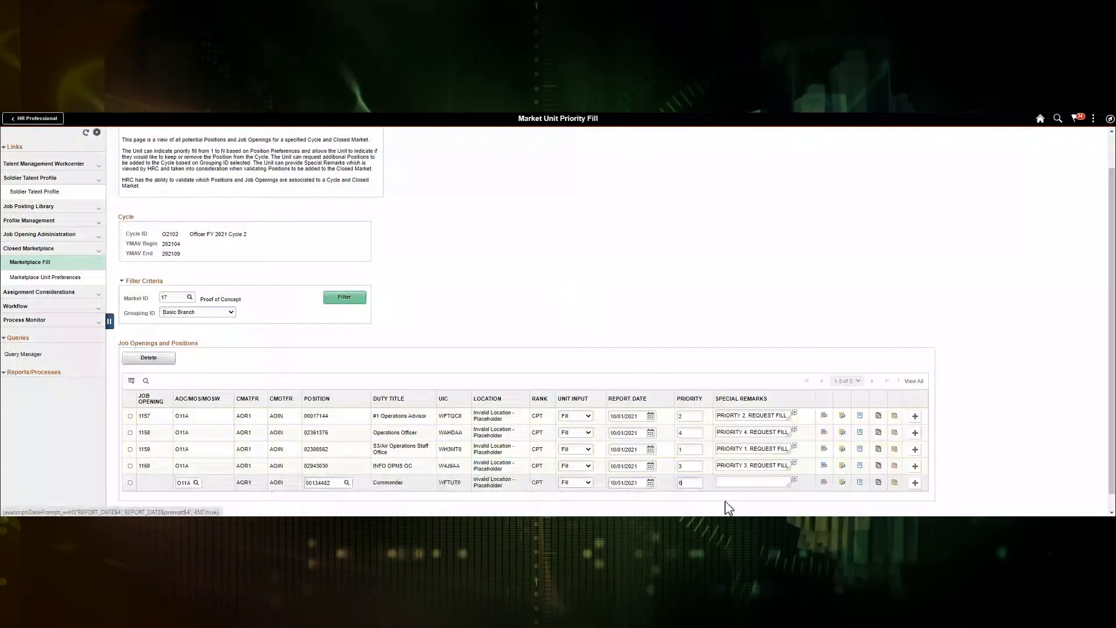
{"action": "type", "text": "5"}
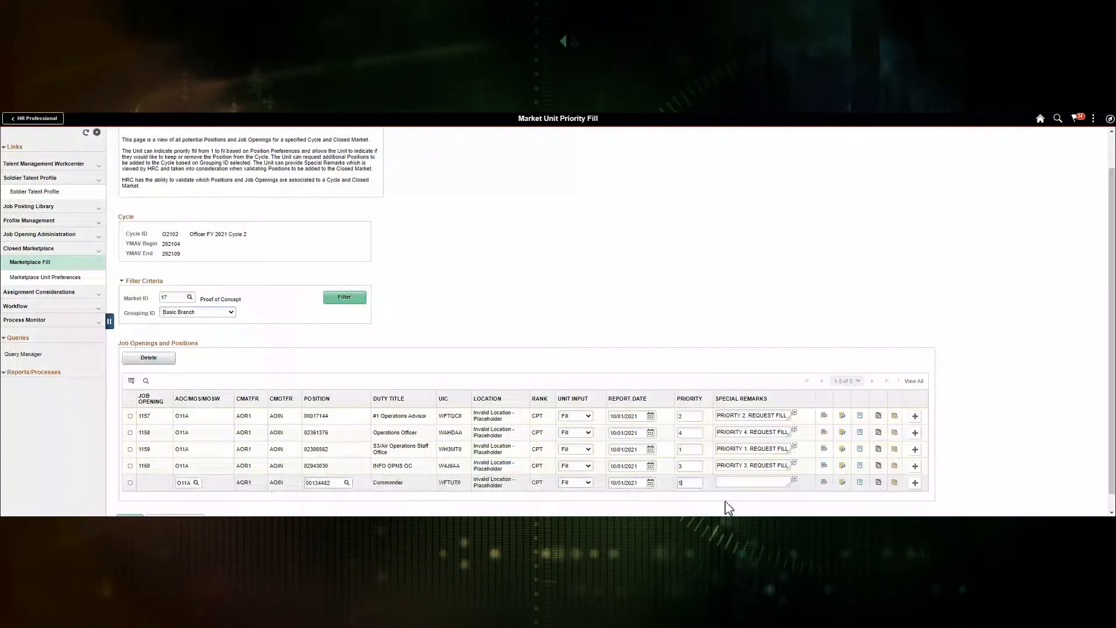
{"action": "key", "text": "Tab"}
{"action": "type", "text": "tes"}
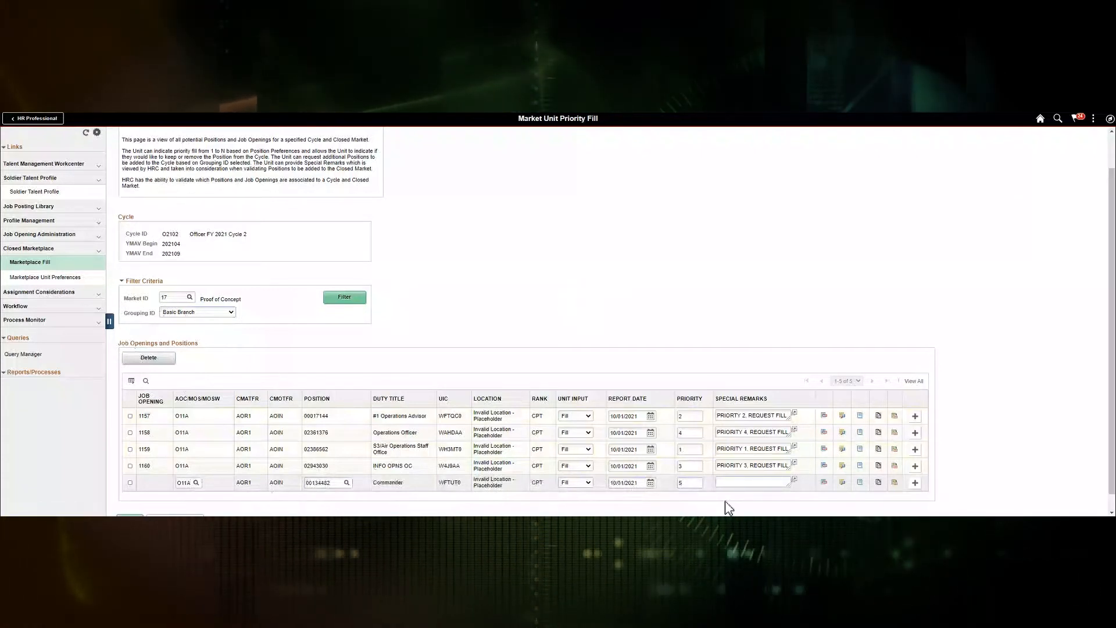
{"action": "key", "text": "BackSpace"}
{"action": "key", "text": "BackSpace"}
{"action": "key", "text": "BackSpace"}
{"action": "type", "text": "TE"}
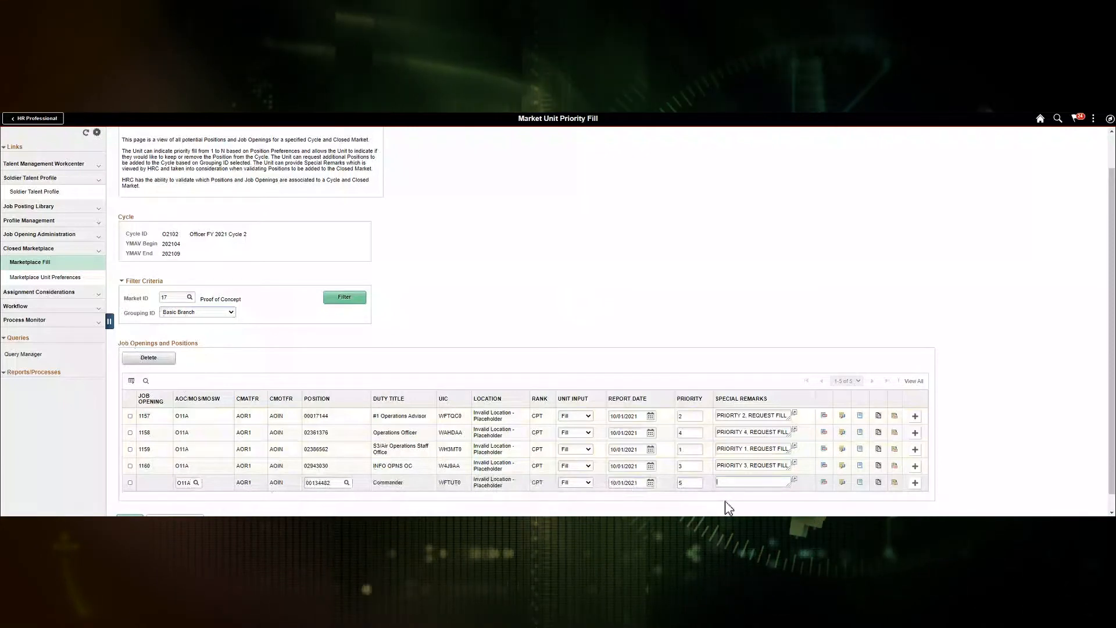
{"action": "type", "text": "ST"}
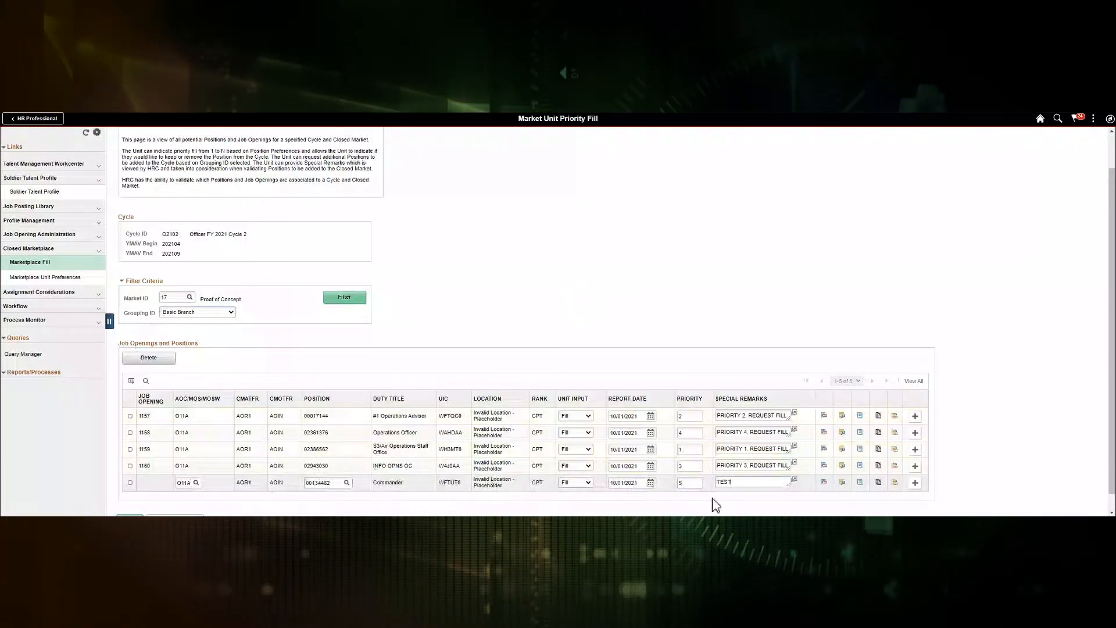
{"action": "scroll", "coordinate": [294, 444], "scroll_direction": "down", "scroll_amount": 1}
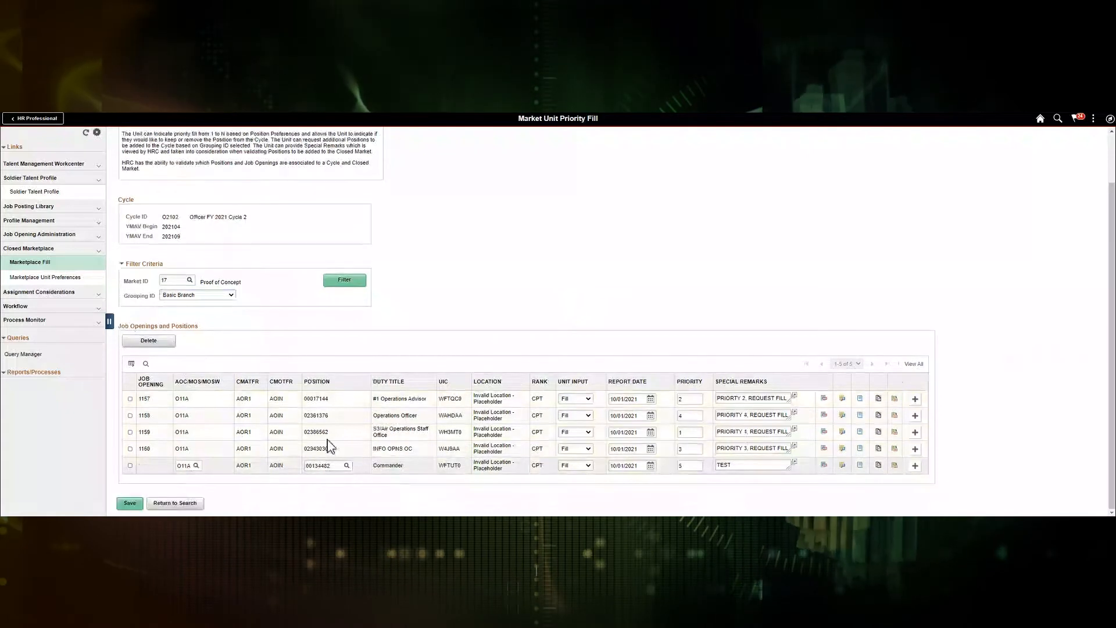
Step: Save the Market Unit Priority Fill page and review openings 1157–1160 plus the Commander row
{"action": "left_click", "coordinate": [132, 508]}
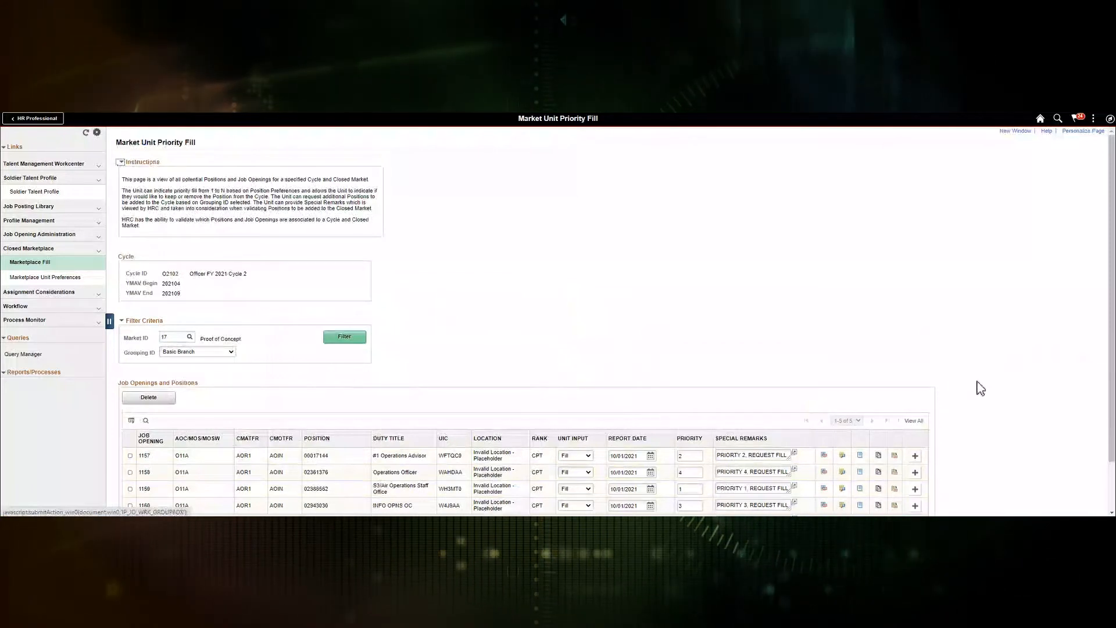
{"action": "scroll", "coordinate": [984, 392], "scroll_direction": "down", "scroll_amount": 2}
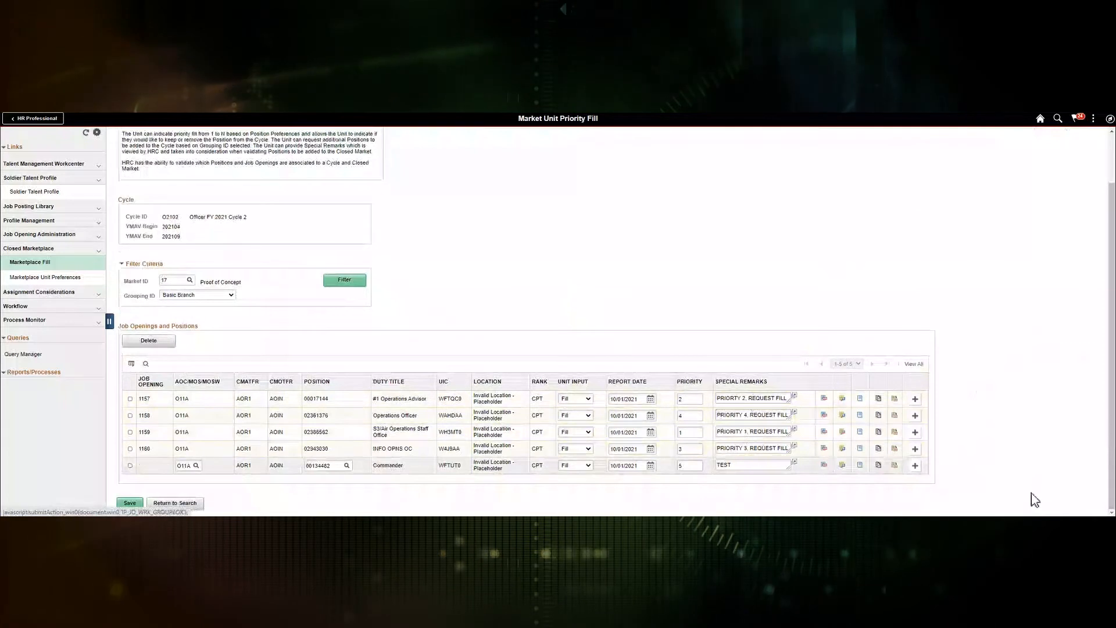
{"action": "scroll", "coordinate": [1041, 490], "scroll_direction": "up", "scroll_amount": 1}
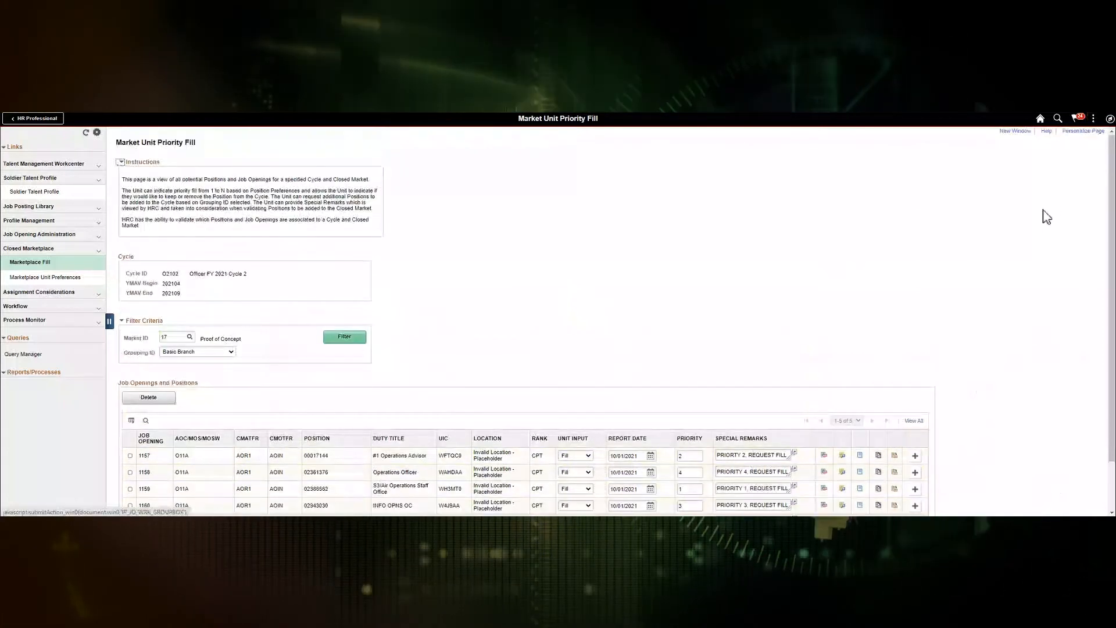
Step: Sign out from the Actions menu and sign in with another user ID and password
{"action": "left_click", "coordinate": [1094, 119]}
{"action": "left_click", "coordinate": [1024, 241]}
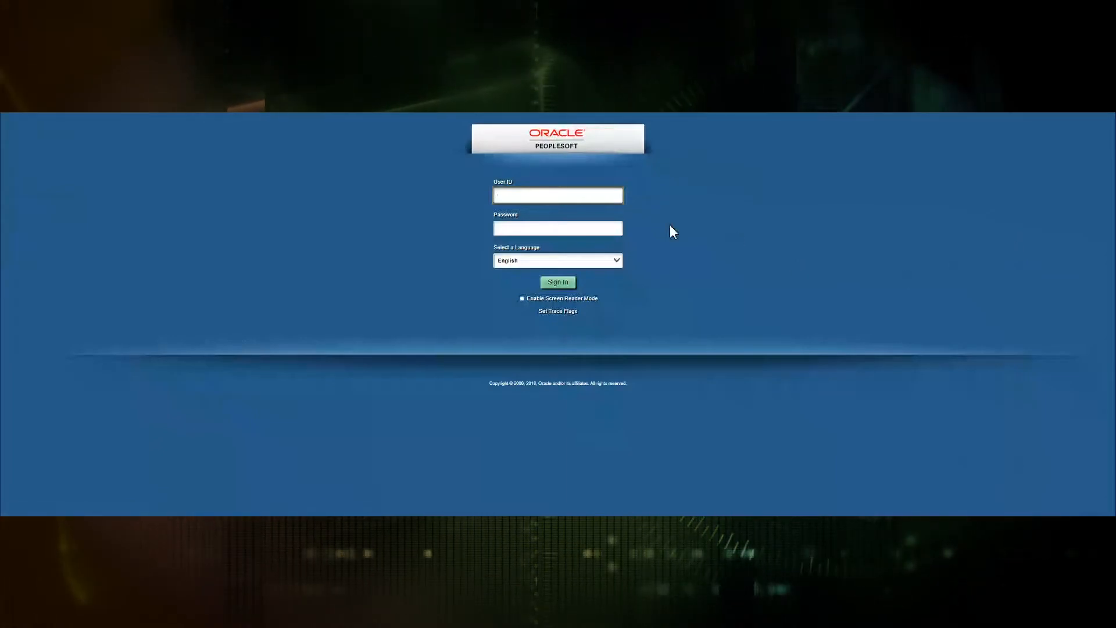
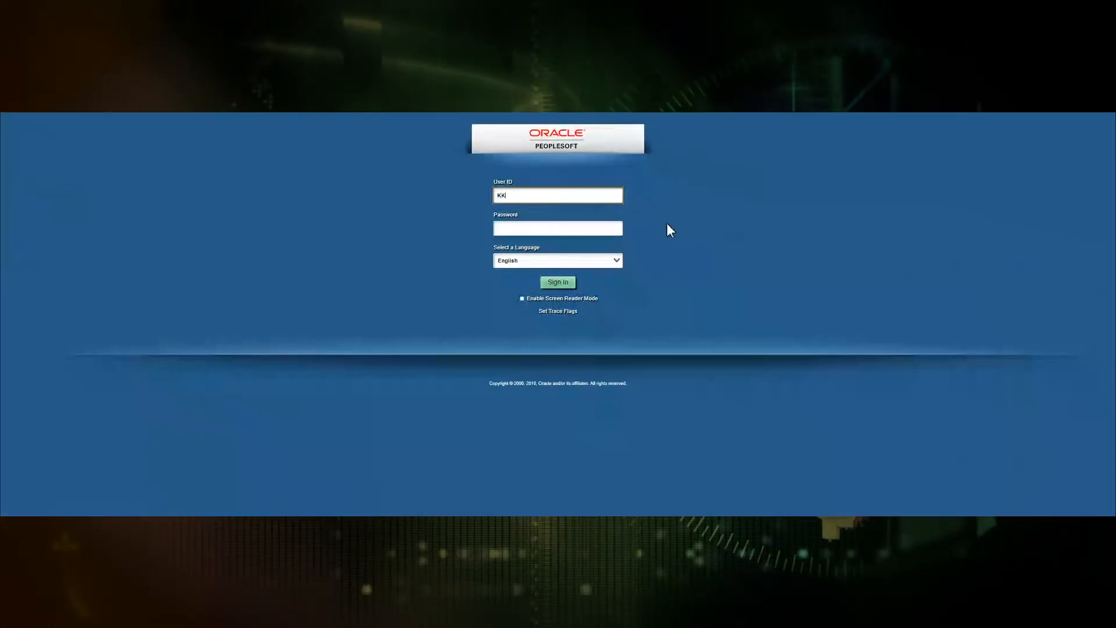
{"action": "key", "text": "Tab"}
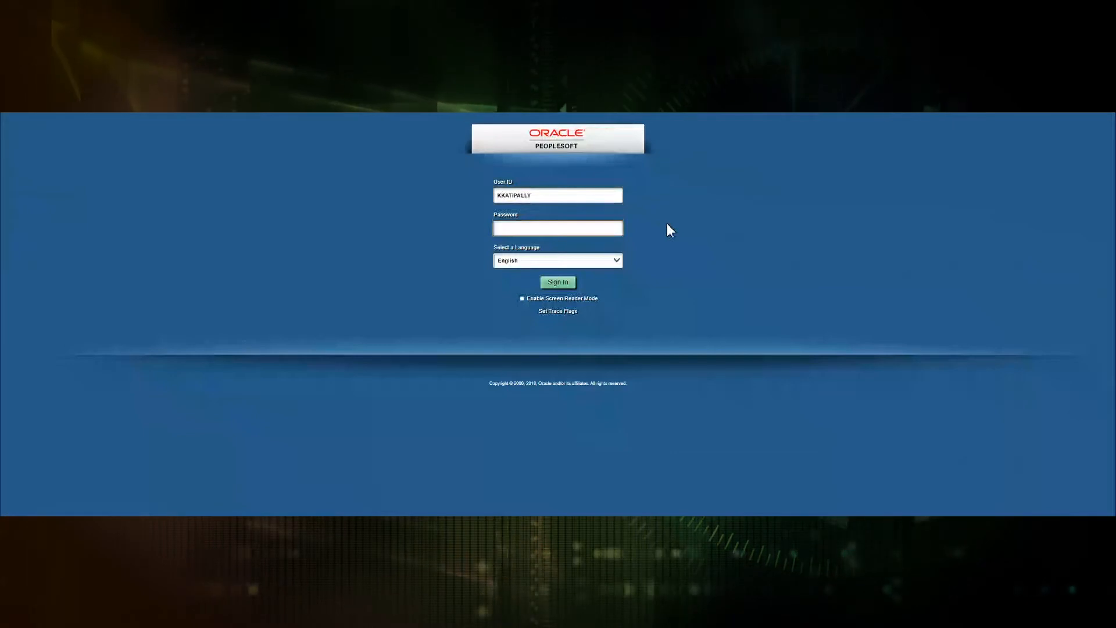
{"action": "type", "text": "*********"}
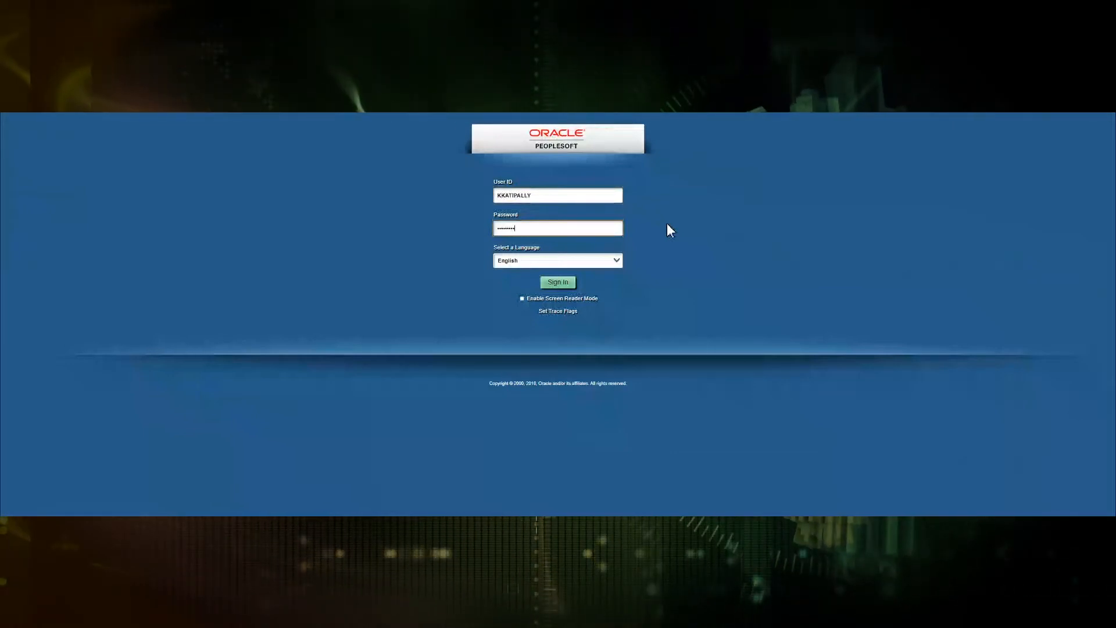
{"action": "type", "text": "******"}
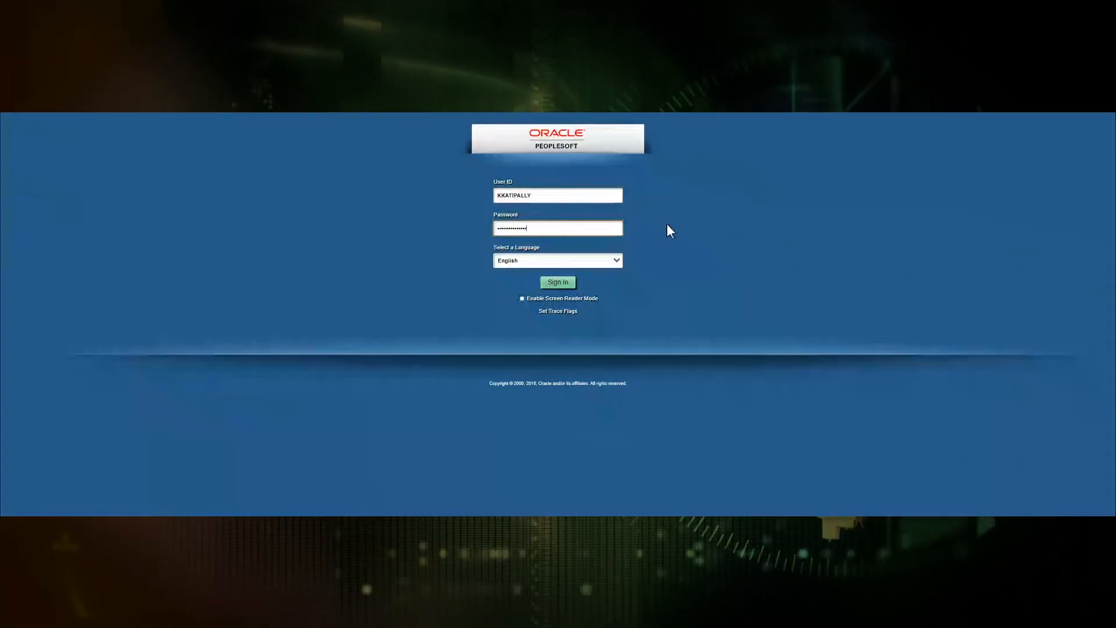
{"action": "key", "text": "Return"}
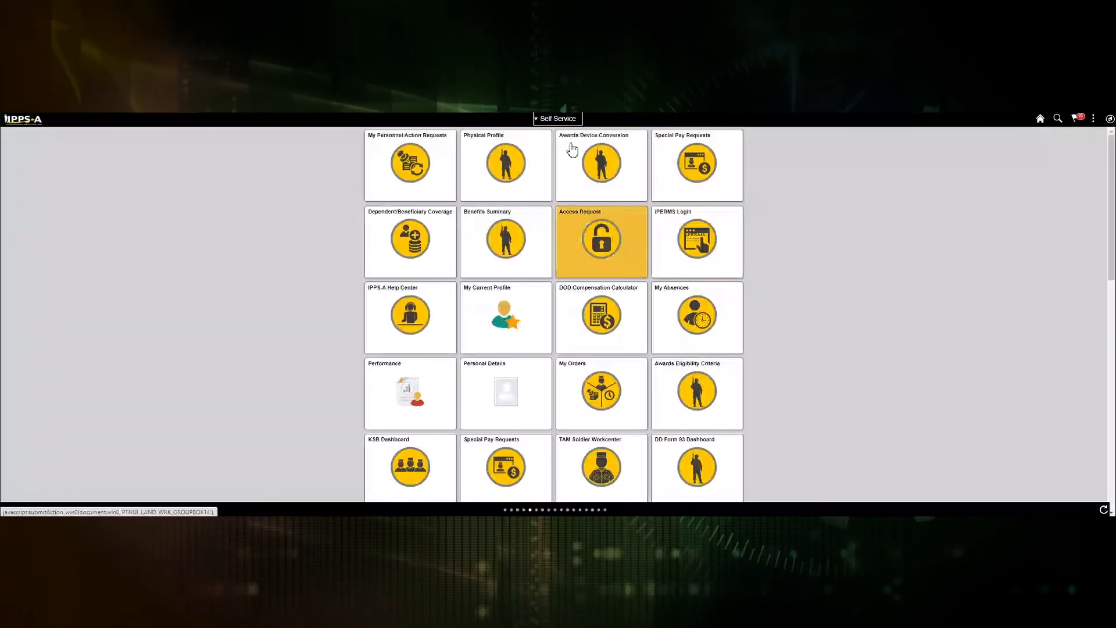
Step: Switch to the Talent Administrator homepage and open Closed Marketplace > Marketplace Fill, starting the cycle entry
{"action": "left_click", "coordinate": [558, 118]}
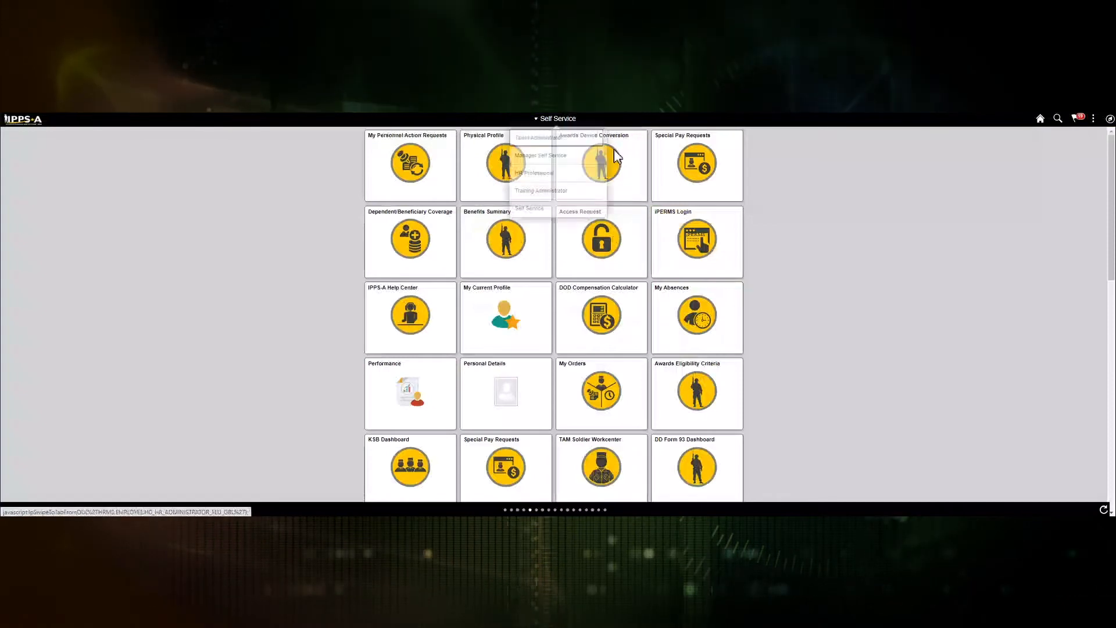
{"action": "left_click", "coordinate": [542, 139]}
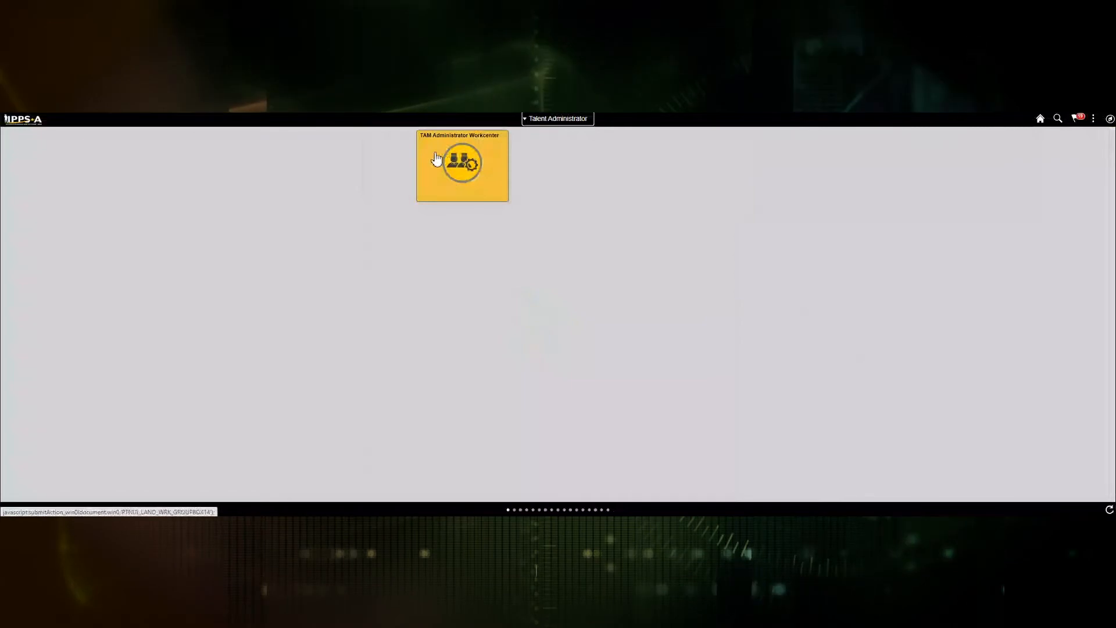
{"action": "left_click", "coordinate": [478, 183]}
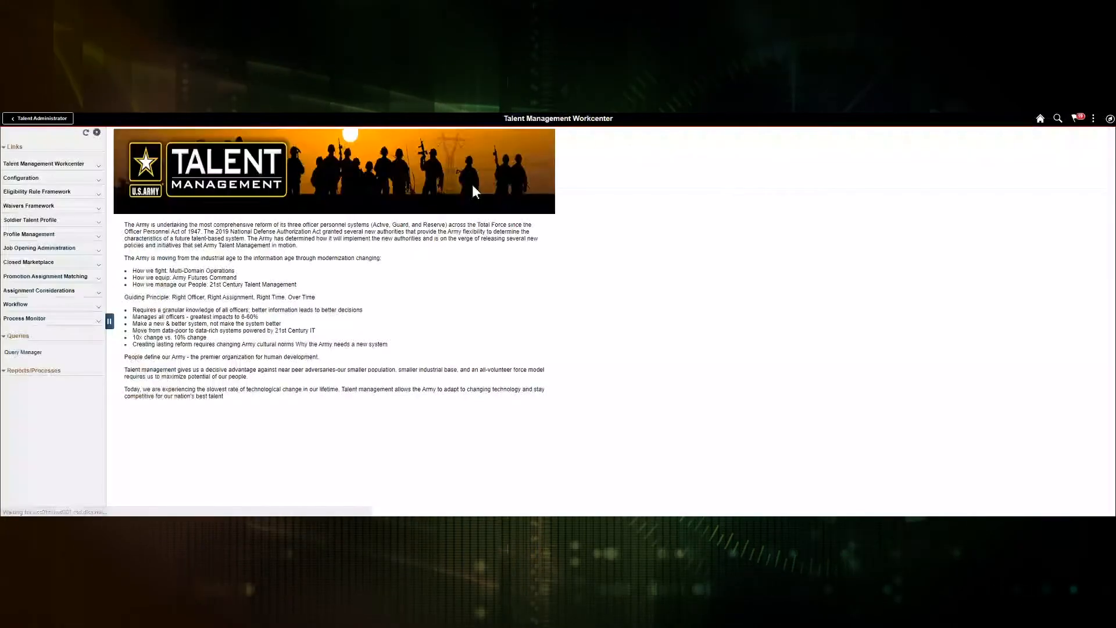
{"action": "left_click", "coordinate": [35, 262]}
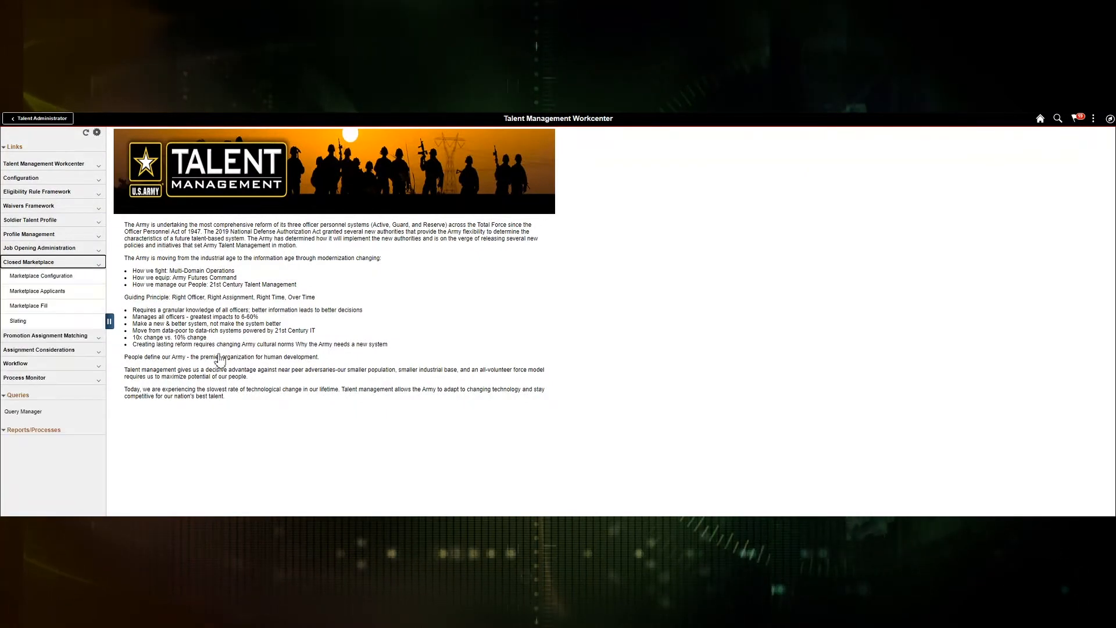
{"action": "left_click", "coordinate": [41, 308]}
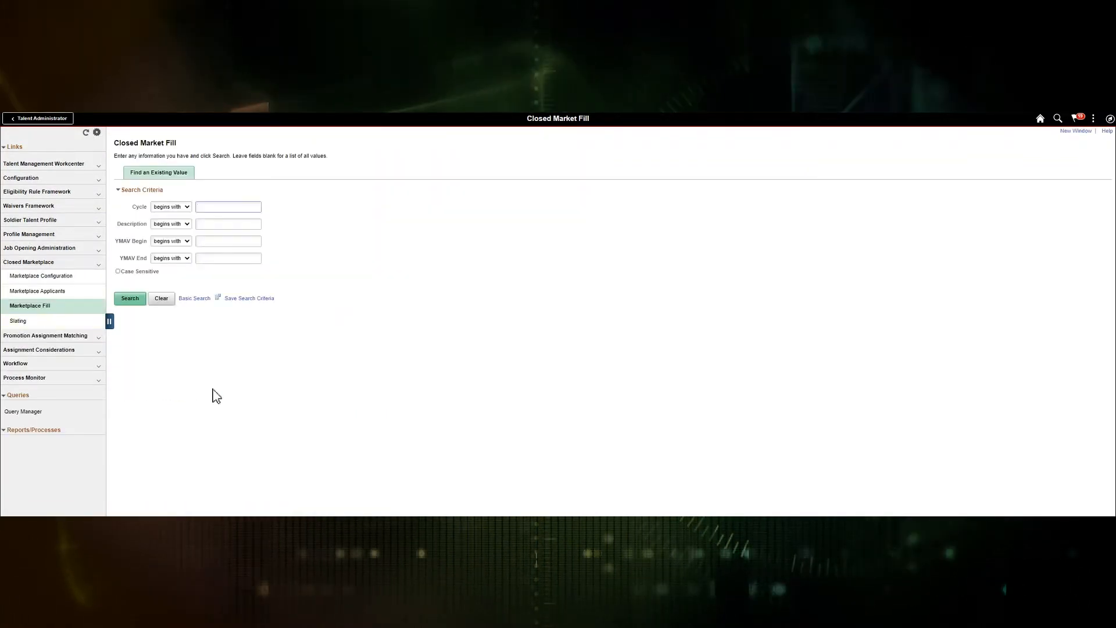
{"action": "type", "text": "o20"}
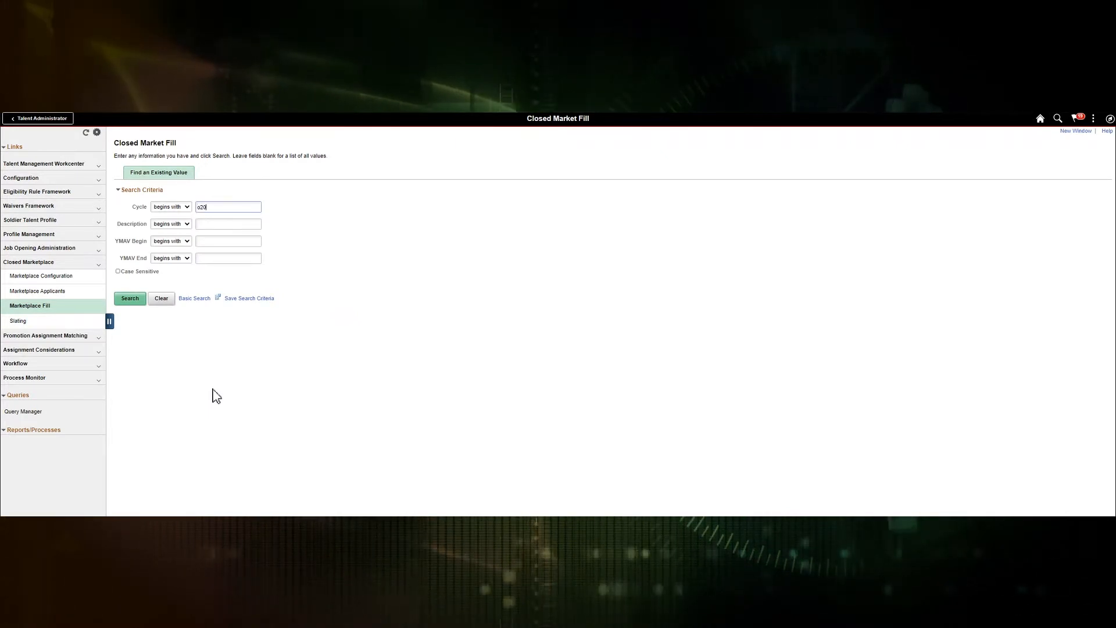
Step: Search cycle O2102 and load market 17's openings grouped by Basic Branch
{"action": "key", "text": "BackSpace"}
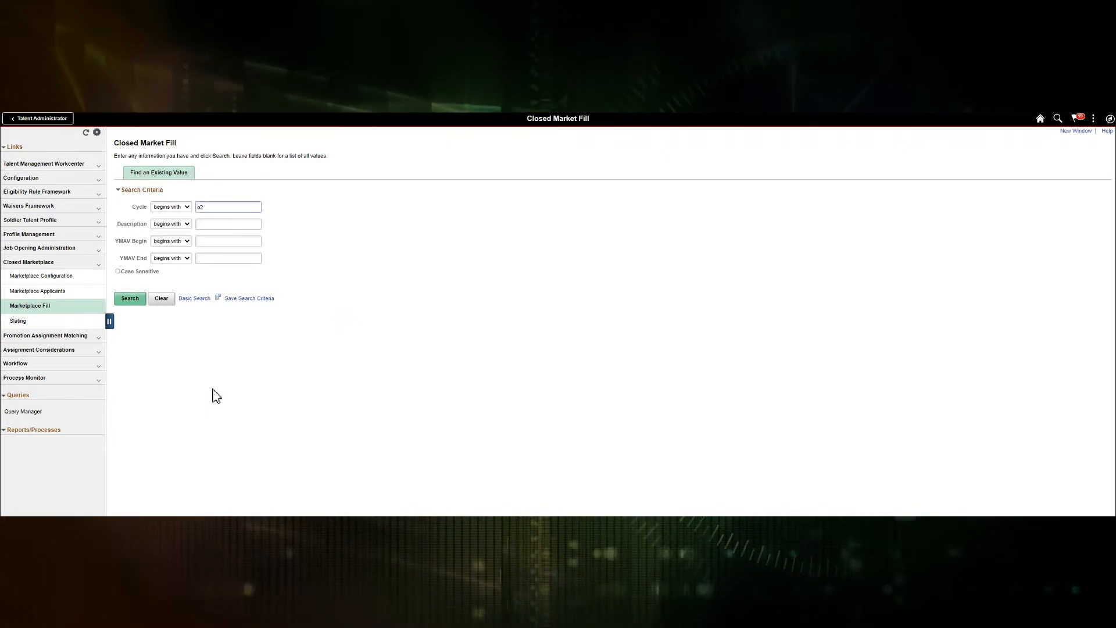
{"action": "type", "text": "102"}
{"action": "key", "text": "Return"}
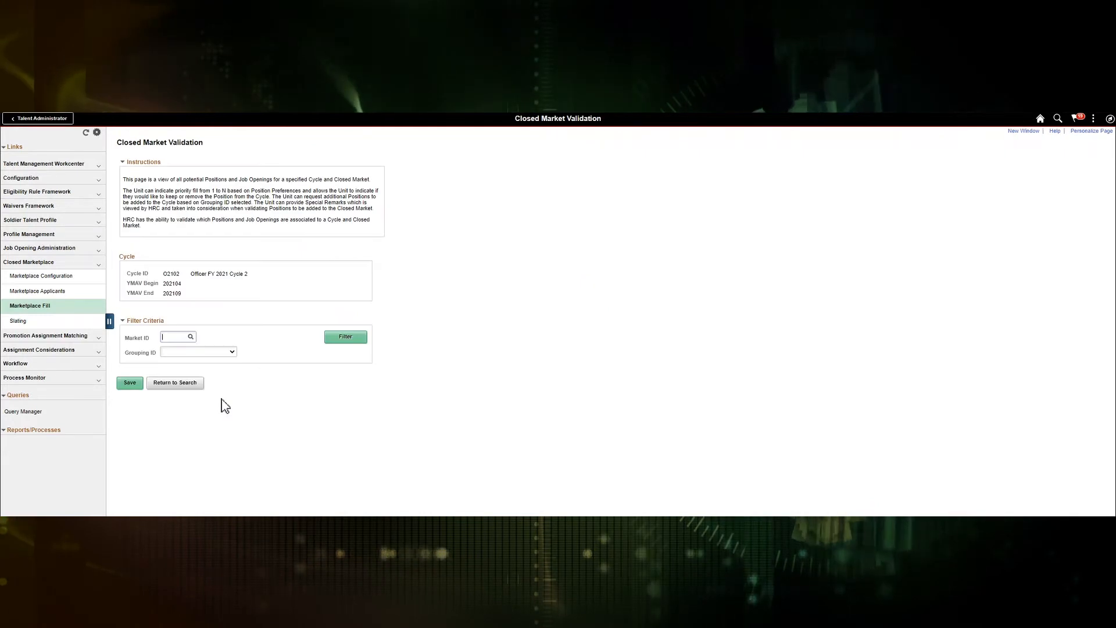
{"action": "left_click", "coordinate": [171, 342]}
{"action": "type", "text": "17"}
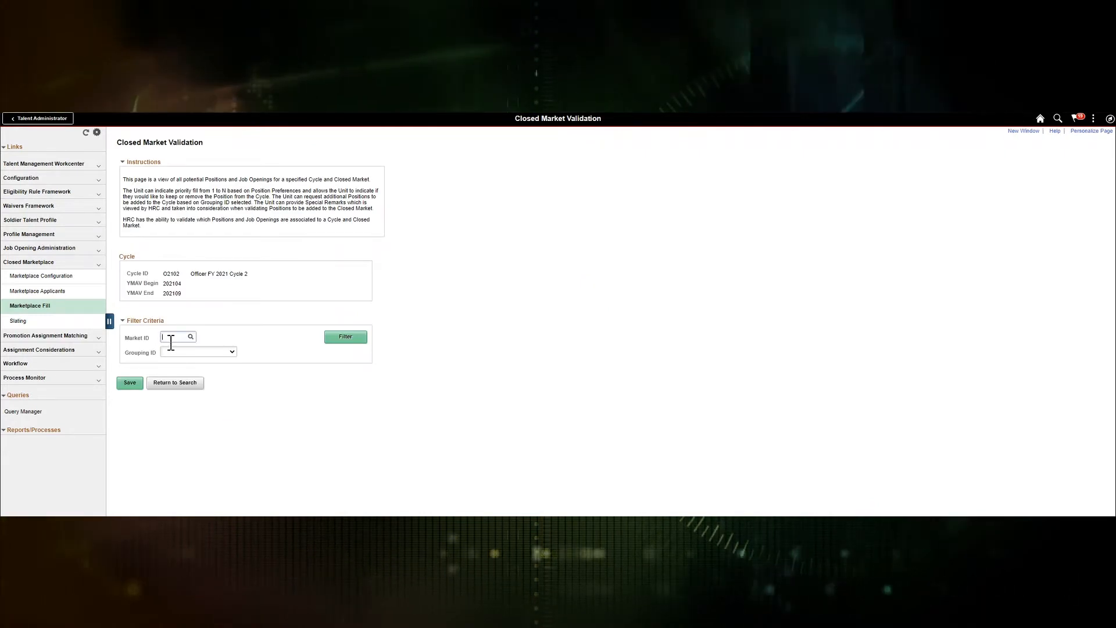
{"action": "key", "text": "Tab"}
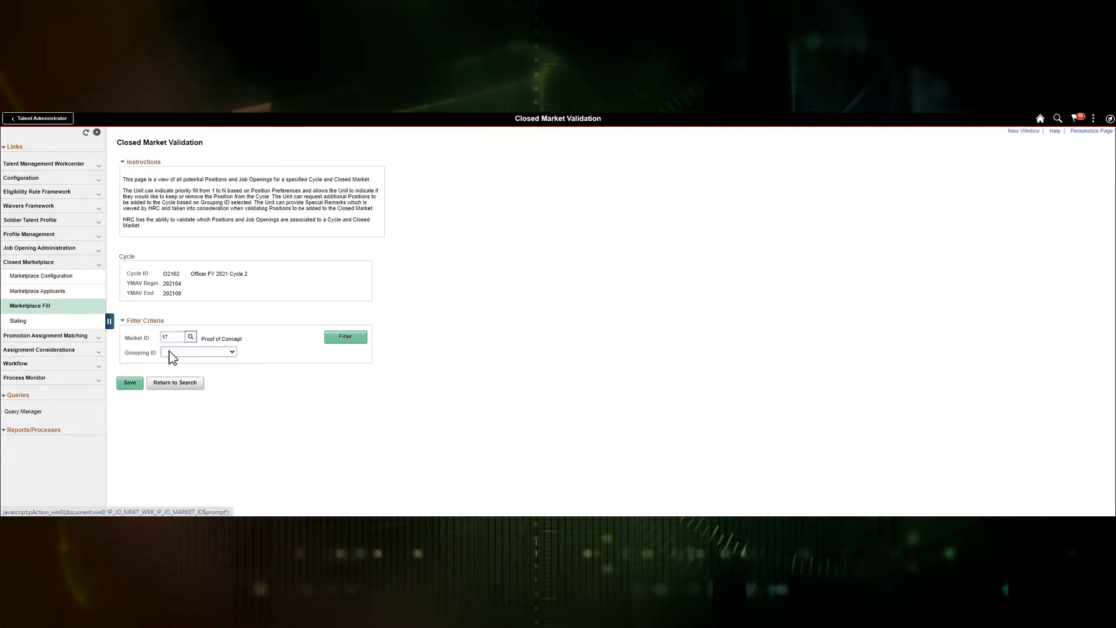
{"action": "left_click", "coordinate": [173, 352]}
{"action": "left_click", "coordinate": [175, 368]}
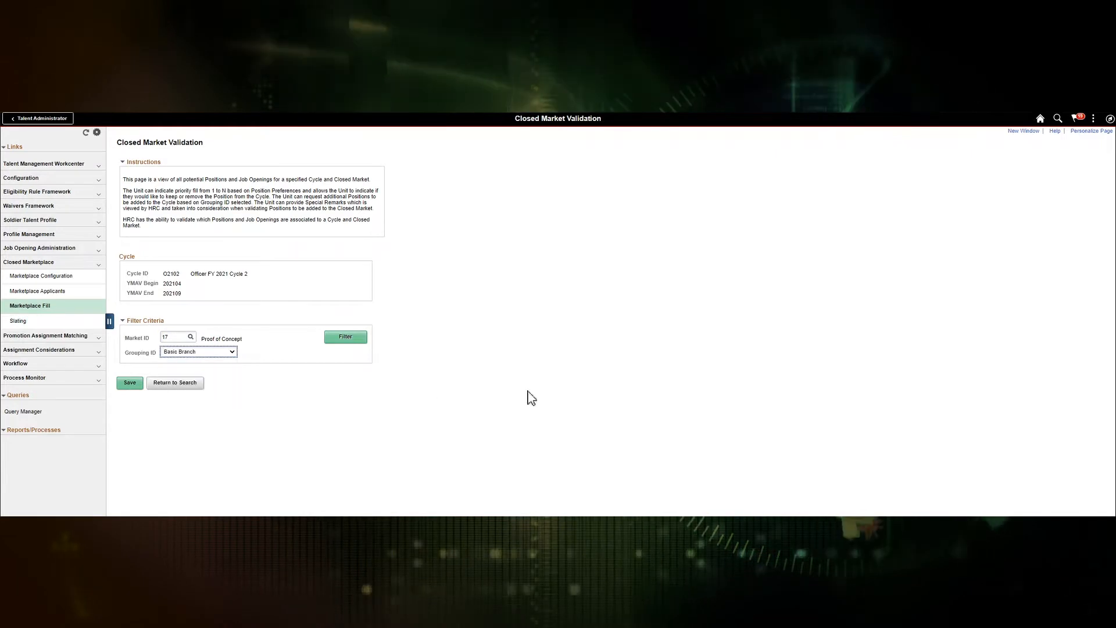
{"action": "left_click", "coordinate": [354, 342]}
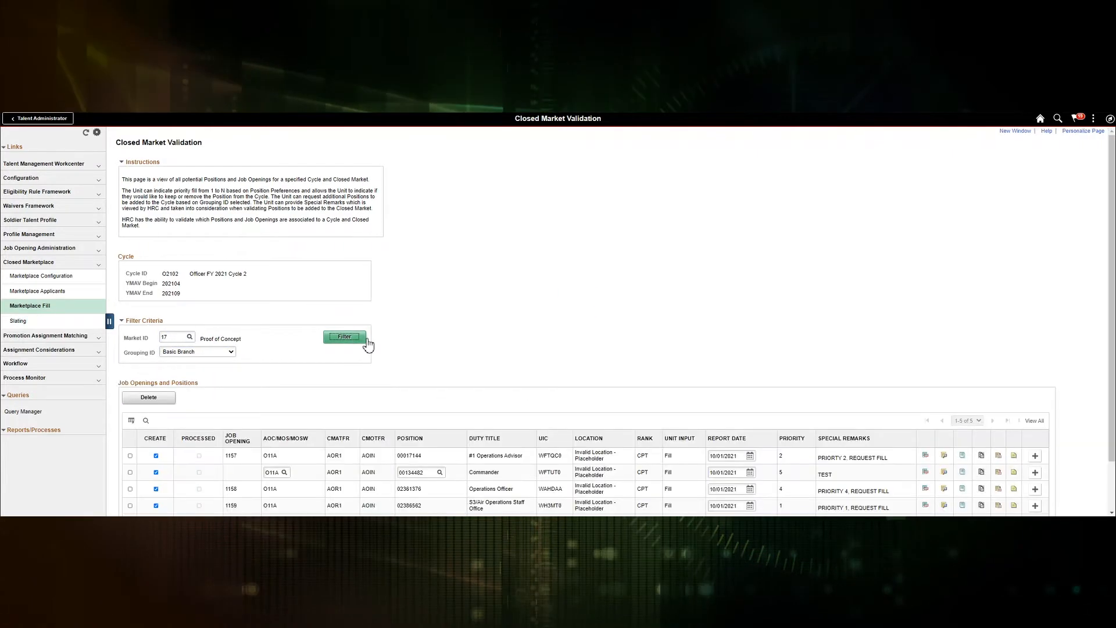
Step: Tick the CREATE checkbox for job opening 1157
{"action": "scroll", "coordinate": [582, 338], "scroll_direction": "down", "scroll_amount": 2}
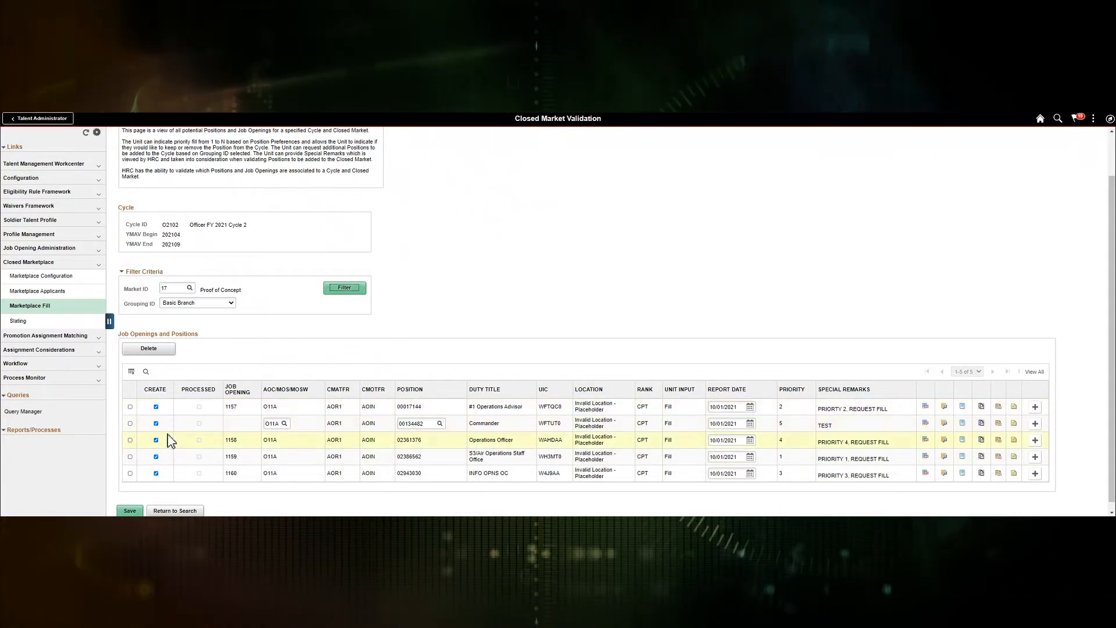
{"action": "left_click", "coordinate": [156, 407]}
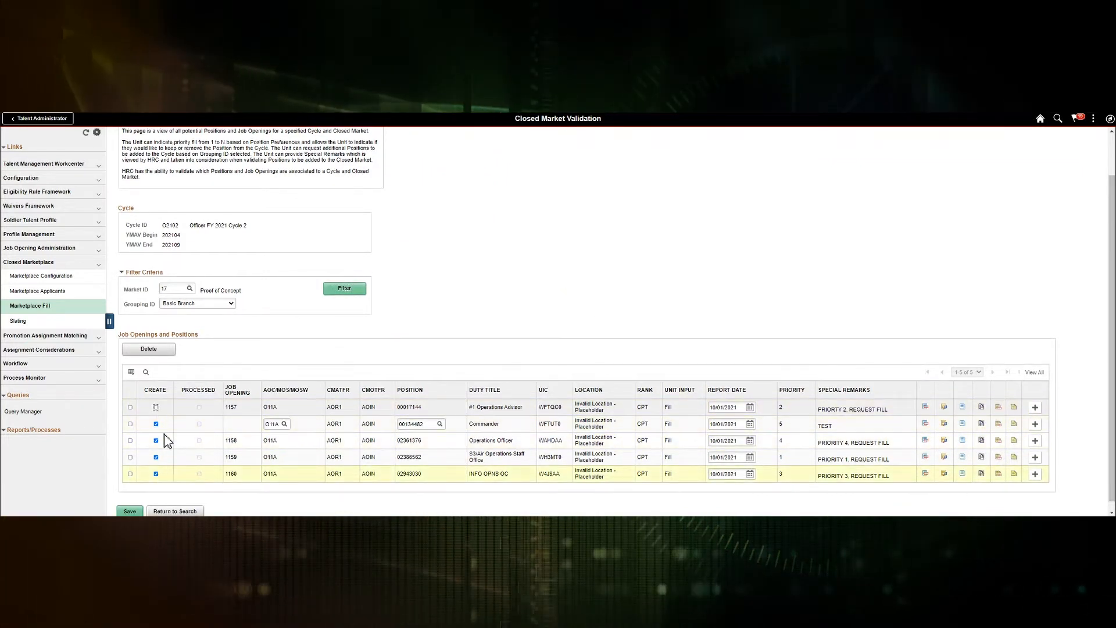
{"action": "left_click", "coordinate": [156, 407]}
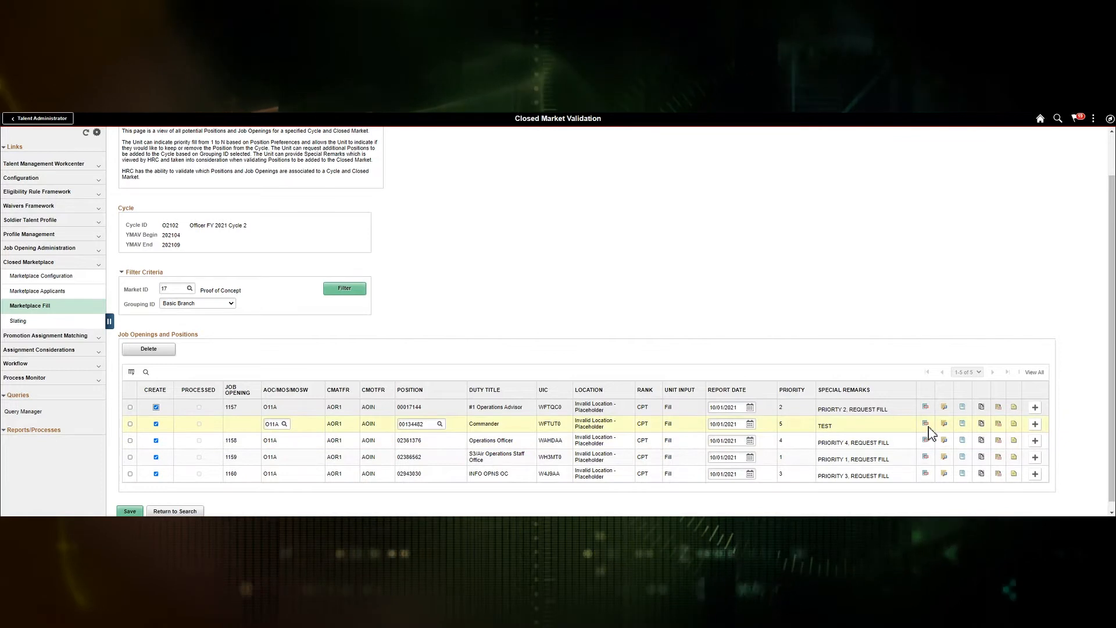
Step: Add CONUS and SHORT_TOUR labels to opening 1158's position, confirm, and save the validation page
{"action": "left_click", "coordinate": [1015, 442]}
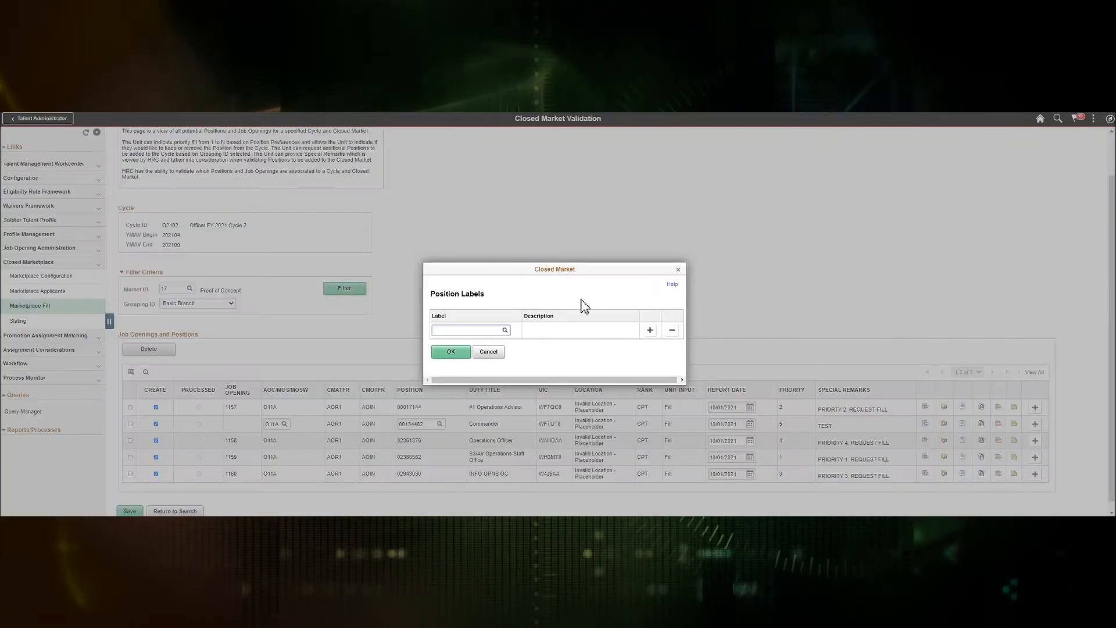
{"action": "left_click", "coordinate": [504, 331]}
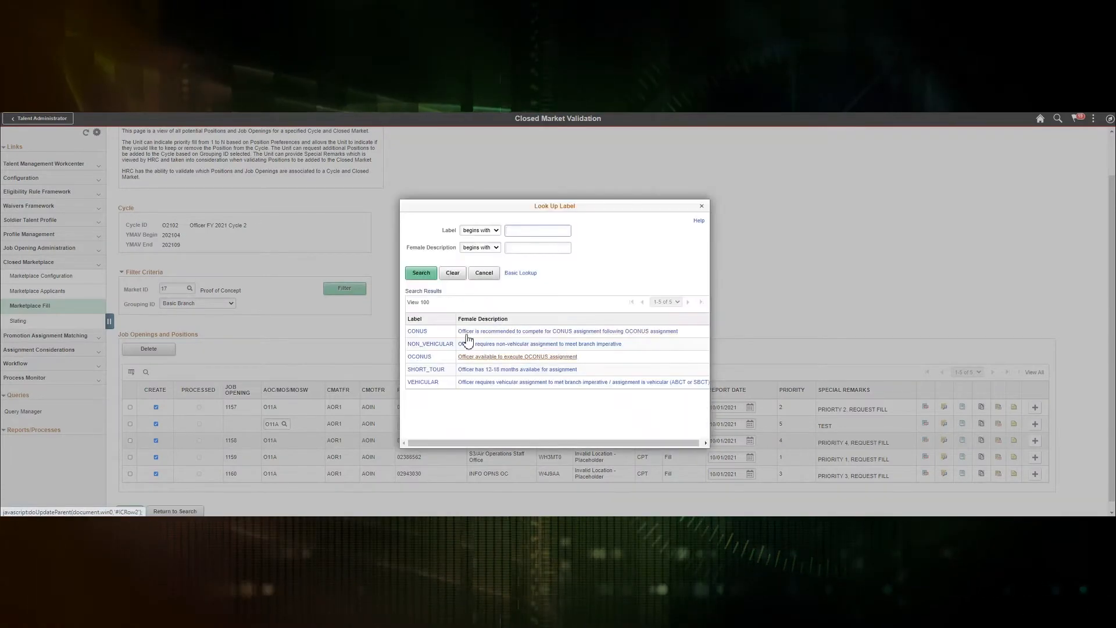
{"action": "left_click", "coordinate": [414, 331]}
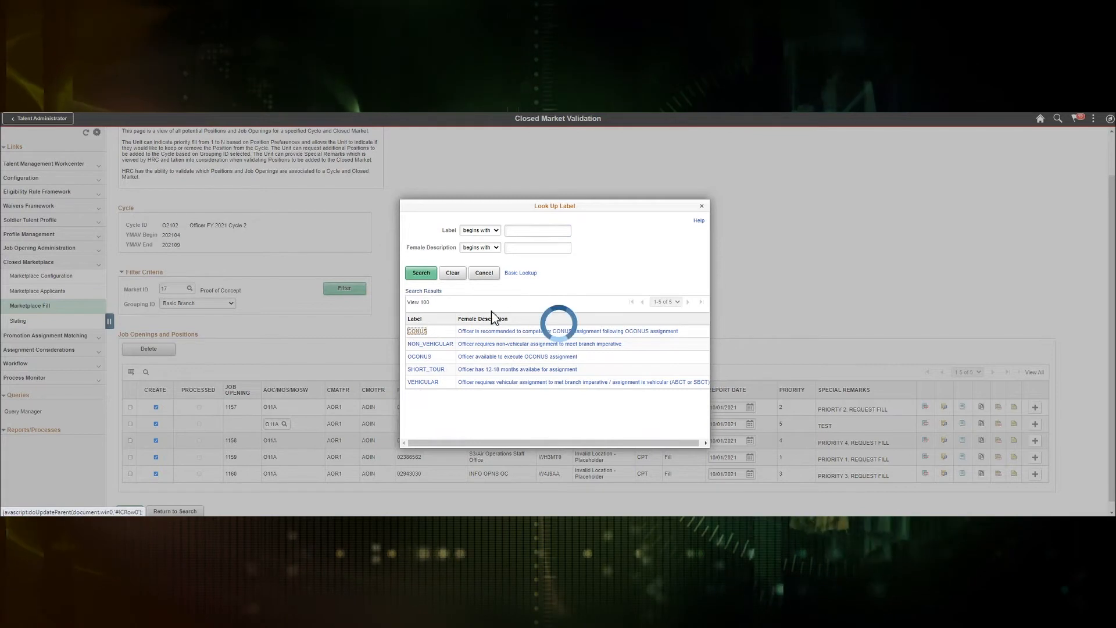
{"action": "left_click", "coordinate": [651, 330]}
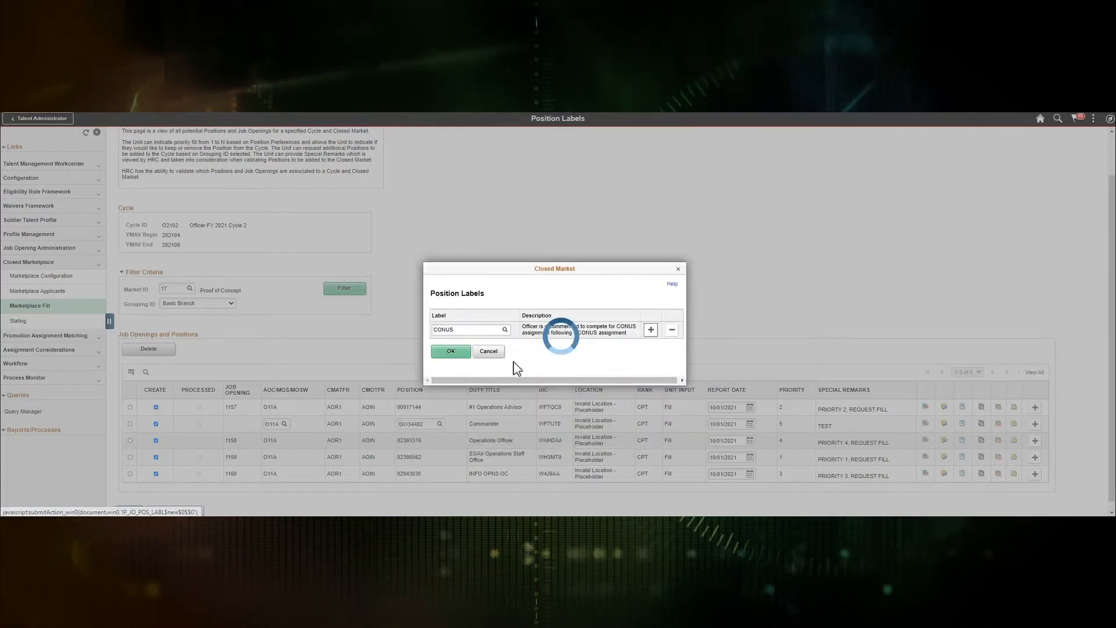
{"action": "left_click", "coordinate": [506, 340]}
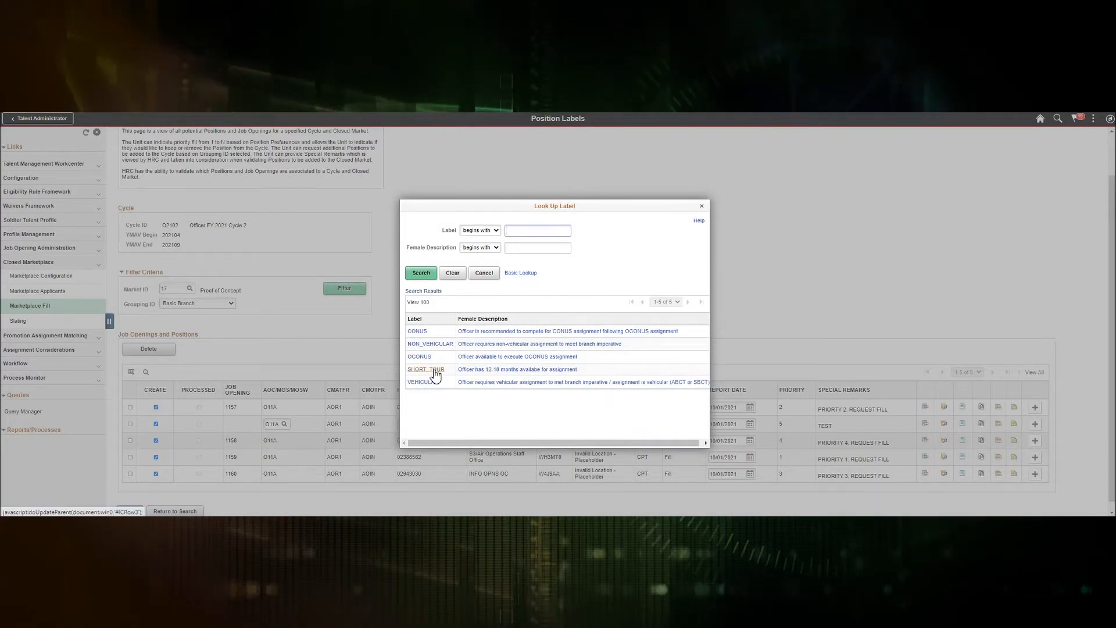
{"action": "left_click", "coordinate": [433, 371]}
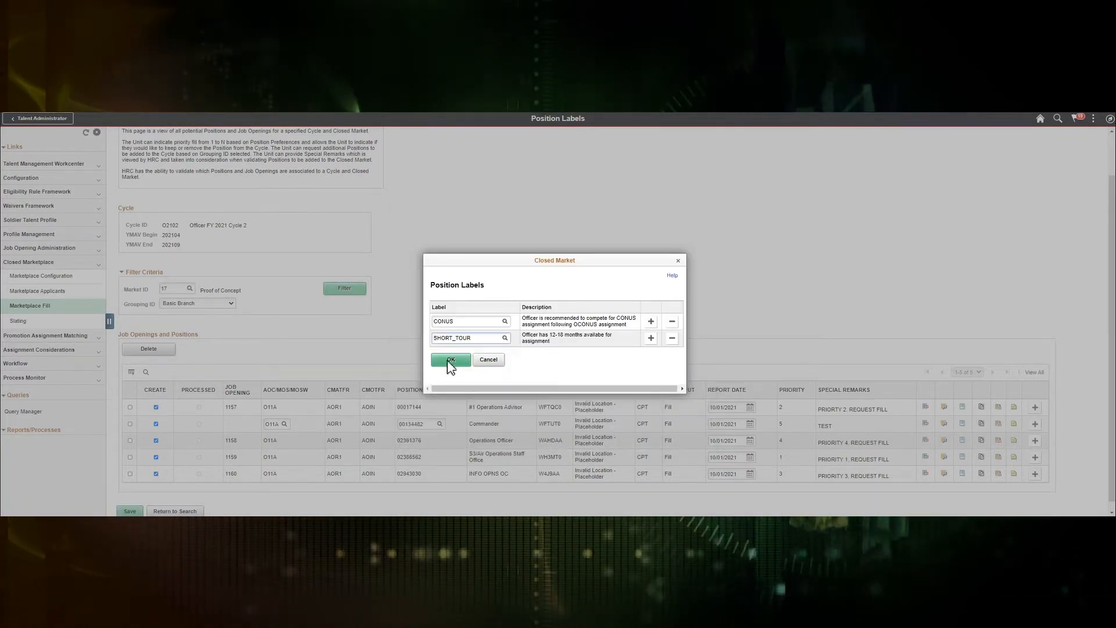
{"action": "left_click", "coordinate": [450, 360]}
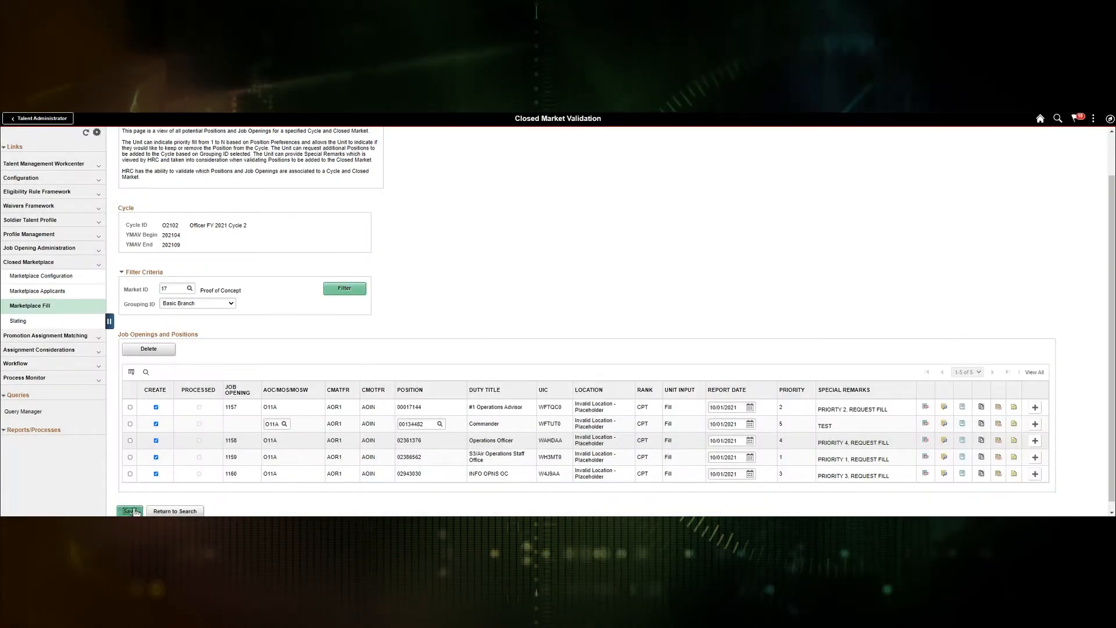
{"action": "left_click", "coordinate": [130, 511]}
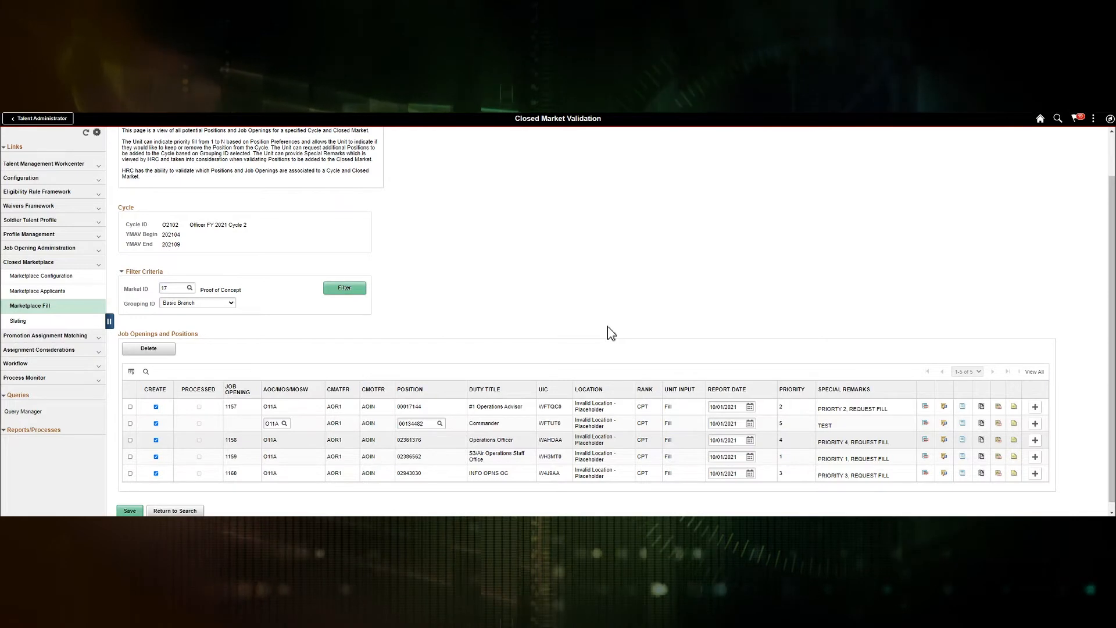
Step: Find market 17 in Marketplace Configuration and submit its Validate process
{"action": "left_click", "coordinate": [56, 278]}
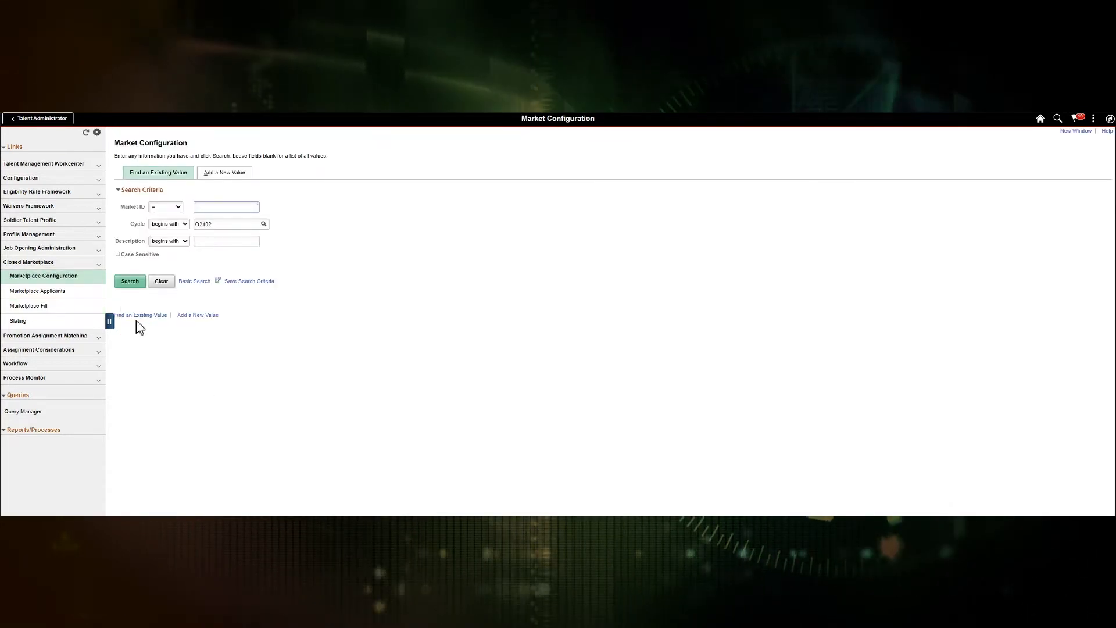
{"action": "type", "text": "17"}
{"action": "key", "text": "Return"}
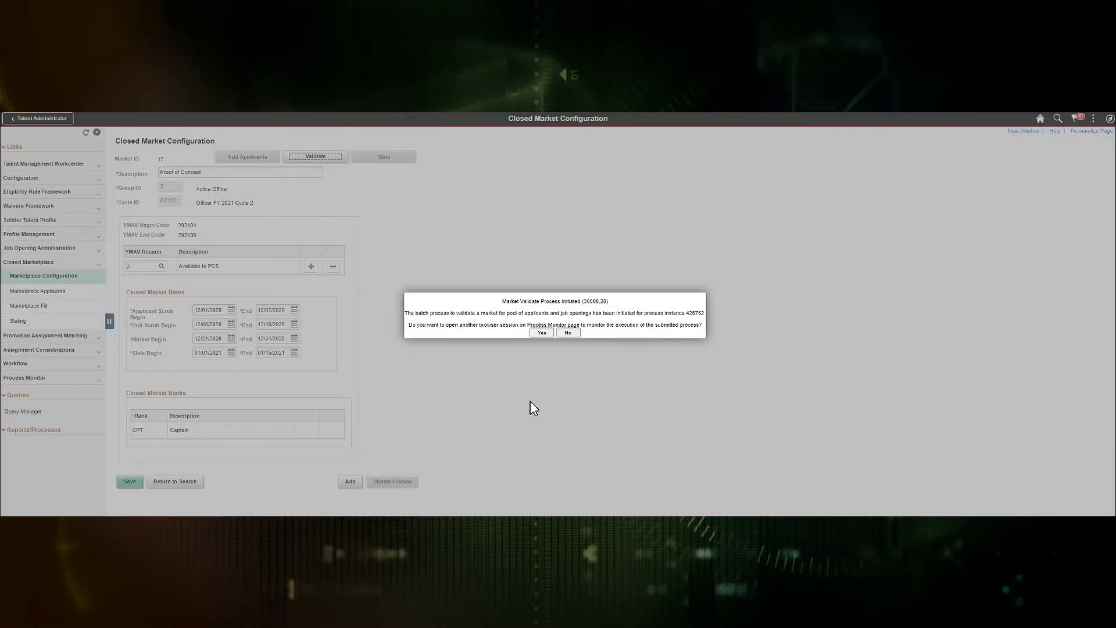
{"action": "left_click", "coordinate": [542, 333]}
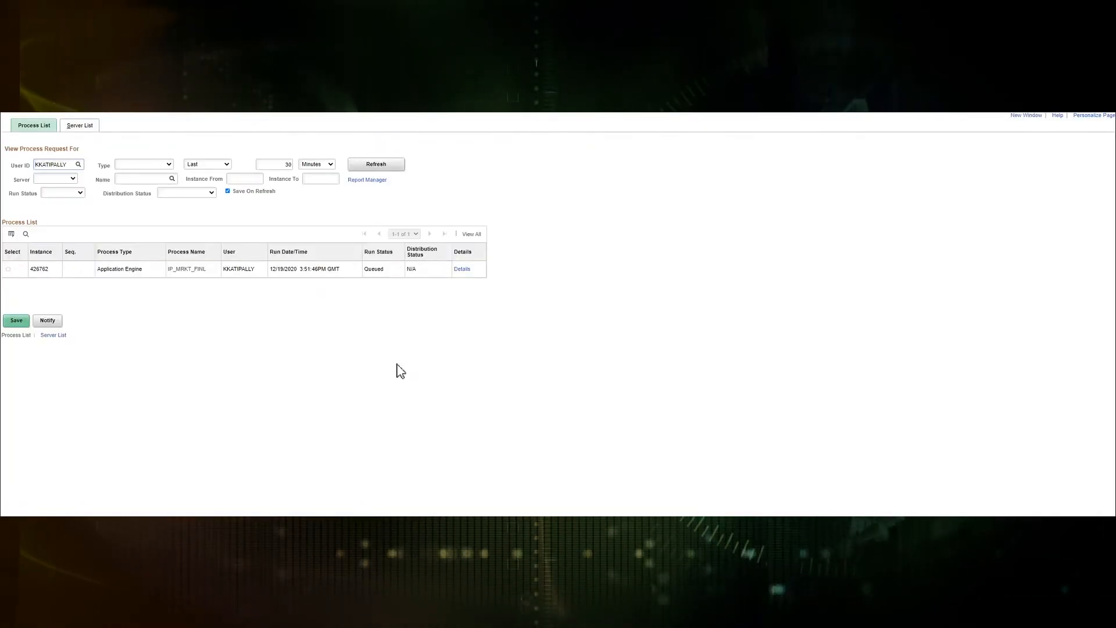
Step: Refresh Process Monitor until market 17's validation run shows Success and Posted
{"action": "left_click", "coordinate": [381, 166]}
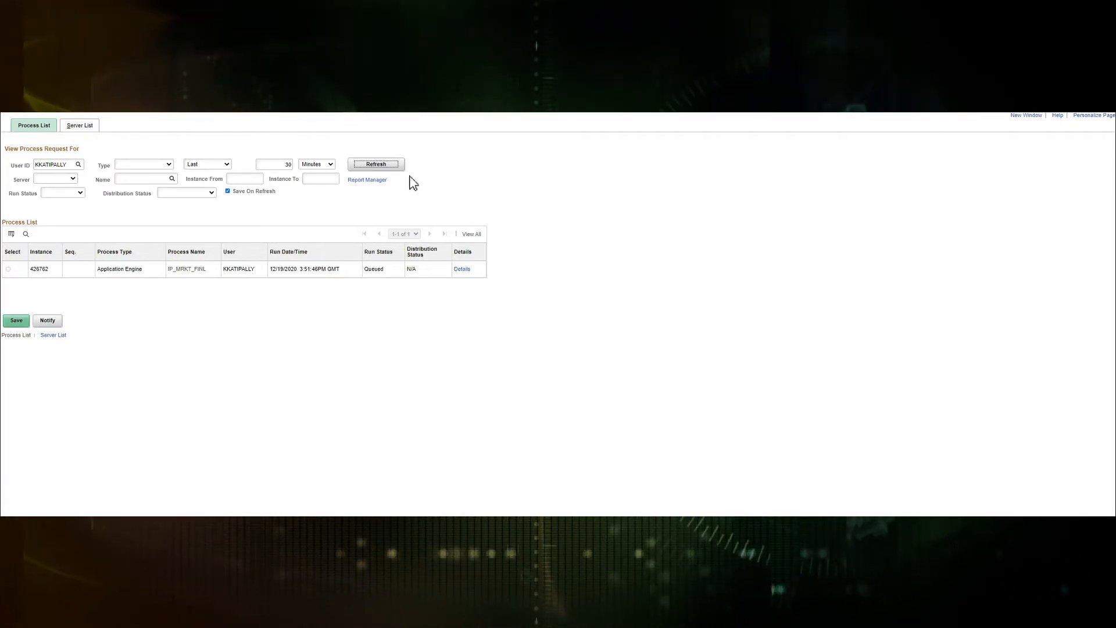
{"action": "left_click", "coordinate": [385, 170]}
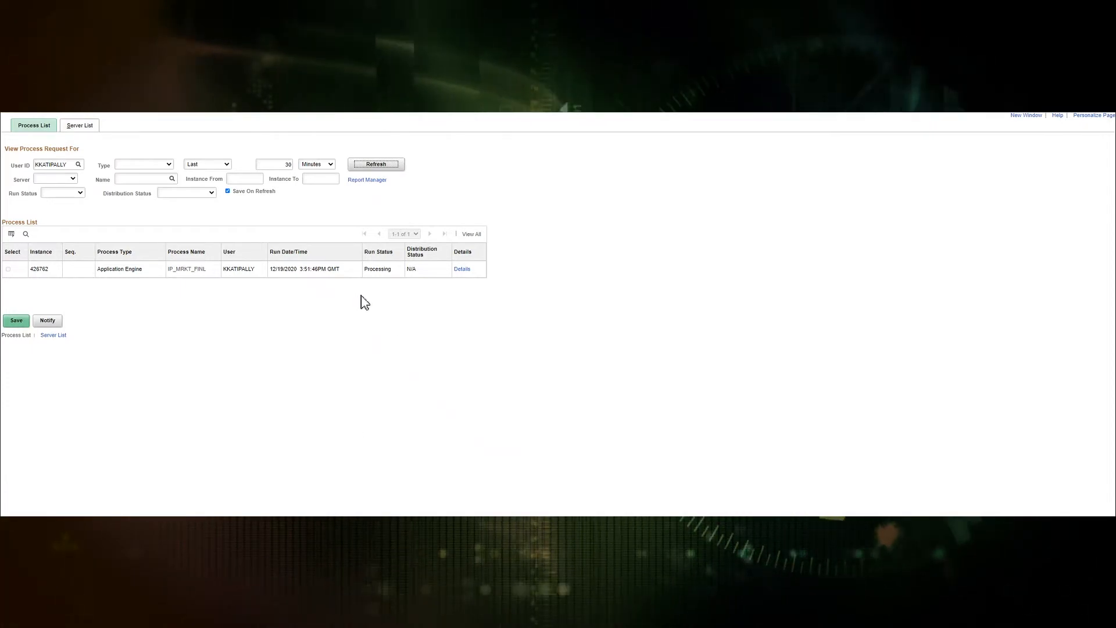
{"action": "left_click", "coordinate": [386, 170]}
{"action": "left_click", "coordinate": [373, 167]}
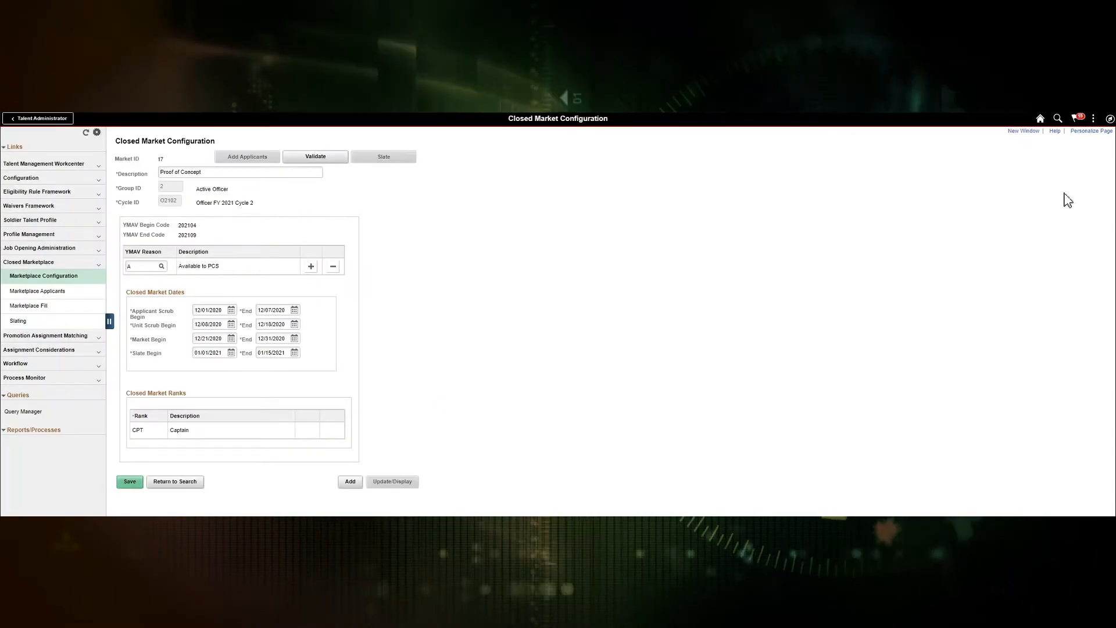
Step: Sign out of the administrator session and sign in with the member user ID and password
{"action": "left_click", "coordinate": [1093, 119]}
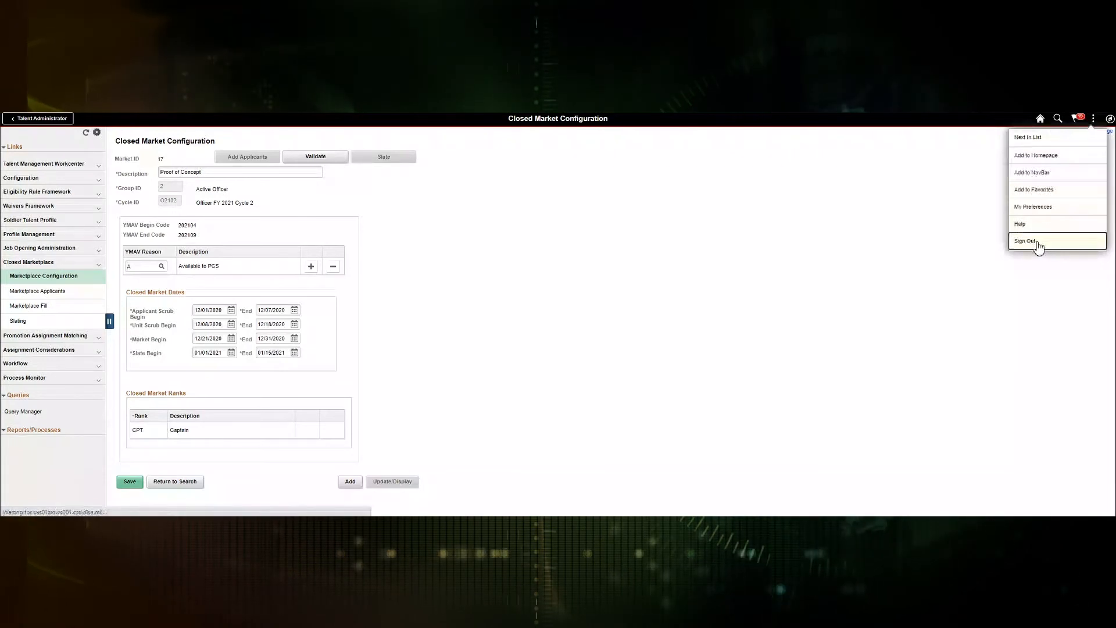
{"action": "left_click", "coordinate": [1039, 242]}
{"action": "type", "text": "MEMBER_034"}
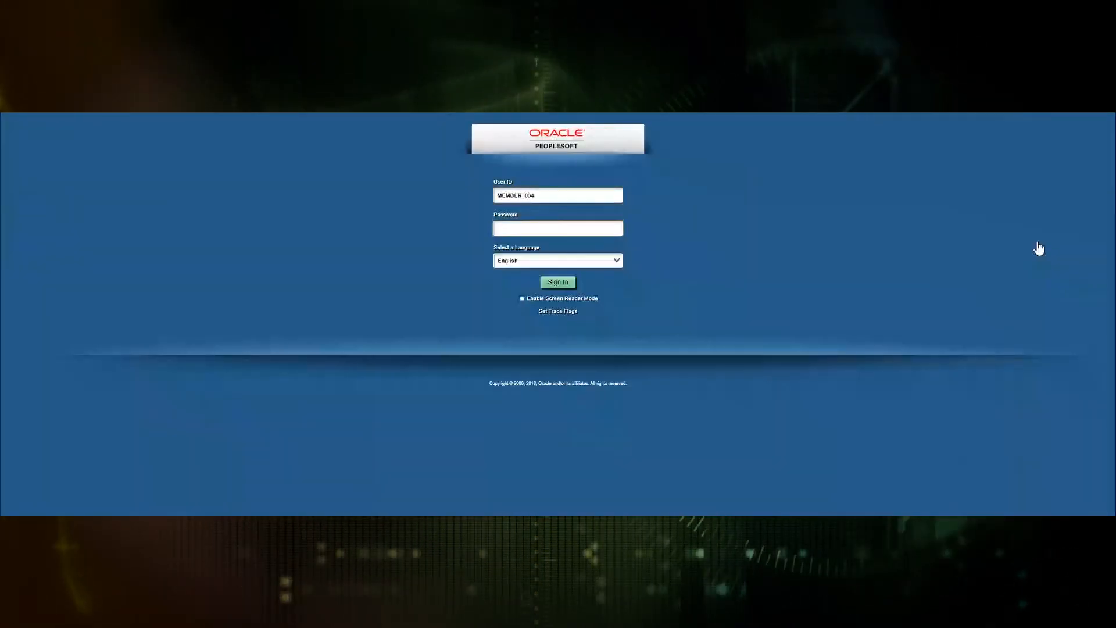
{"action": "key", "text": "Tab"}
{"action": "type", "text": "p"}
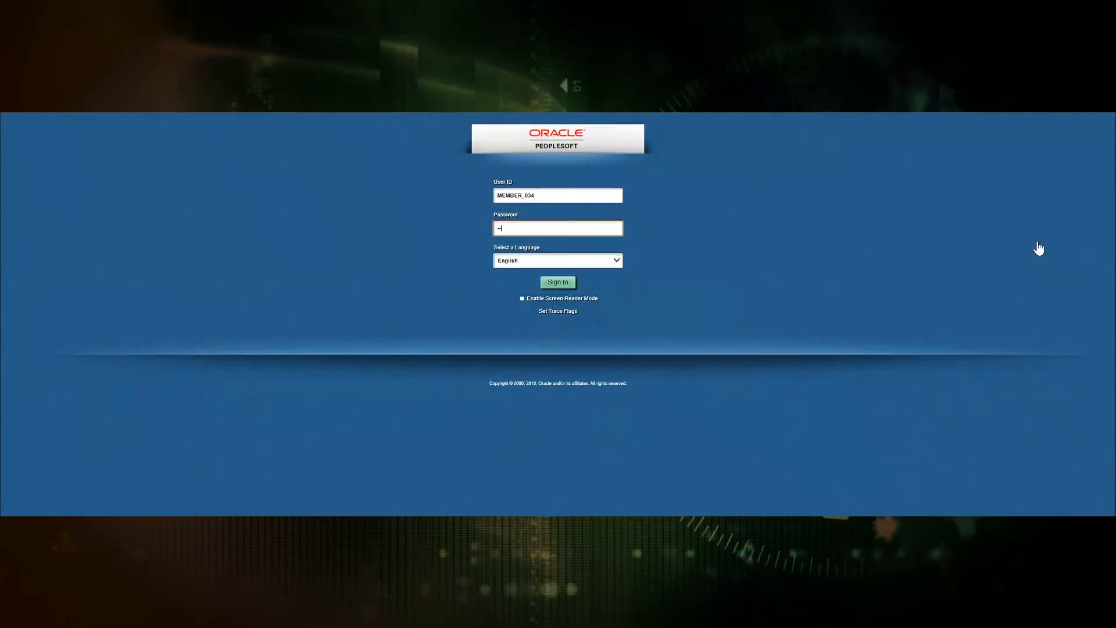
{"action": "type", "text": "•••••••••••"}
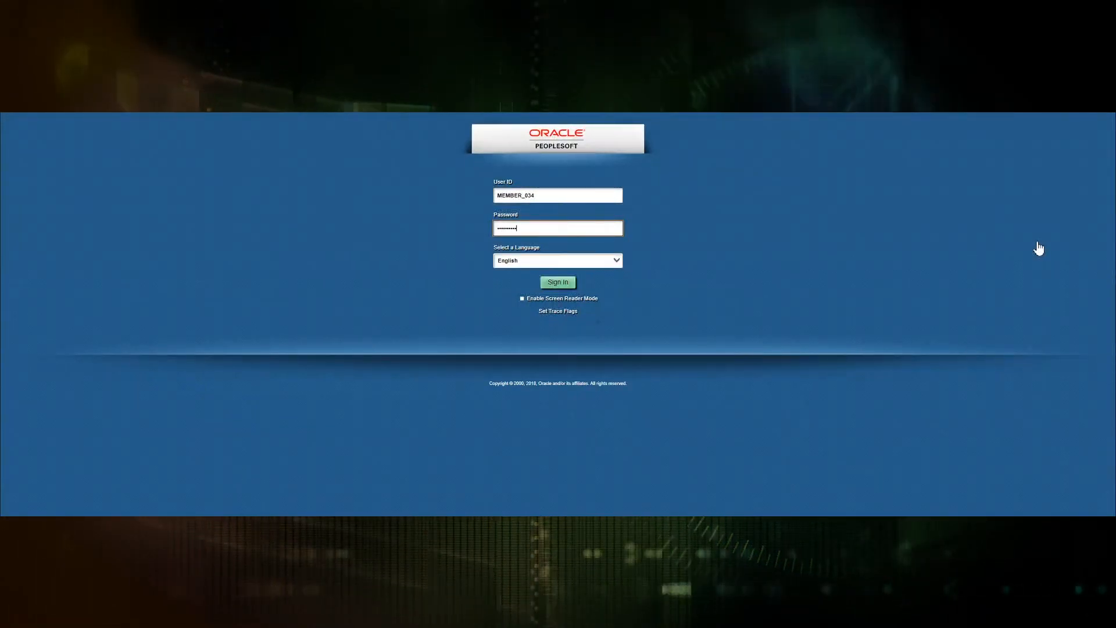
{"action": "type", "text": "•••"}
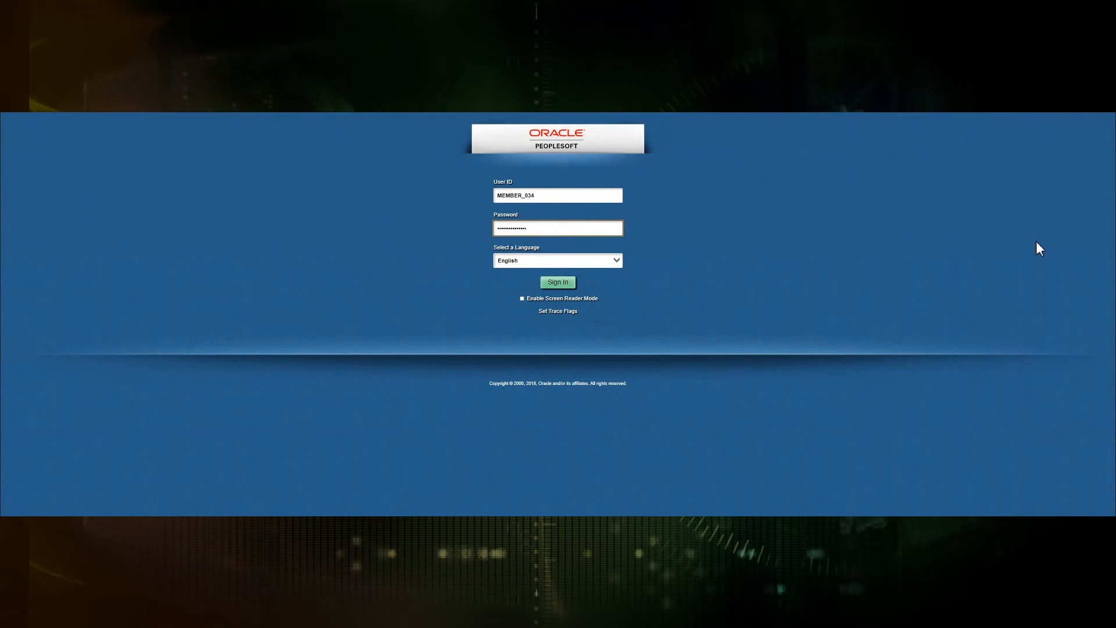
{"action": "key", "text": "Return"}
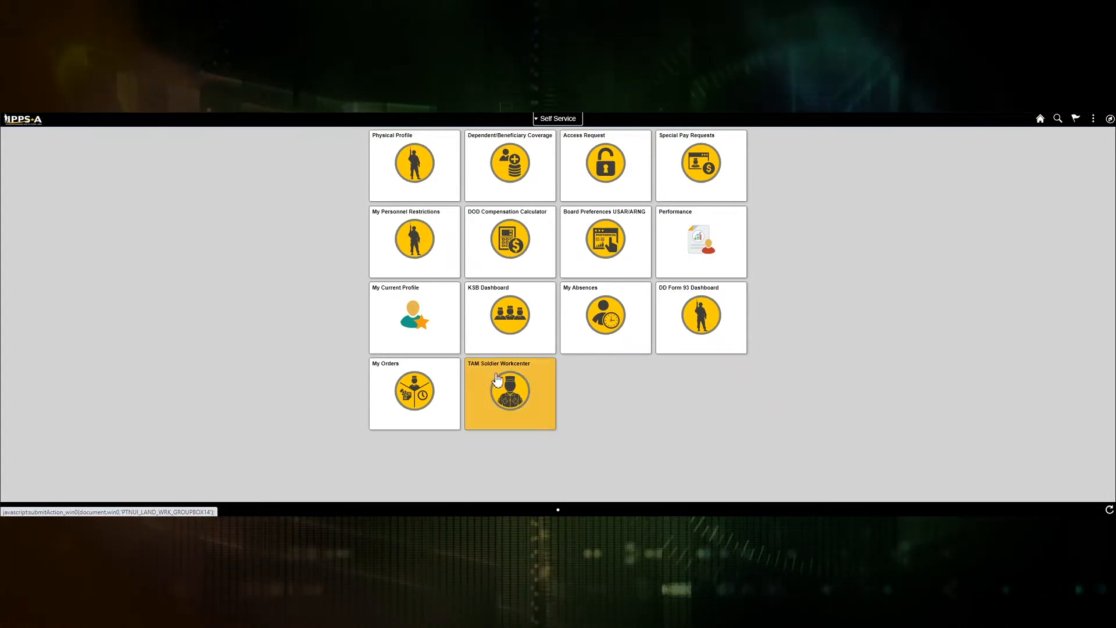
Step: Open Closed Marketplace Preferences from the TAM Soldier Workcenter to show market 17
{"action": "left_click", "coordinate": [522, 414]}
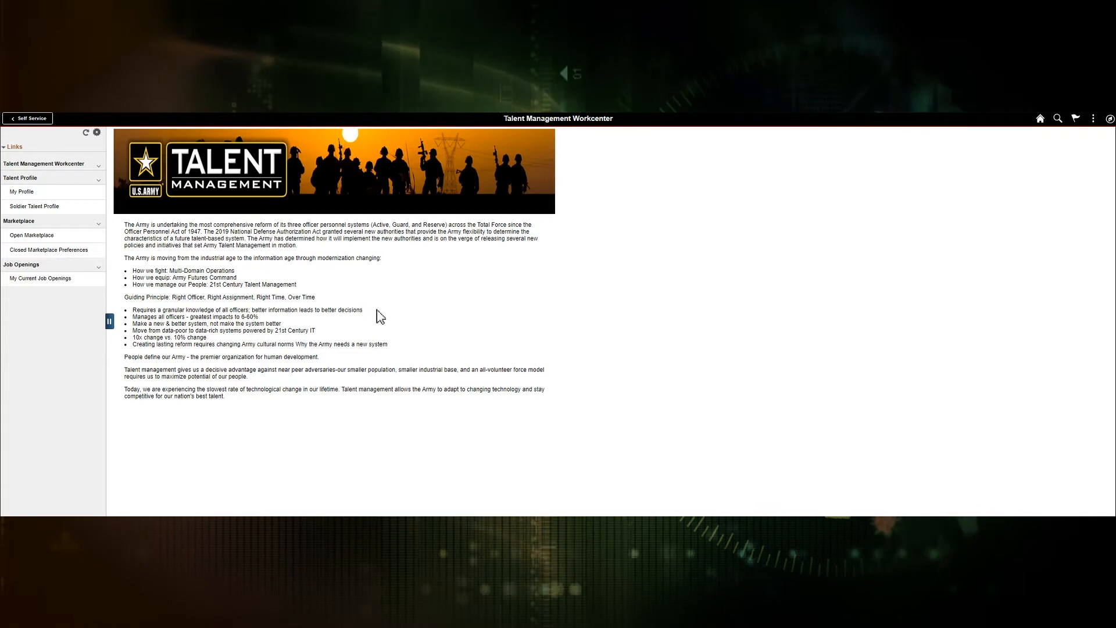
{"action": "left_click", "coordinate": [28, 254]}
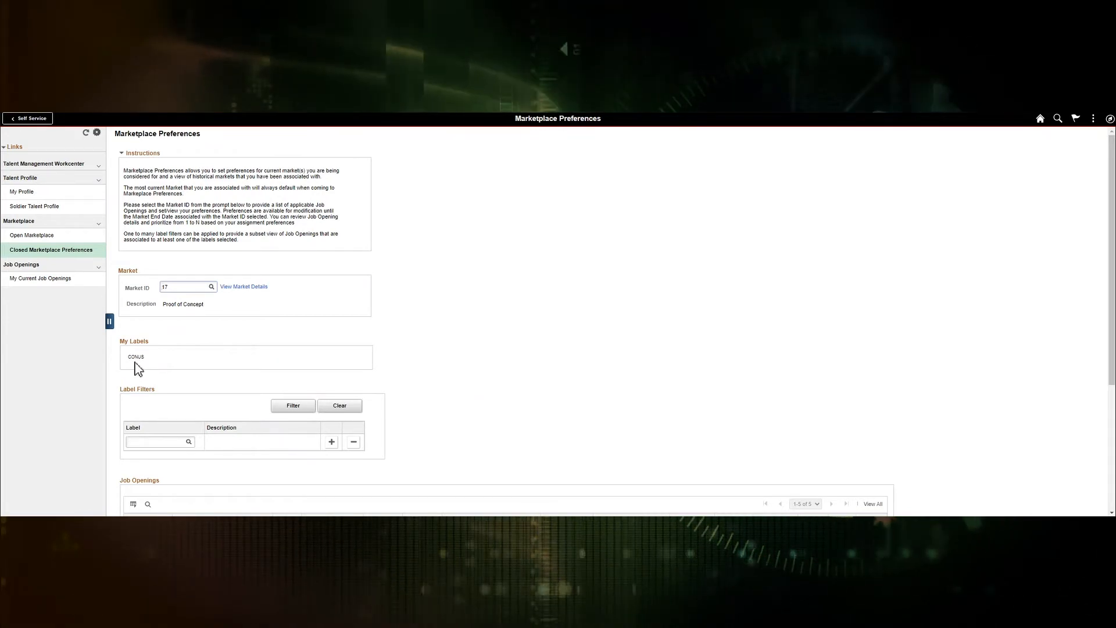
Step: Rank openings 1162, 1157 and 1160 as preferences 3, 4 and 5, completing the 1–5 list
{"action": "scroll", "coordinate": [591, 407], "scroll_direction": "down", "scroll_amount": 2}
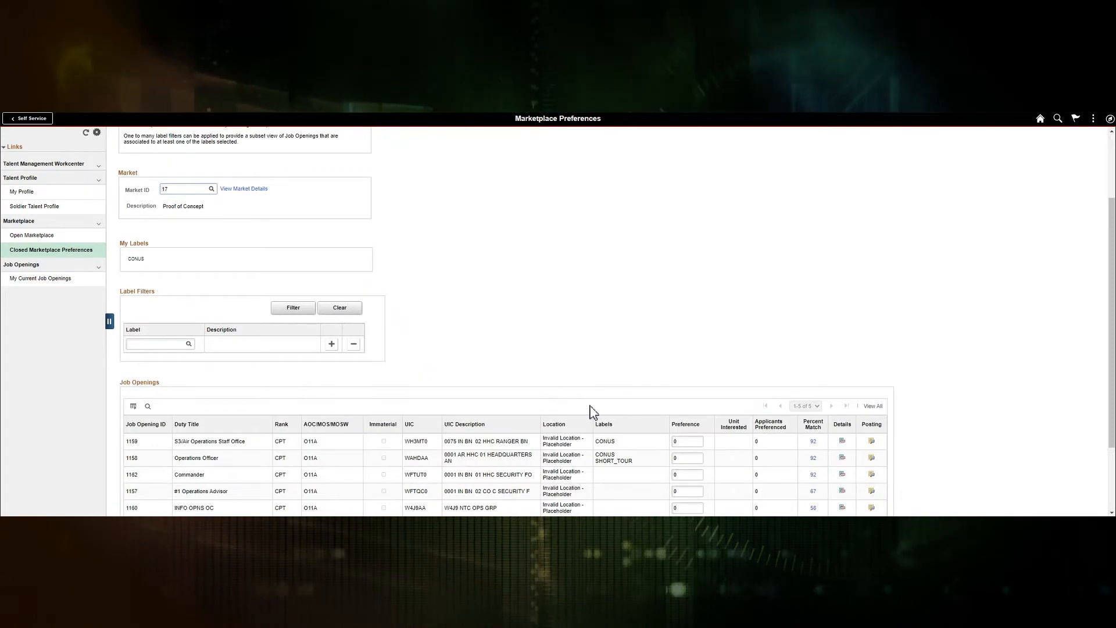
{"action": "scroll", "coordinate": [439, 424], "scroll_direction": "down", "scroll_amount": 1}
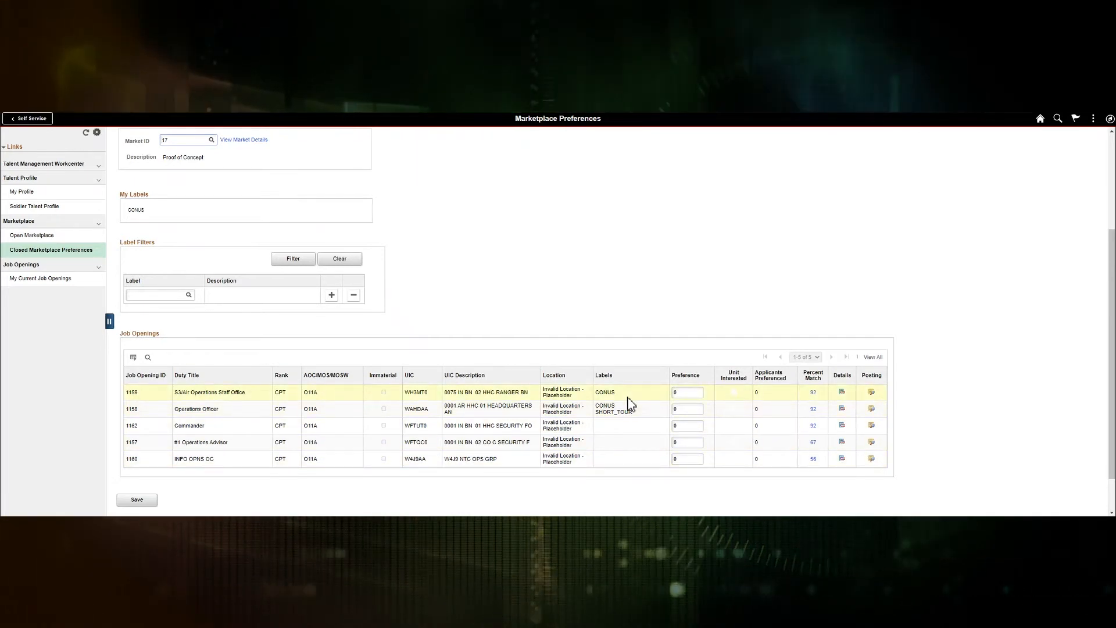
{"action": "left_click", "coordinate": [685, 395]}
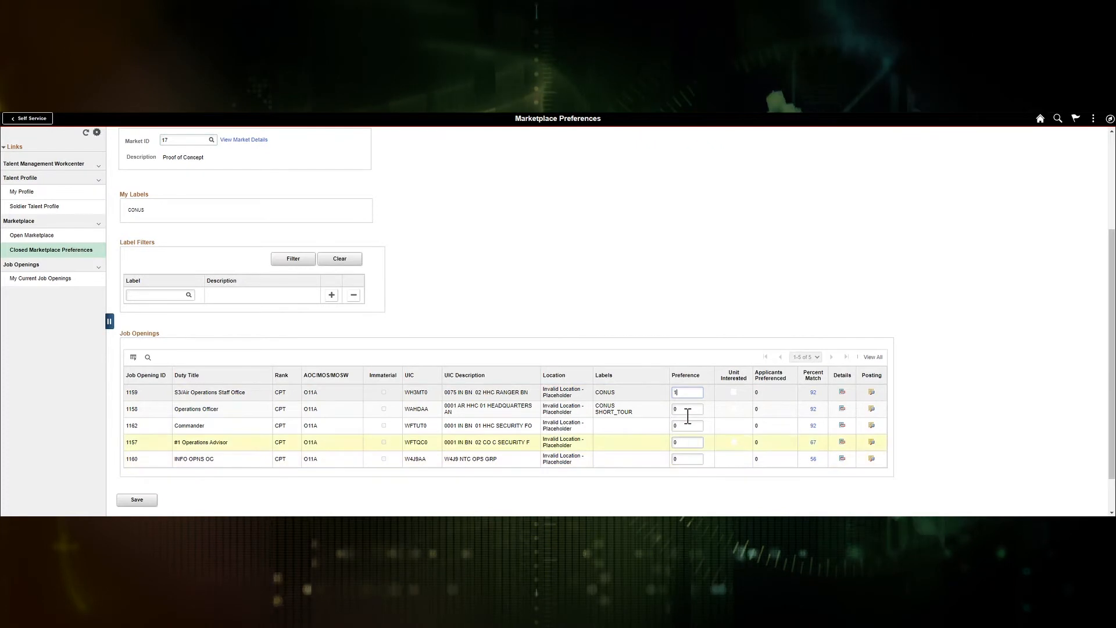
{"action": "left_click", "coordinate": [688, 413]}
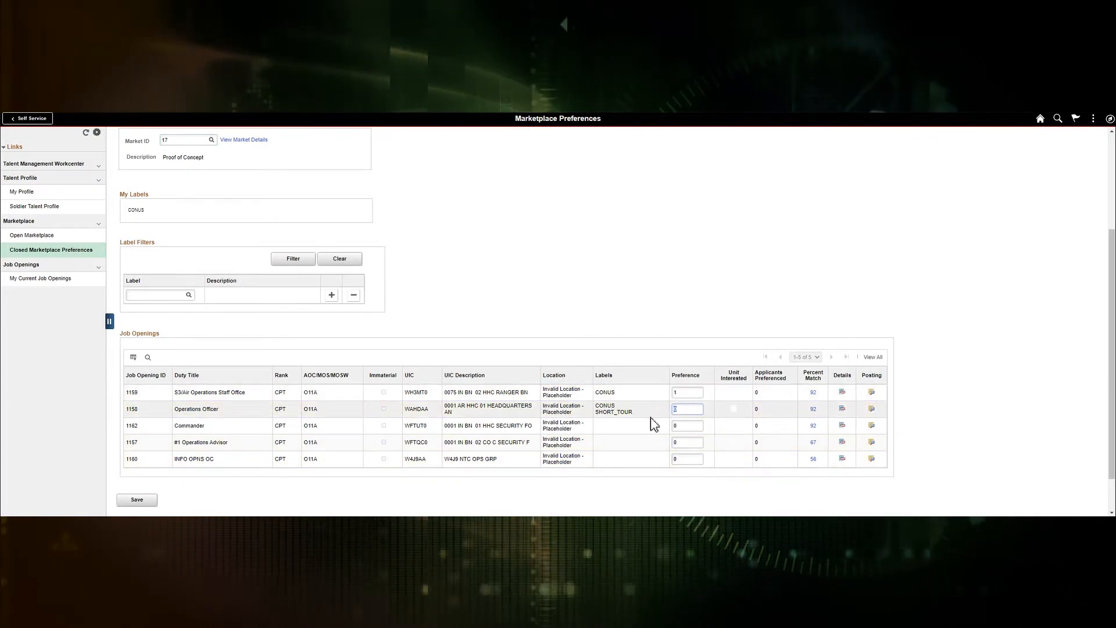
{"action": "left_click", "coordinate": [681, 427]}
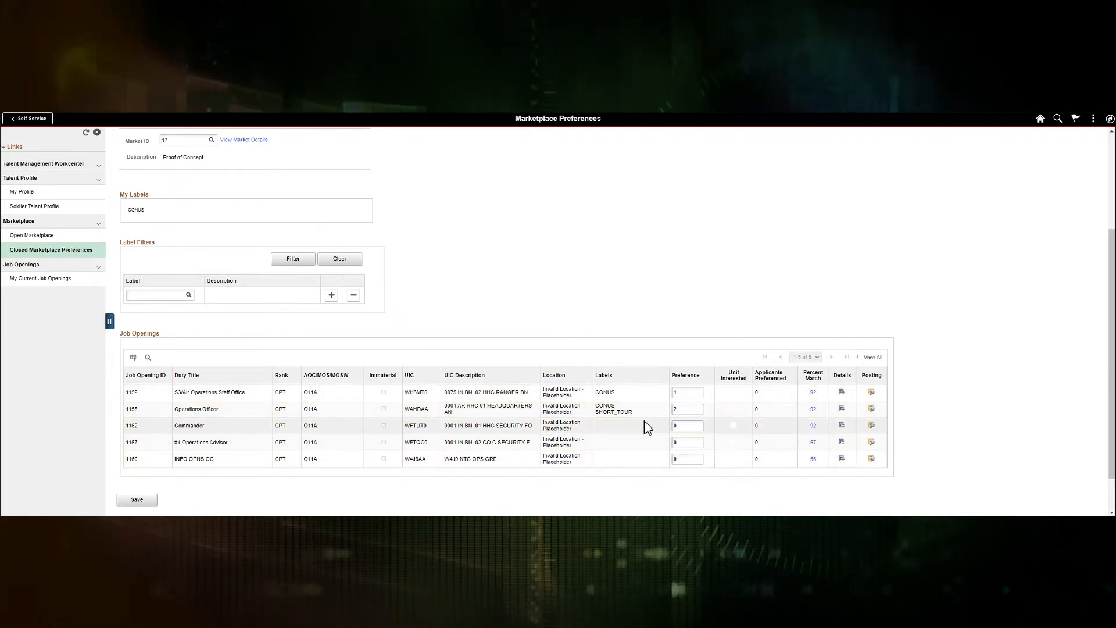
{"action": "type", "text": "3"}
{"action": "left_click", "coordinate": [690, 445]}
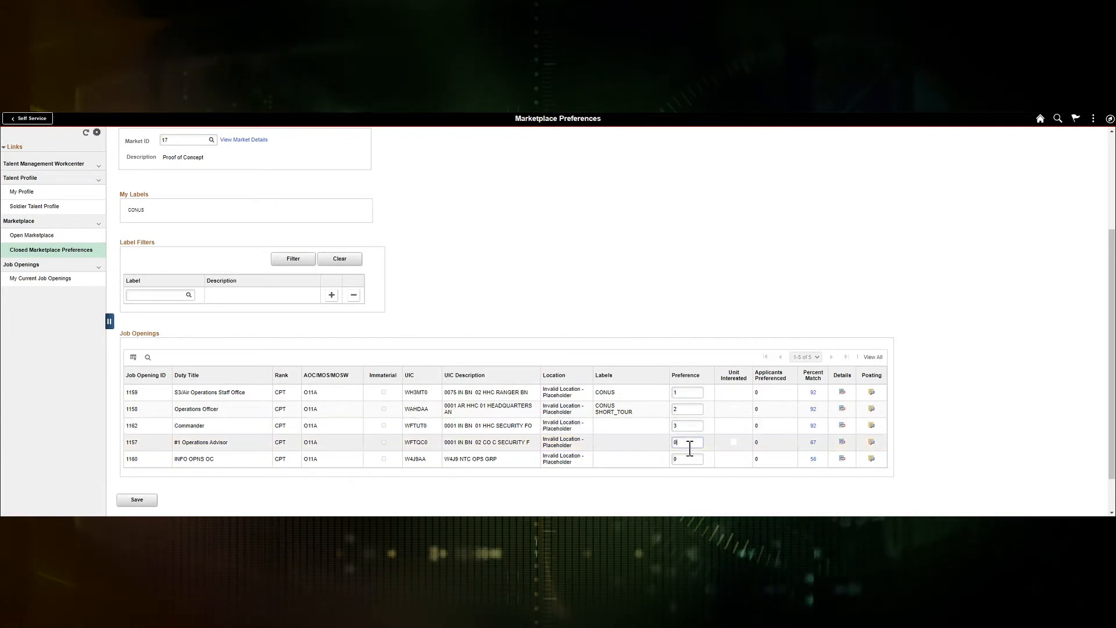
{"action": "type", "text": "4"}
{"action": "left_click", "coordinate": [686, 460]}
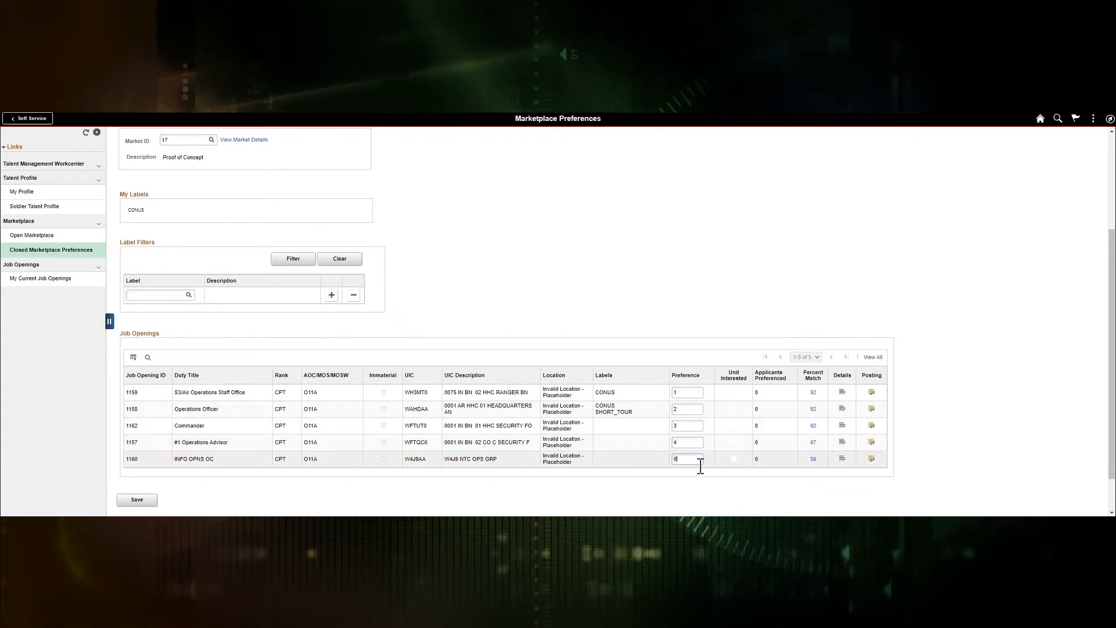
{"action": "key", "text": "Tab"}
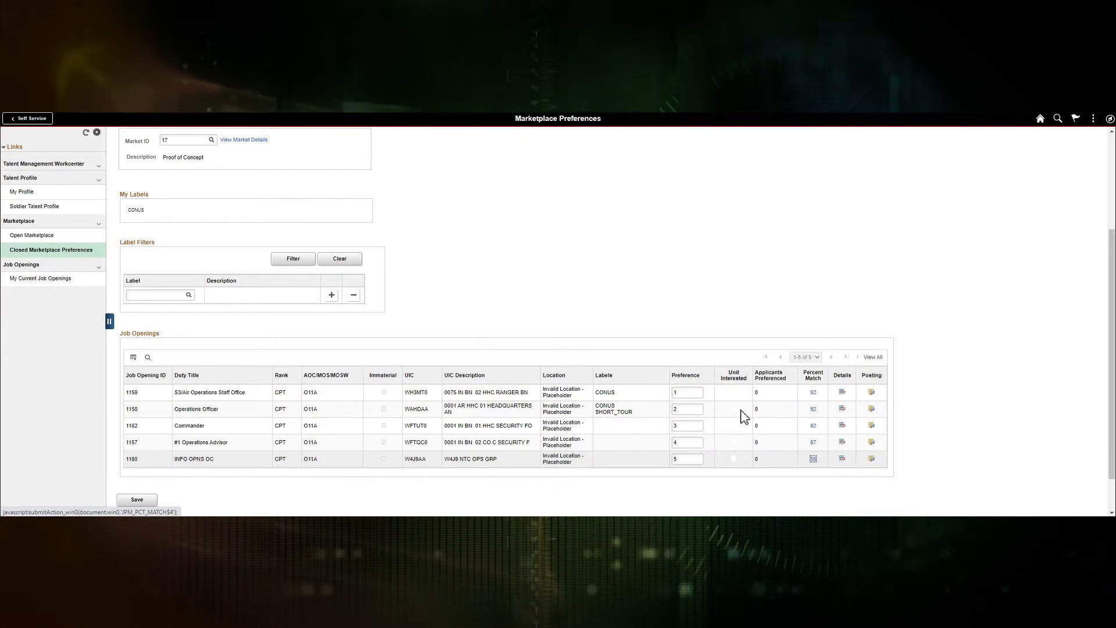
Step: Open the 92 Percent Match comparison for job opening 1159
{"action": "left_click", "coordinate": [814, 394]}
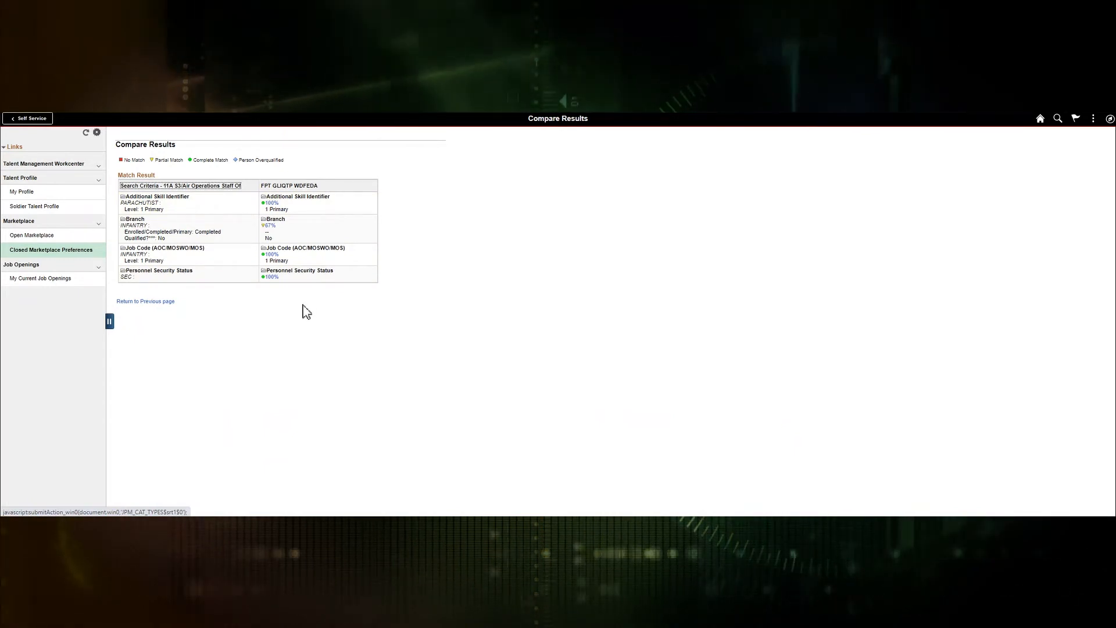
Step: Return to the preferences list and review job opening 1159's full details
{"action": "left_click", "coordinate": [156, 302]}
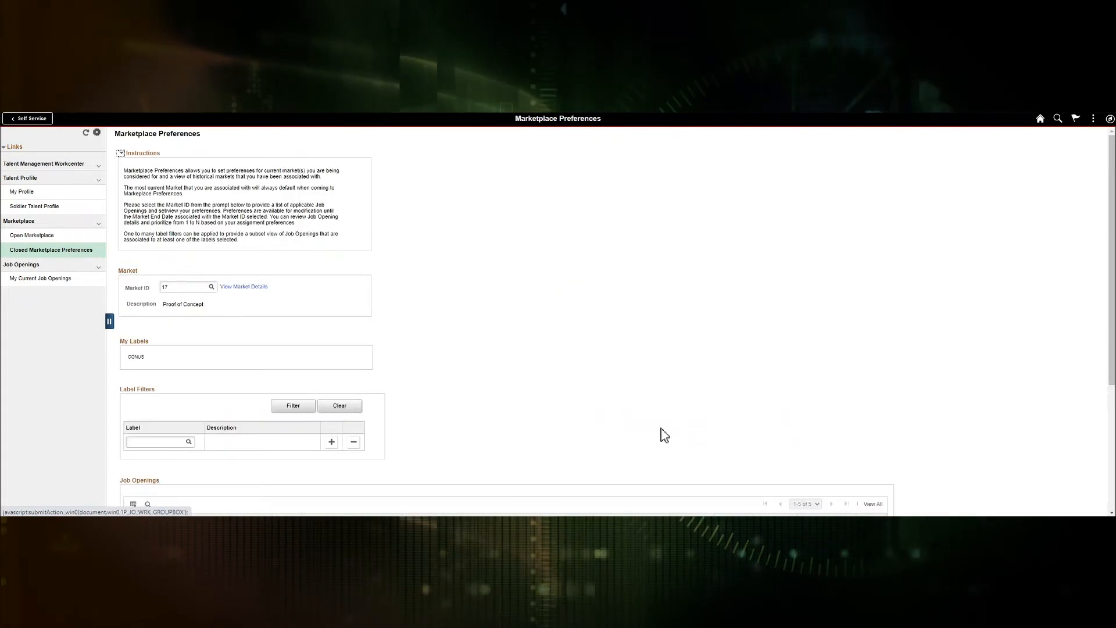
{"action": "scroll", "coordinate": [707, 430], "scroll_direction": "down", "scroll_amount": 3}
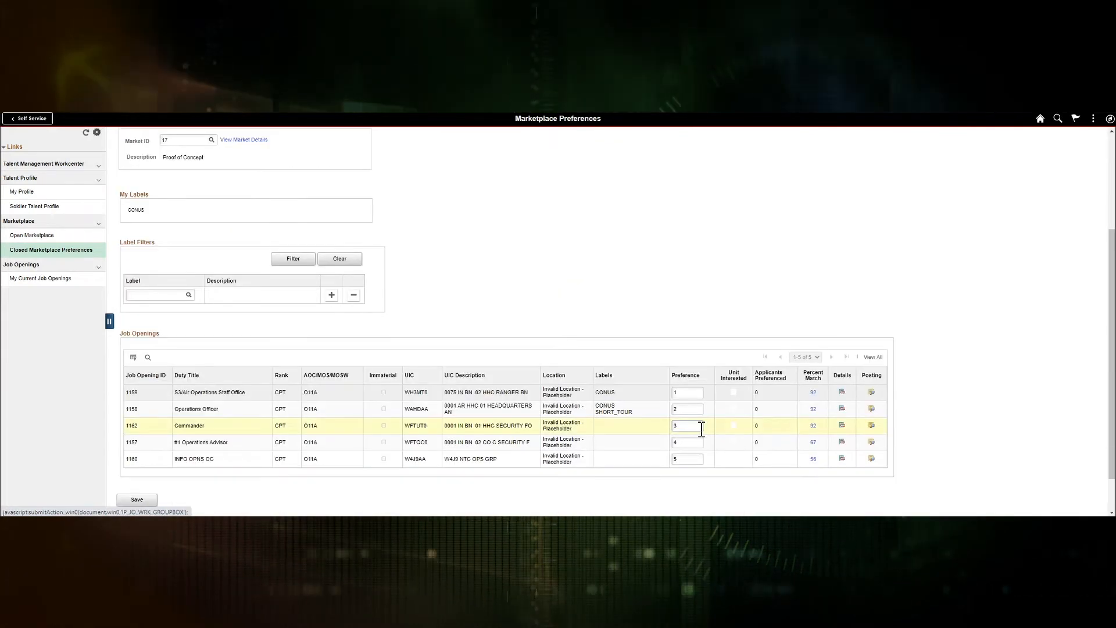
{"action": "scroll", "coordinate": [703, 432], "scroll_direction": "down", "scroll_amount": 1}
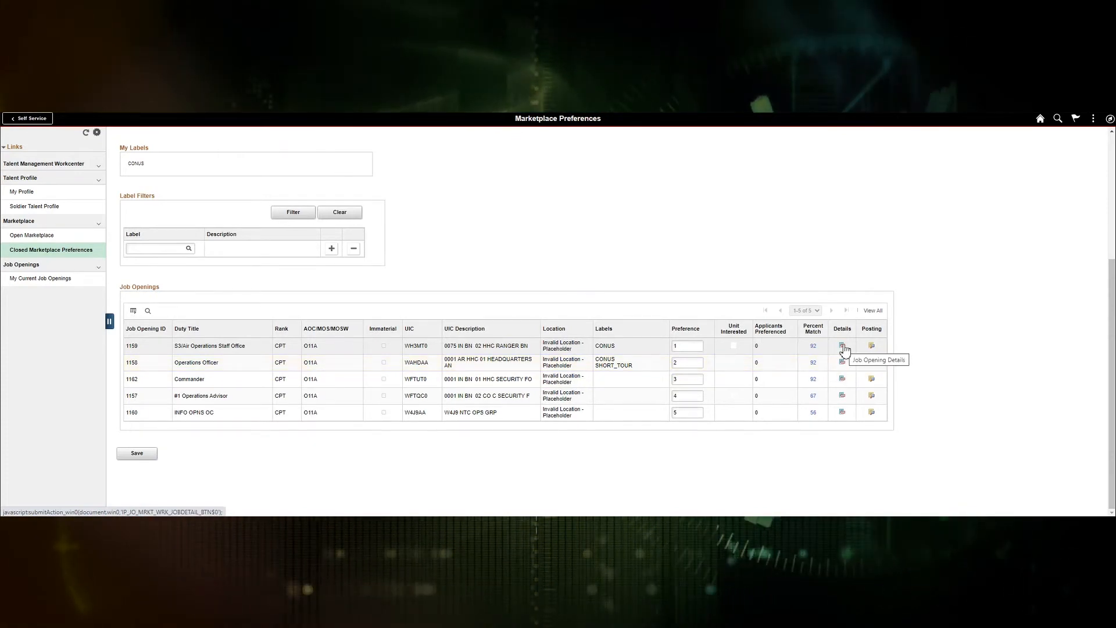
{"action": "left_click", "coordinate": [843, 347]}
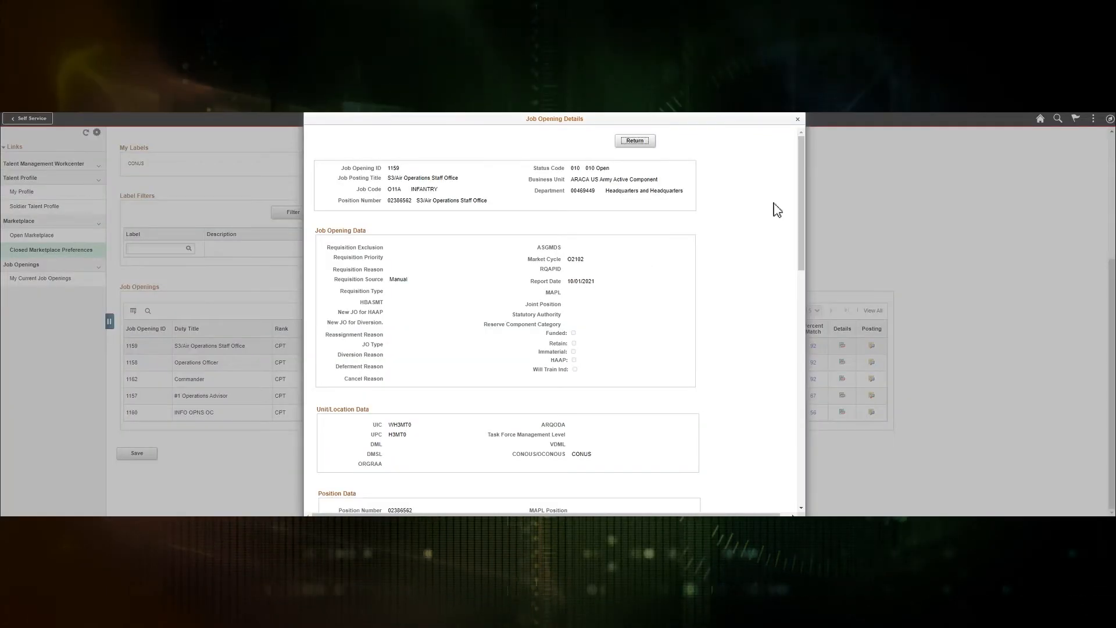
{"action": "left_click_drag", "start_coordinate": [802, 184], "coordinate": [824, 215]}
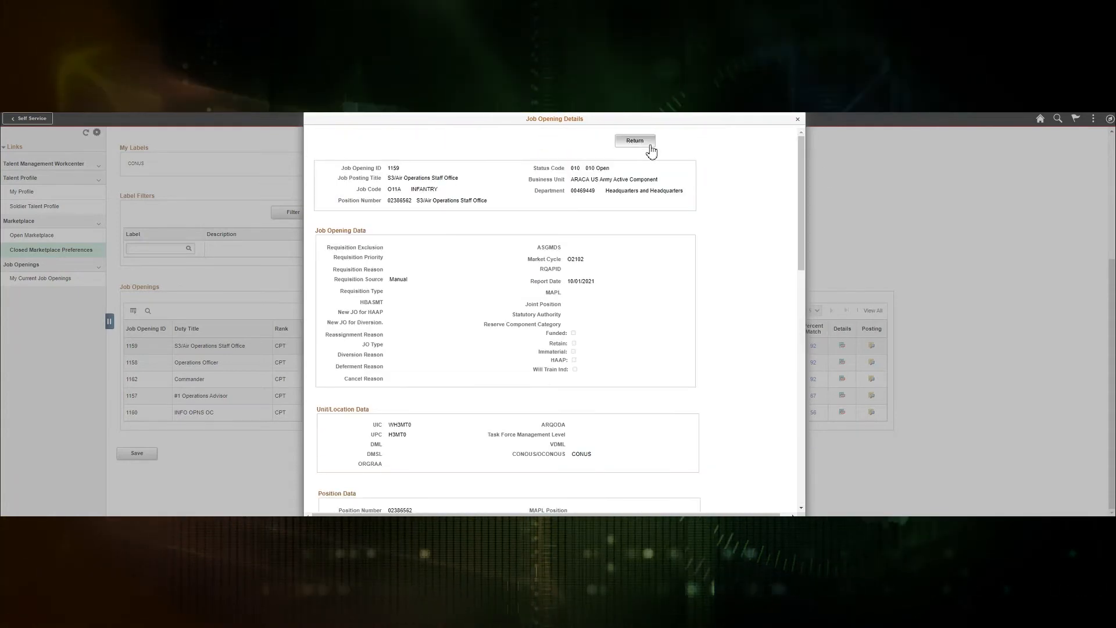
{"action": "left_click", "coordinate": [635, 141]}
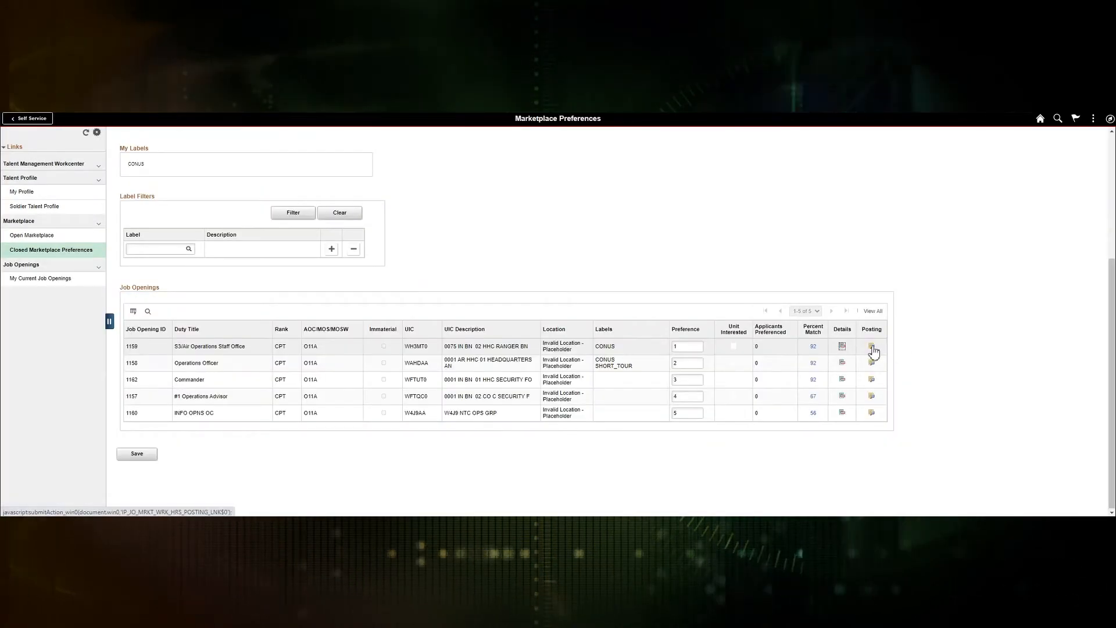
Step: Review job opening 1159's posting details and close them
{"action": "left_click", "coordinate": [872, 347]}
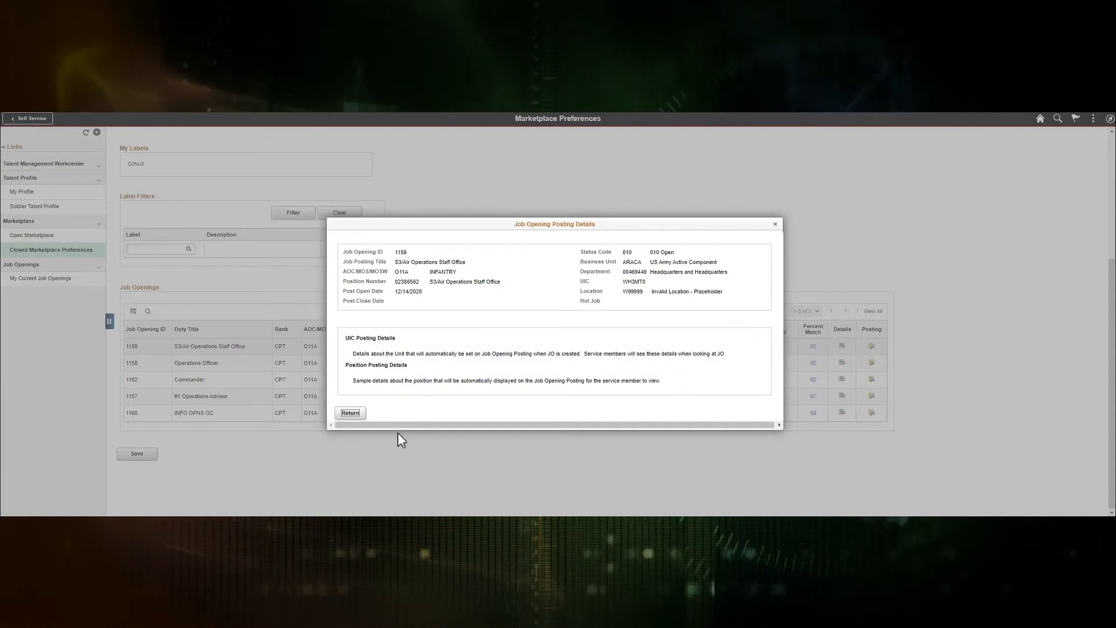
{"action": "left_click", "coordinate": [351, 413]}
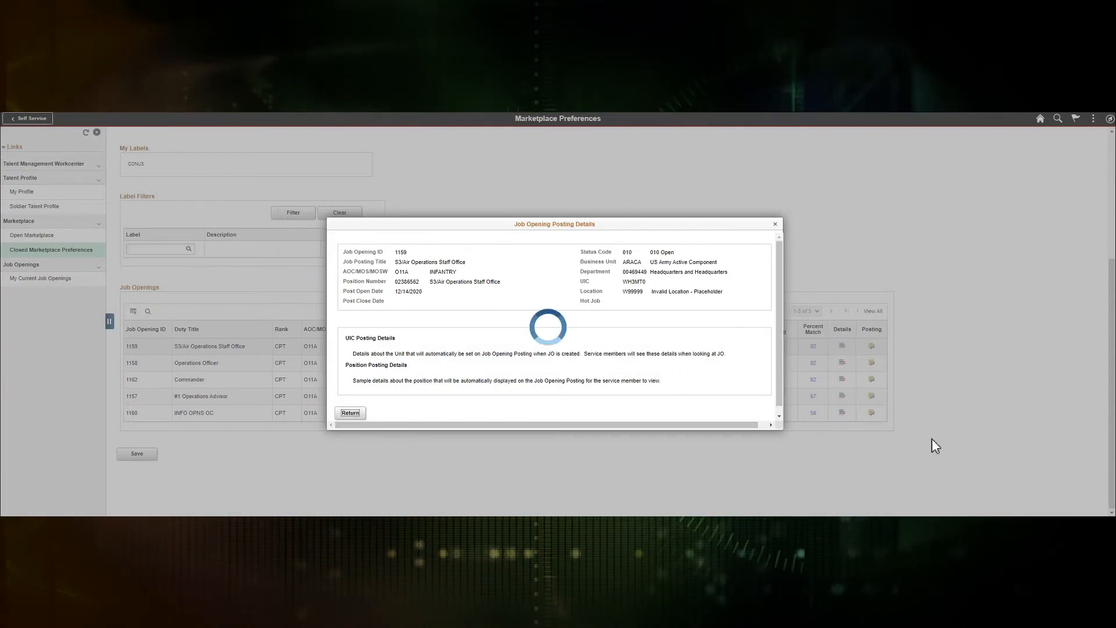
{"action": "scroll", "coordinate": [497, 326], "scroll_direction": "up", "scroll_amount": 2}
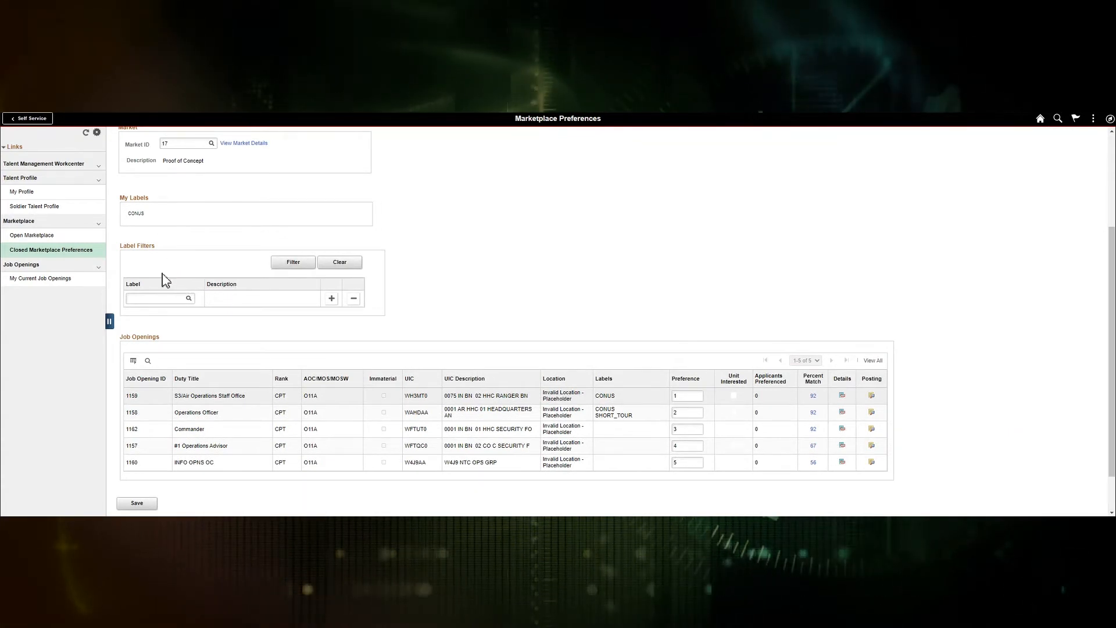
Step: Filter the job openings by the CONUS label
{"action": "left_click", "coordinate": [153, 301]}
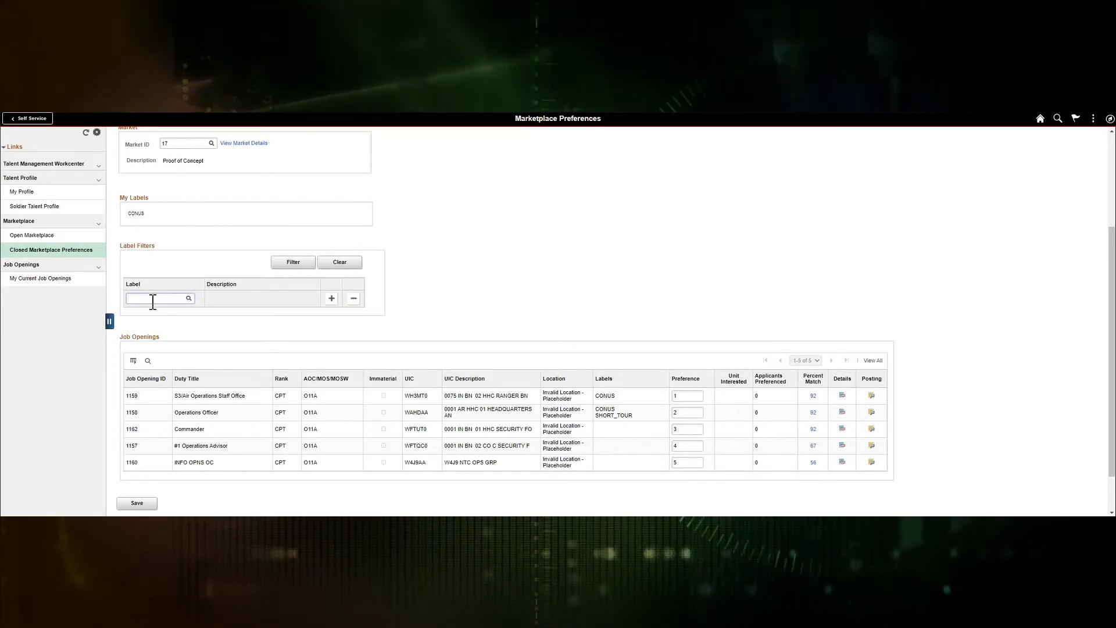
{"action": "type", "text": "conus"}
{"action": "key", "text": "Tab"}
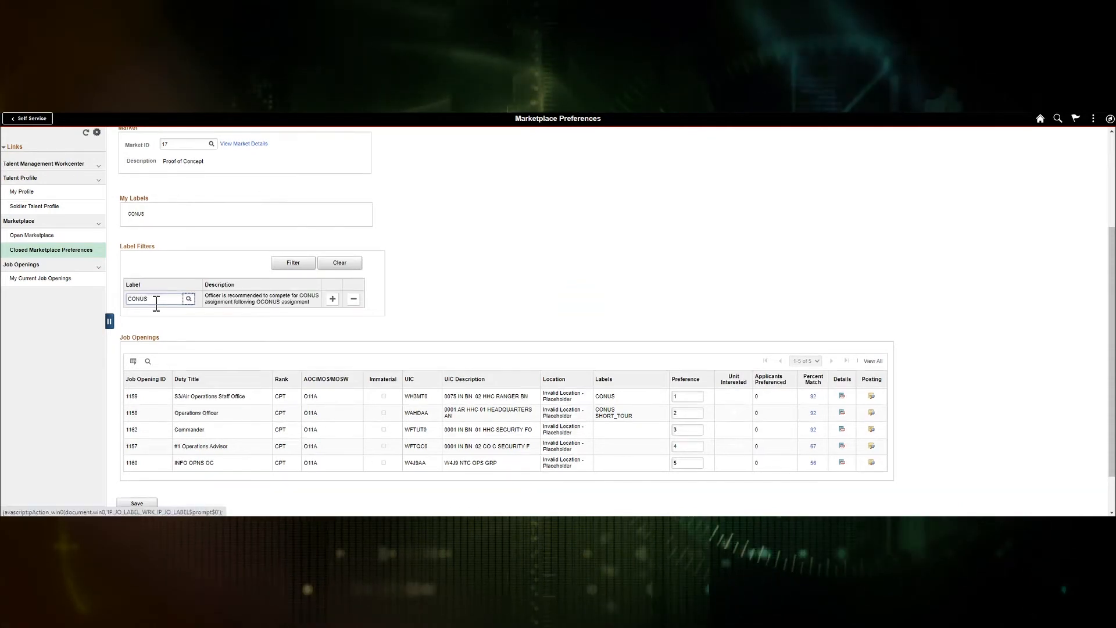
{"action": "left_click", "coordinate": [304, 271]}
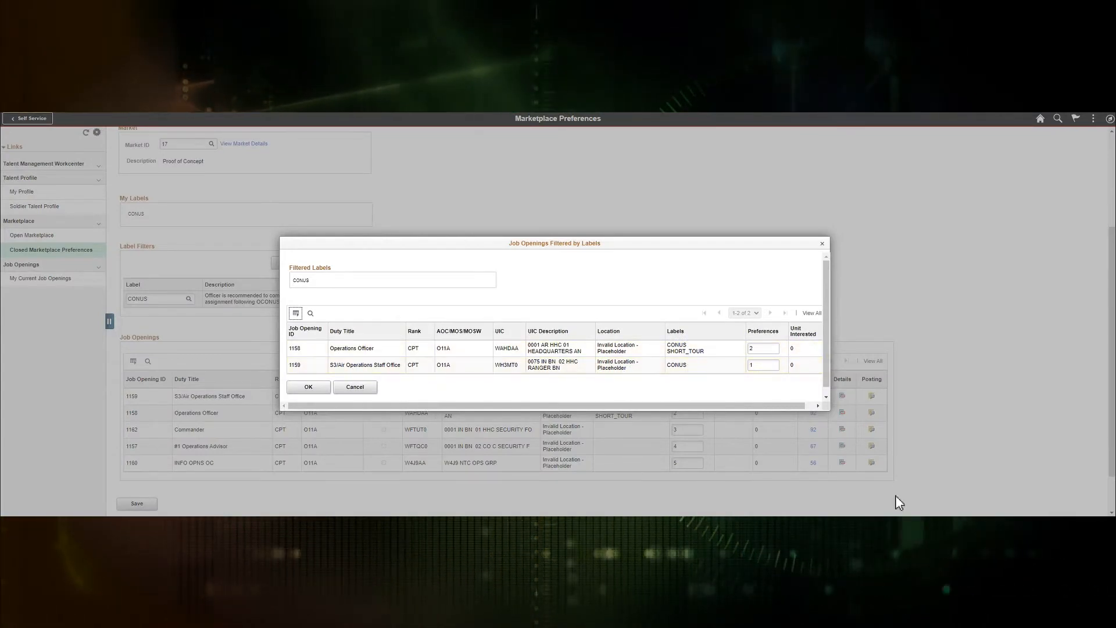
Step: Dismiss the CONUS-filtered list and save the preference rankings
{"action": "left_click", "coordinate": [356, 387]}
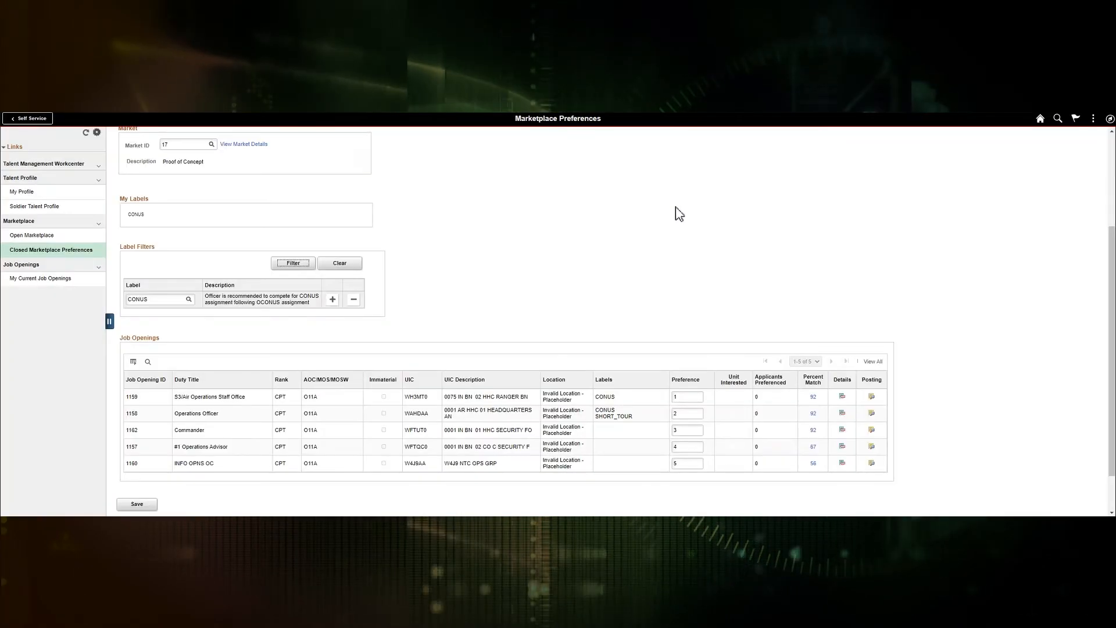
{"action": "left_click", "coordinate": [139, 504]}
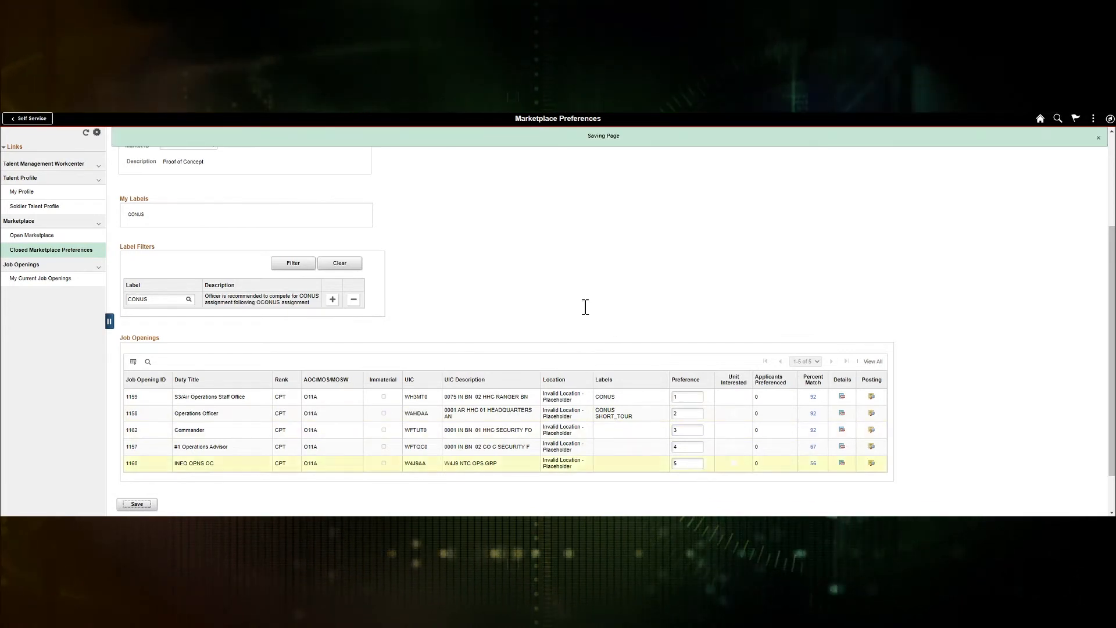
{"action": "scroll", "coordinate": [570, 247], "scroll_direction": "up", "scroll_amount": 5}
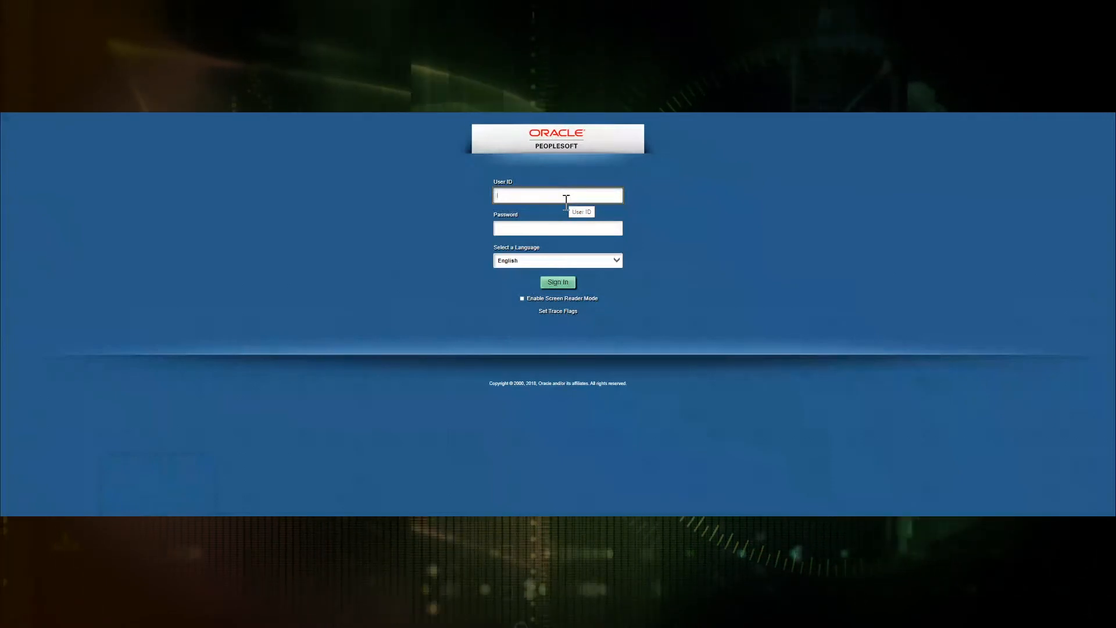
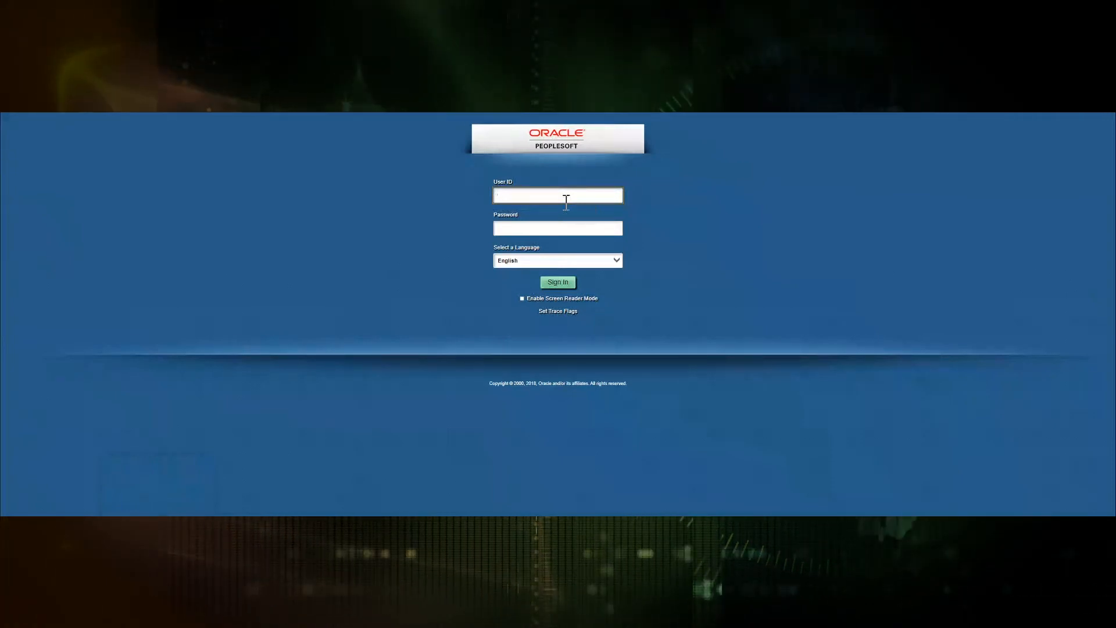
Step: Sign in with the other account's user ID and password, then open the role list
{"action": "key", "text": "Tab"}
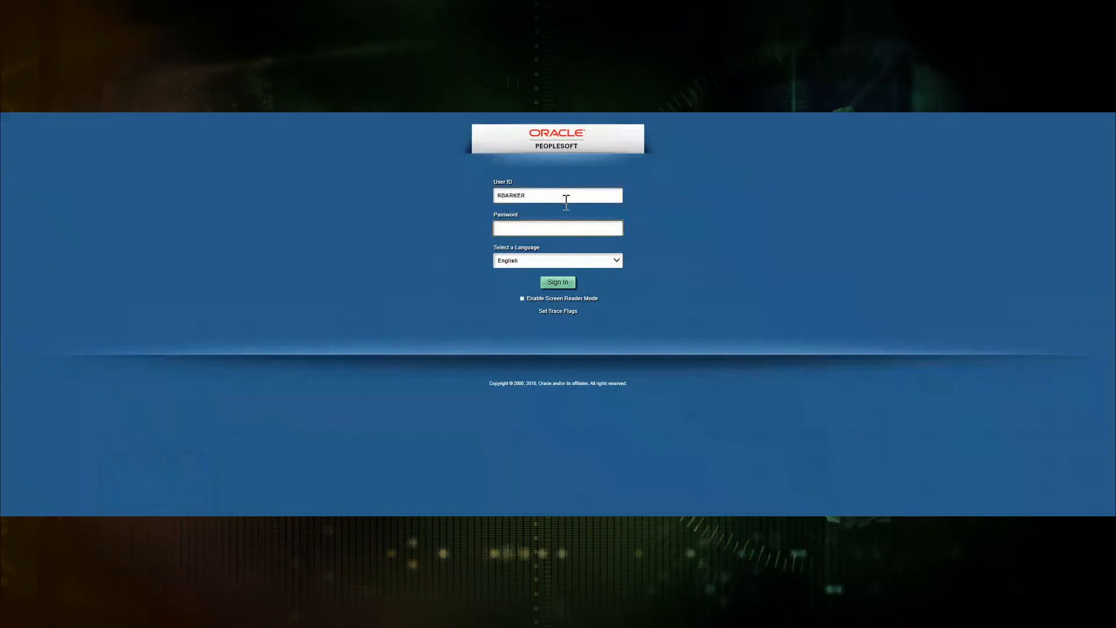
{"action": "type", "text": "••••••••••"}
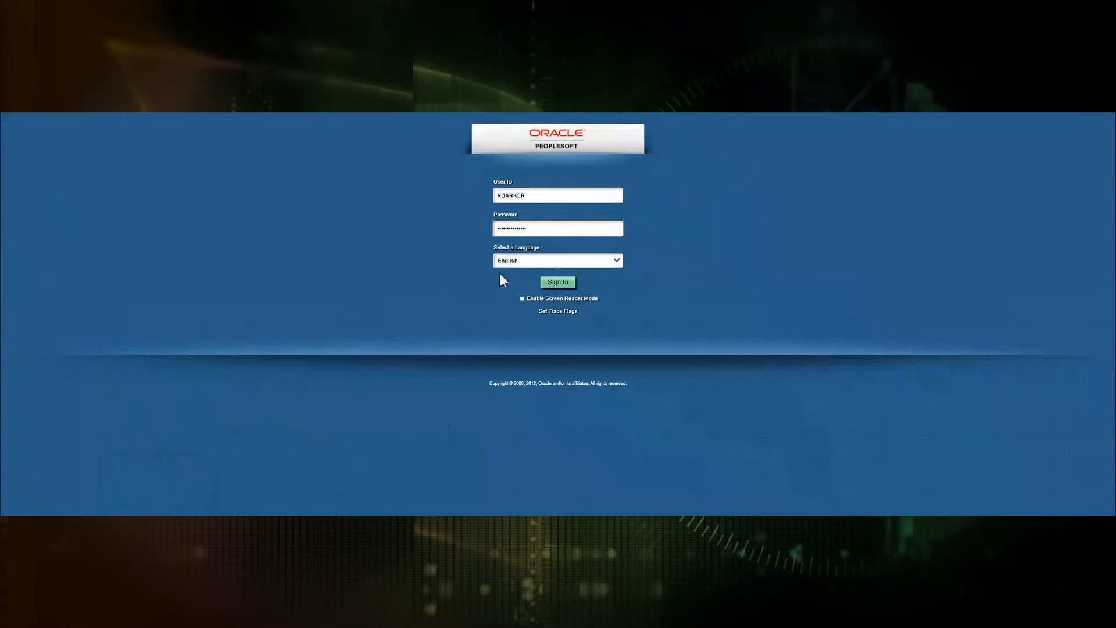
{"action": "key", "text": "Return"}
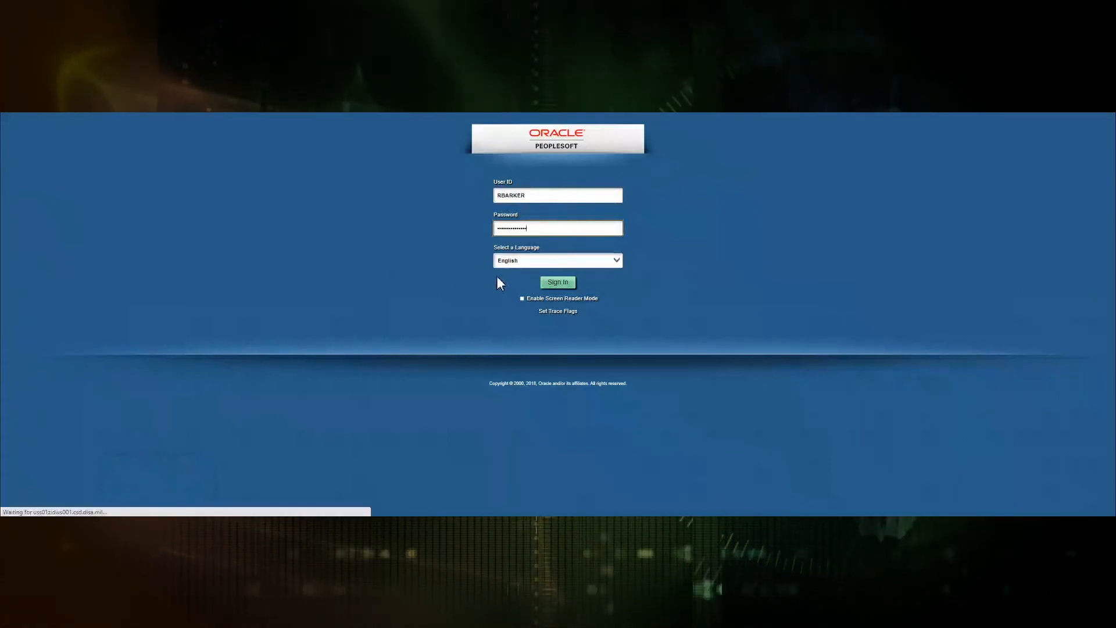
{"action": "left_click", "coordinate": [559, 119]}
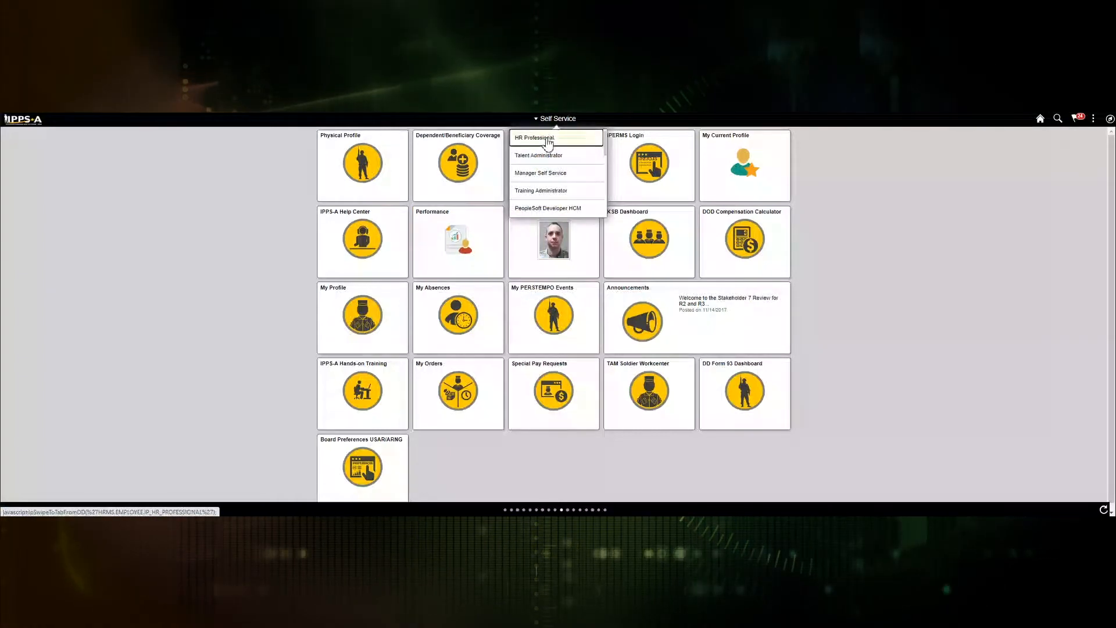
Step: Switch to HR Professional and open Marketplace Unit Preferences in the TAM Unit Workcenter
{"action": "left_click", "coordinate": [548, 139]}
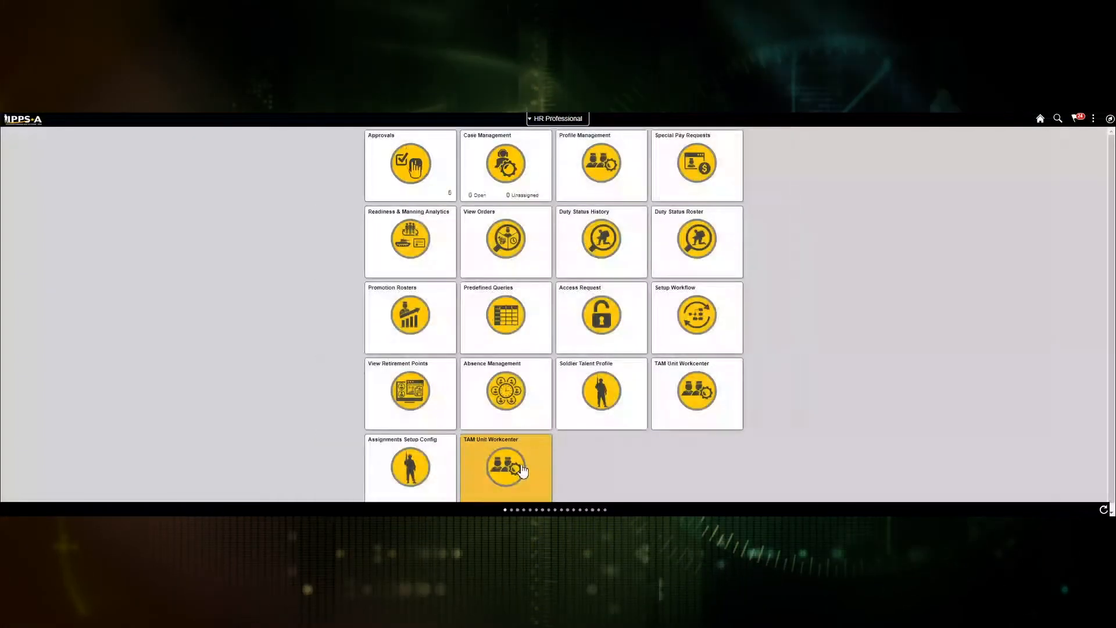
{"action": "left_click", "coordinate": [522, 470]}
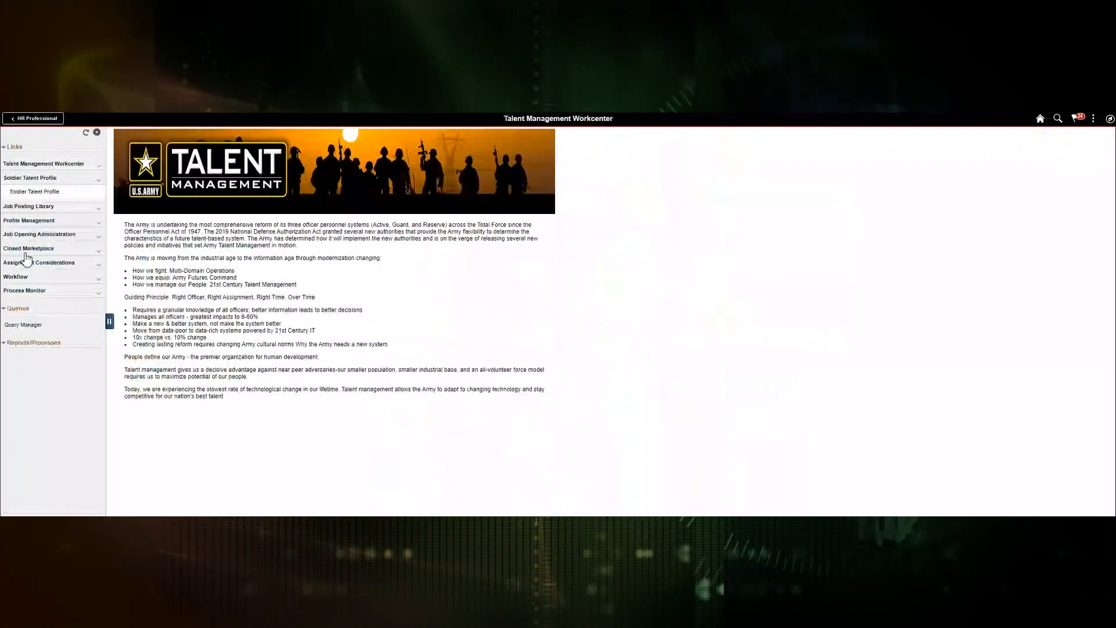
{"action": "left_click", "coordinate": [26, 250]}
{"action": "left_click", "coordinate": [33, 279]}
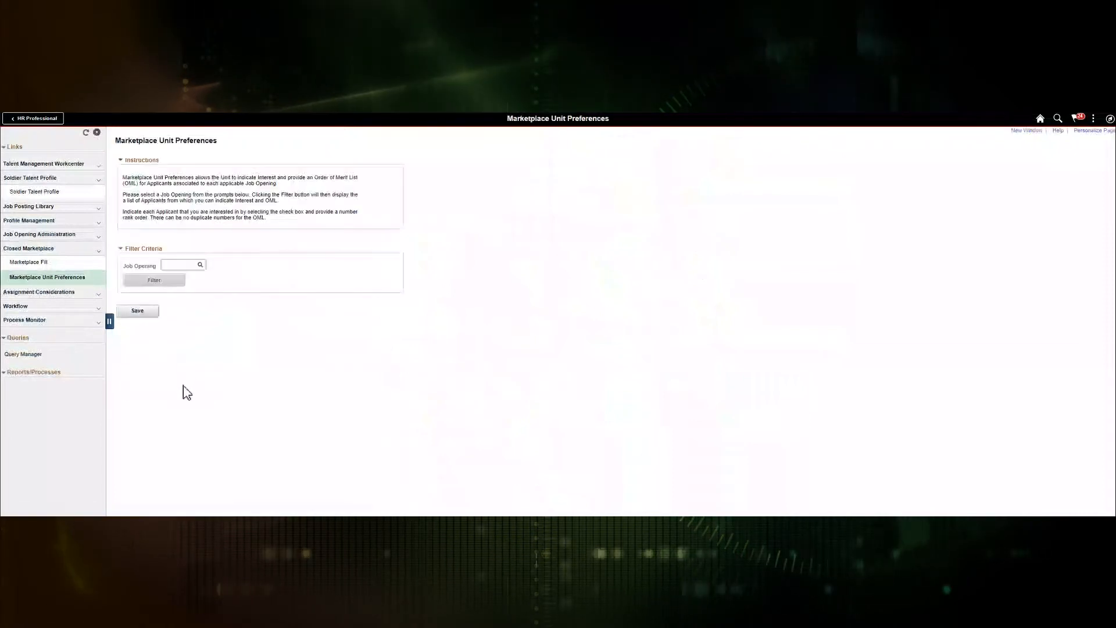
Step: Look up job opening 1159 and load its unit preferences
{"action": "left_click", "coordinate": [162, 282]}
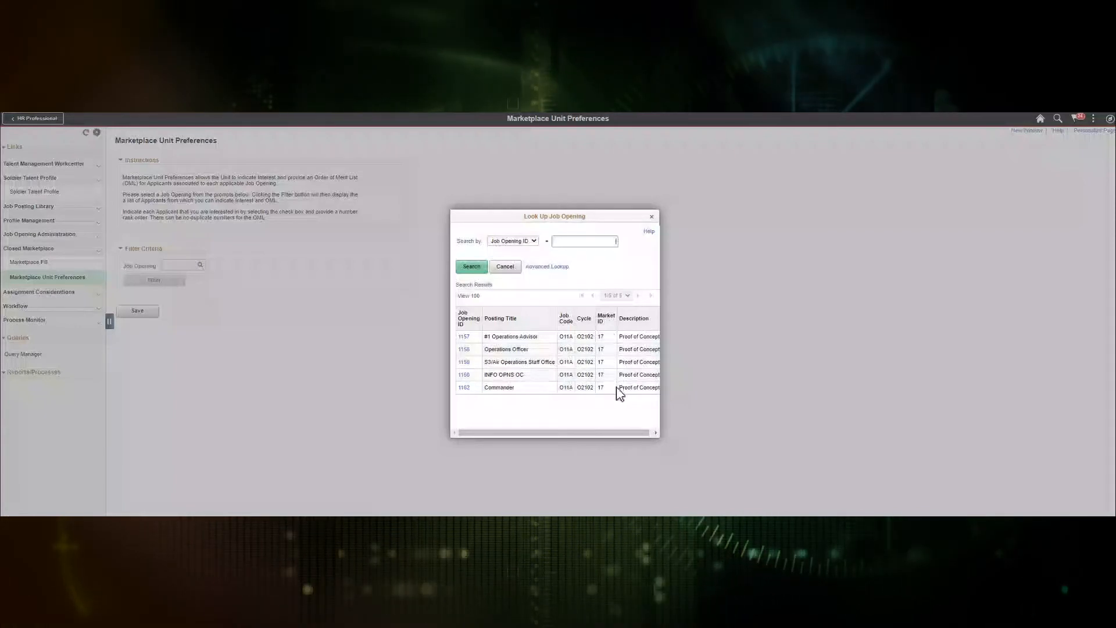
{"action": "left_click", "coordinate": [464, 363]}
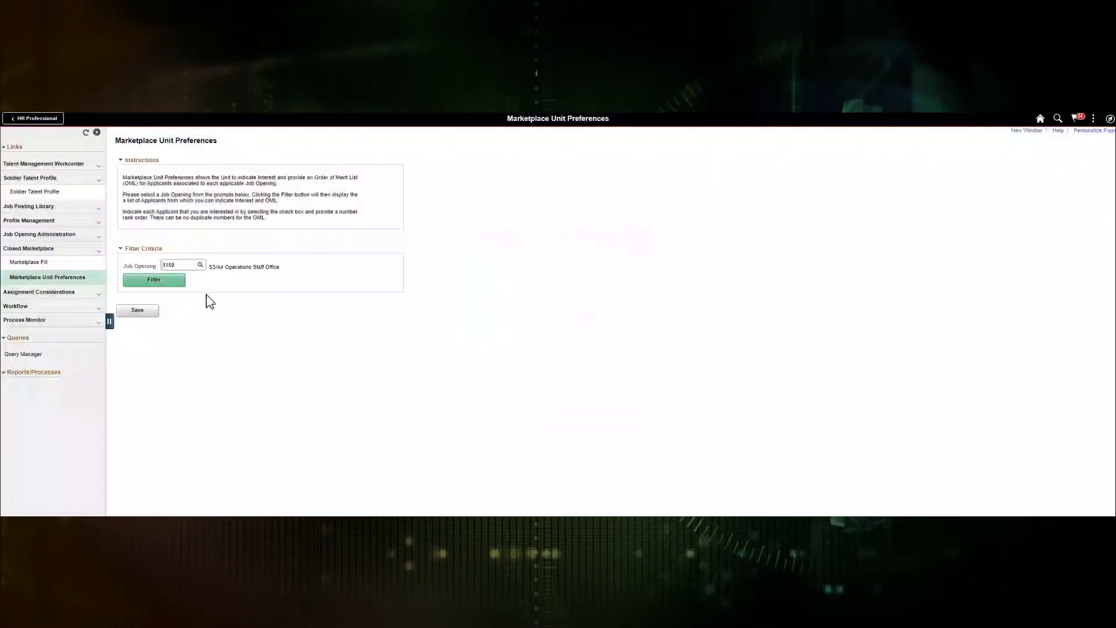
{"action": "left_click", "coordinate": [160, 282]}
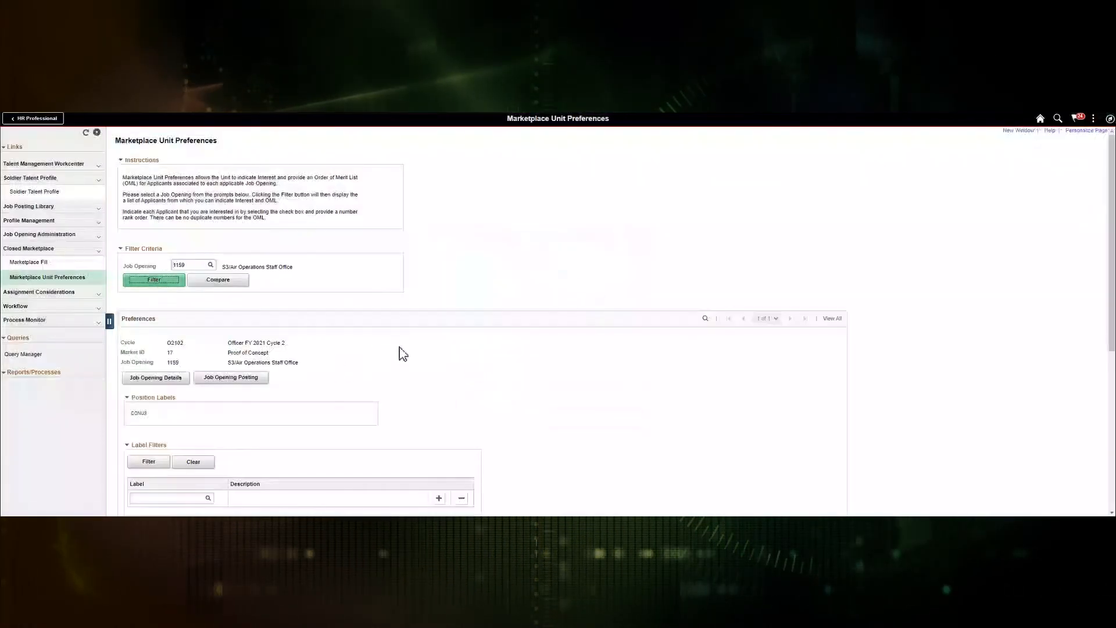
{"action": "scroll", "coordinate": [403, 354], "scroll_direction": "down", "scroll_amount": 1}
{"action": "scroll", "coordinate": [361, 366], "scroll_direction": "down", "scroll_amount": 3}
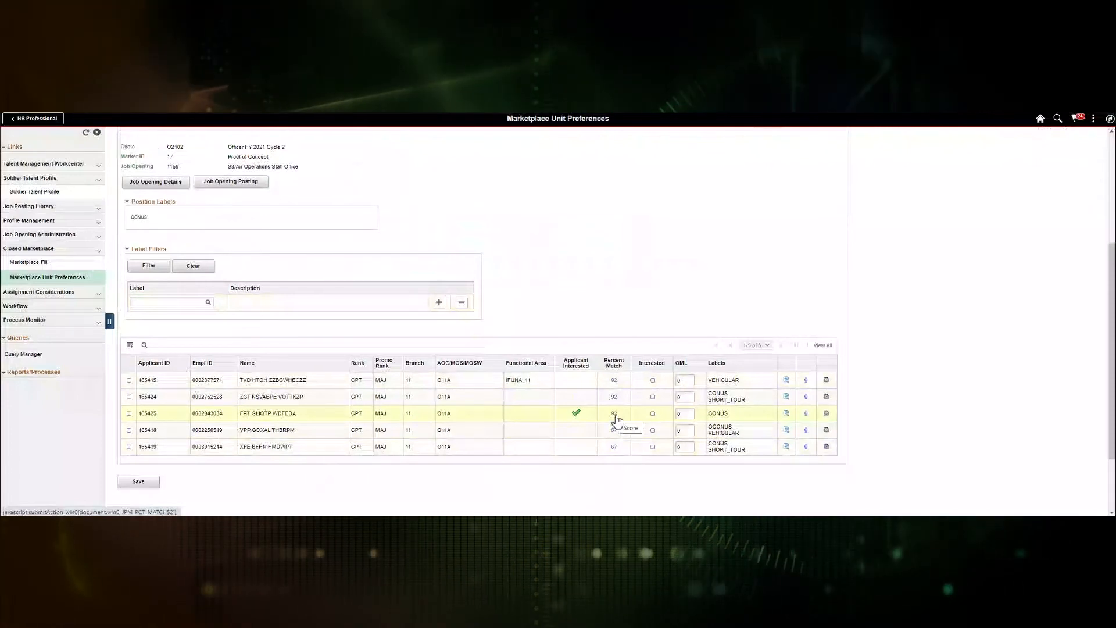
{"action": "left_click", "coordinate": [615, 414]}
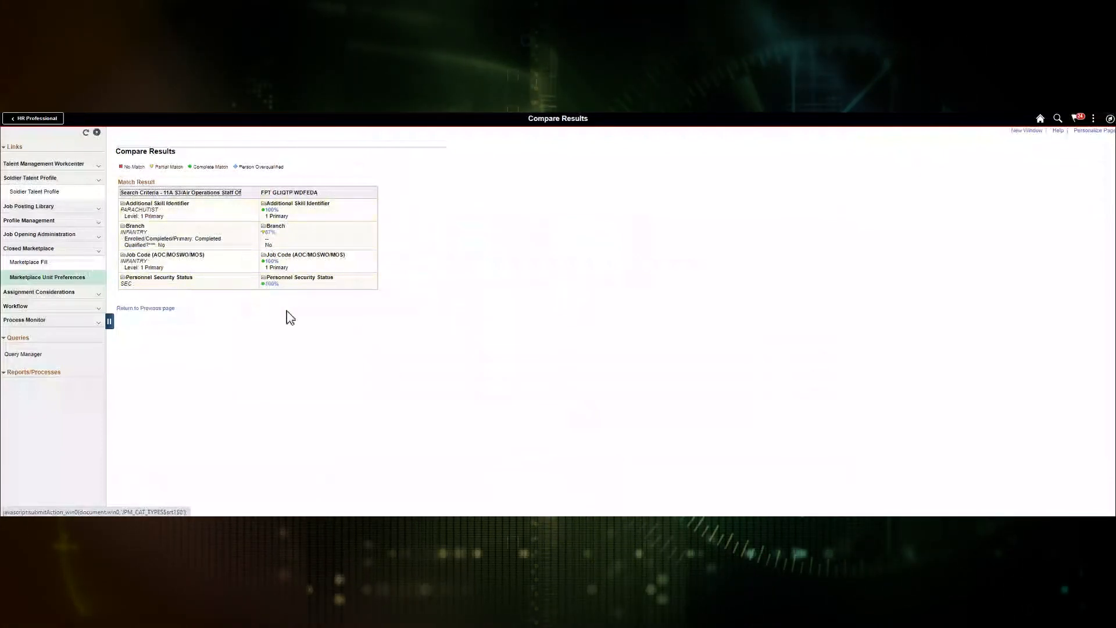
{"action": "left_click", "coordinate": [150, 314]}
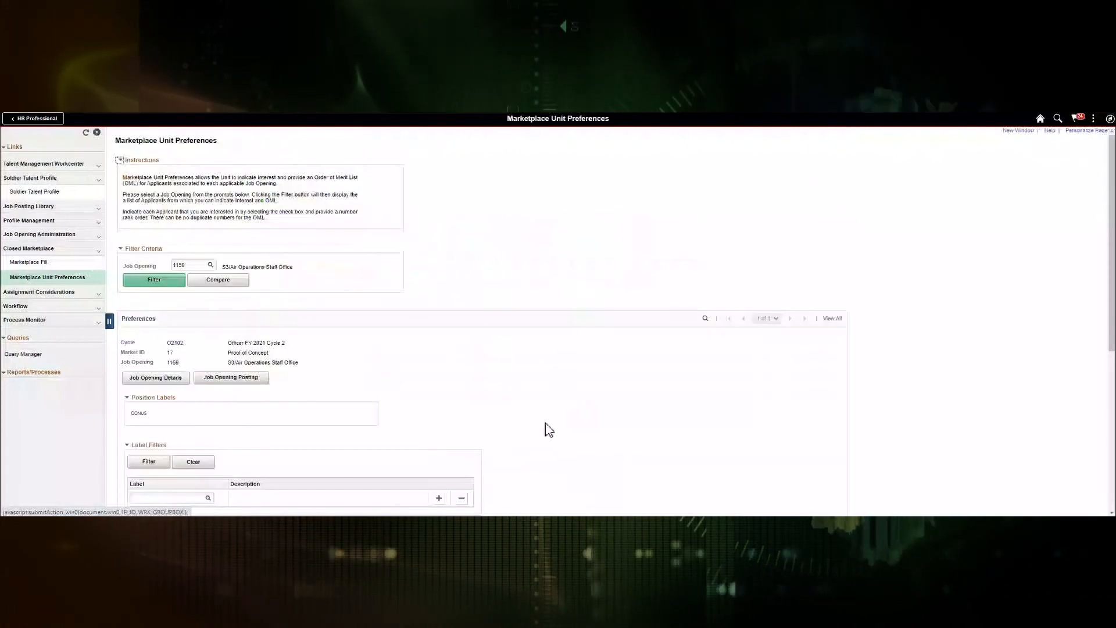
Step: Give the five applicants OML ranks 1 through 5 so each is marked Interested
{"action": "scroll", "coordinate": [546, 428], "scroll_direction": "down", "scroll_amount": 3}
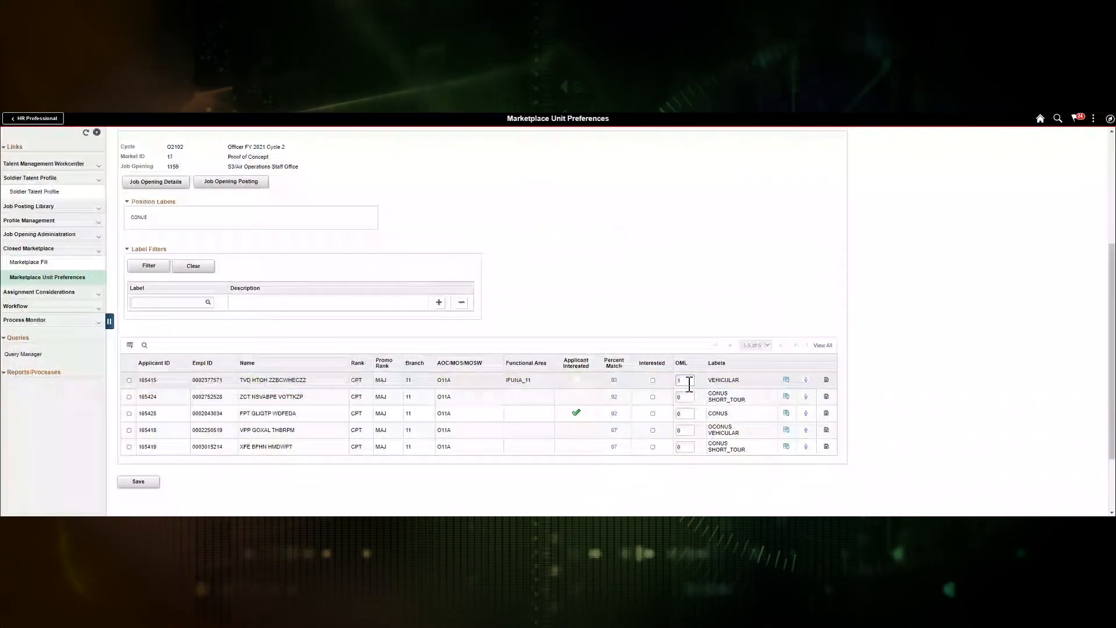
{"action": "type", "text": "1"}
{"action": "key", "text": "Tab"}
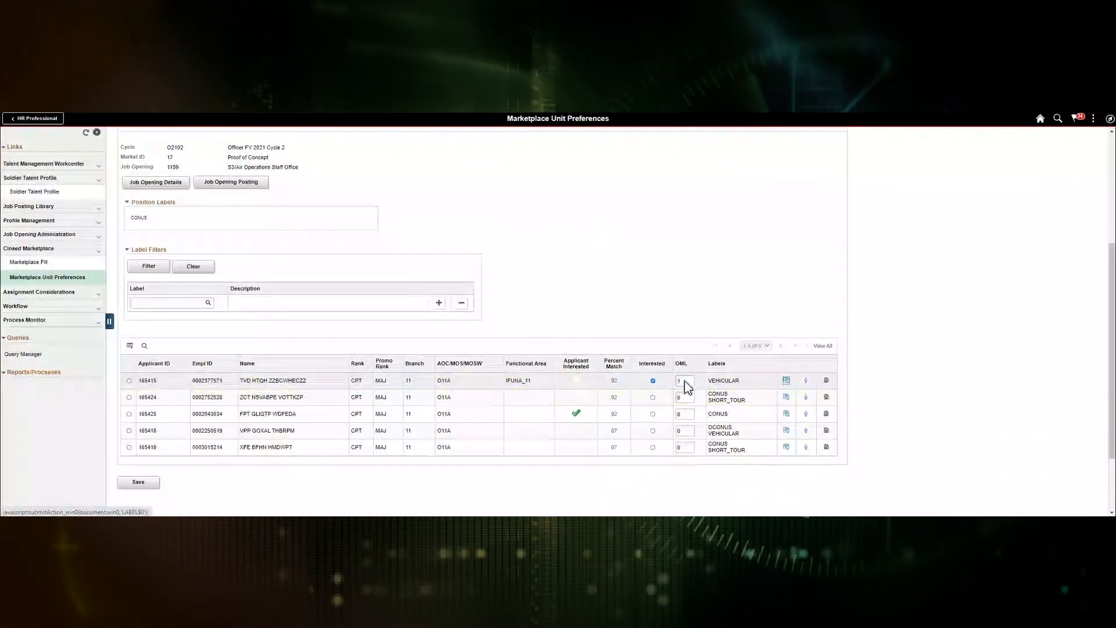
{"action": "double_click", "coordinate": [682, 397]}
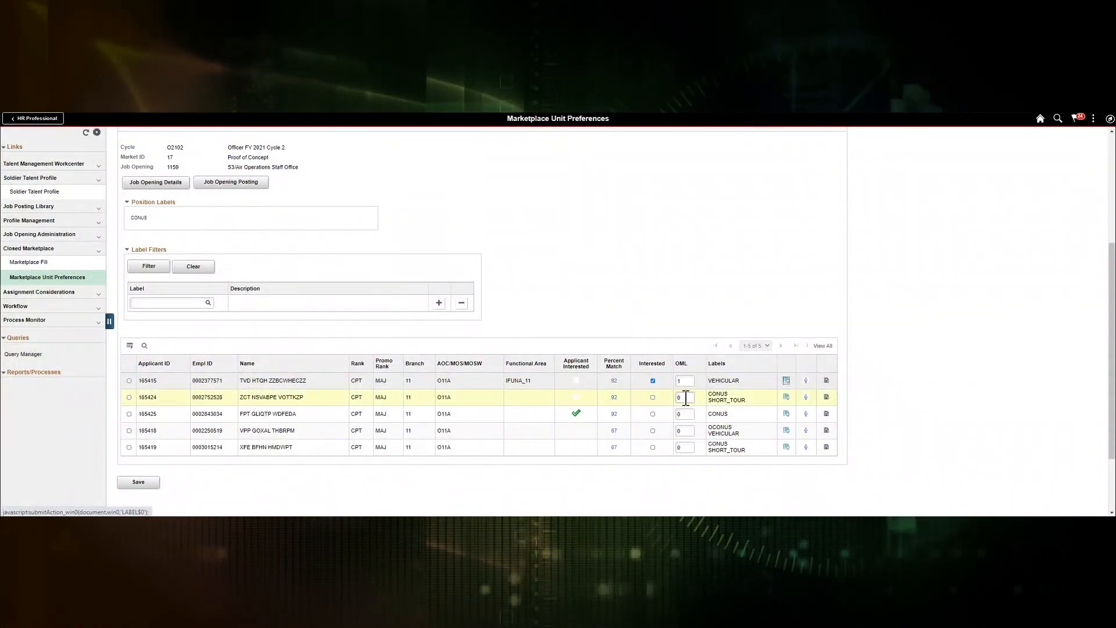
{"action": "type", "text": "2"}
{"action": "key", "text": "Tab"}
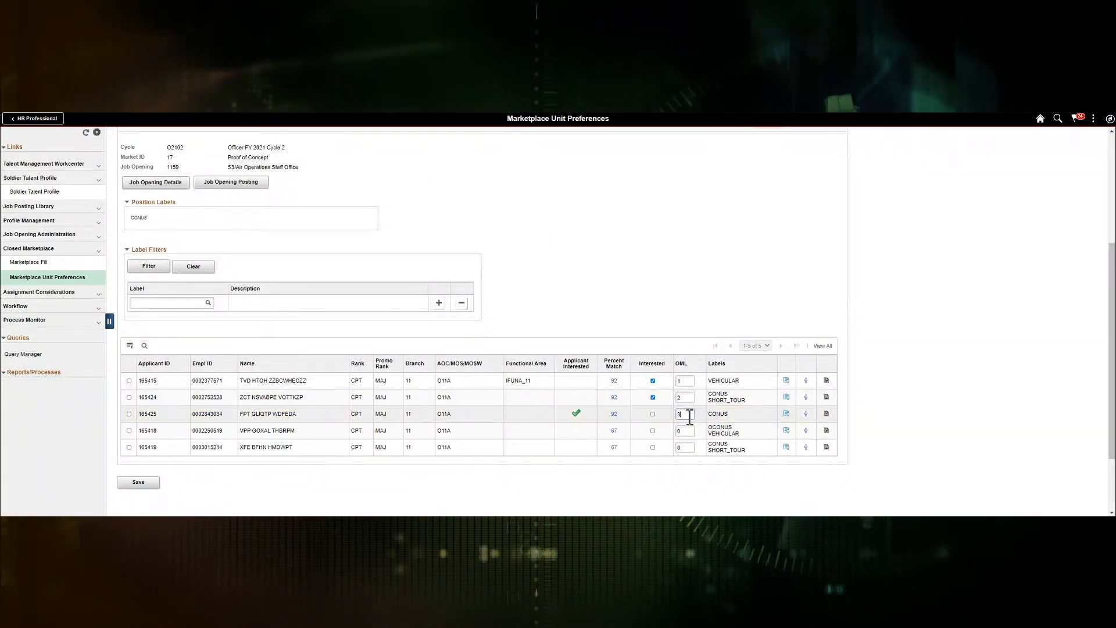
{"action": "left_click", "coordinate": [688, 433]}
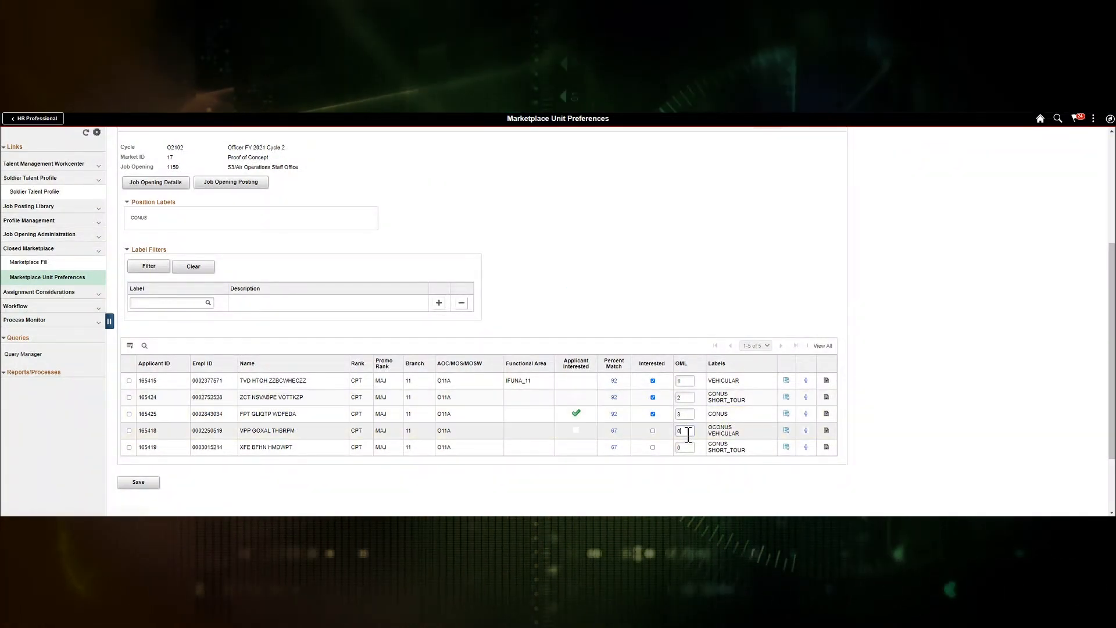
{"action": "left_click", "coordinate": [680, 450]}
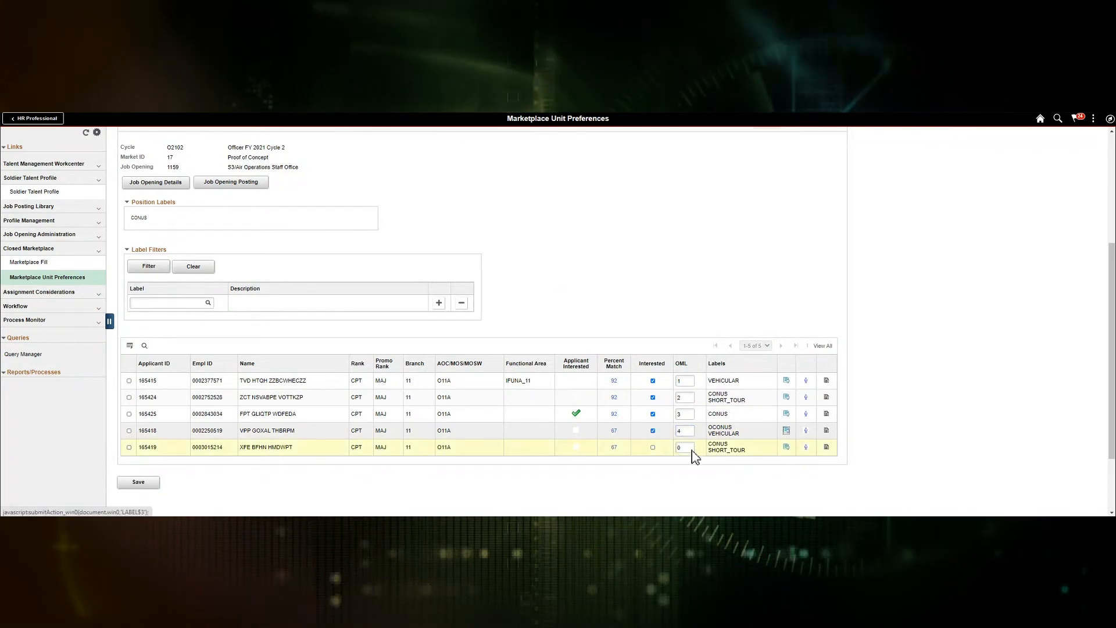
{"action": "type", "text": "5"}
{"action": "key", "text": "Tab"}
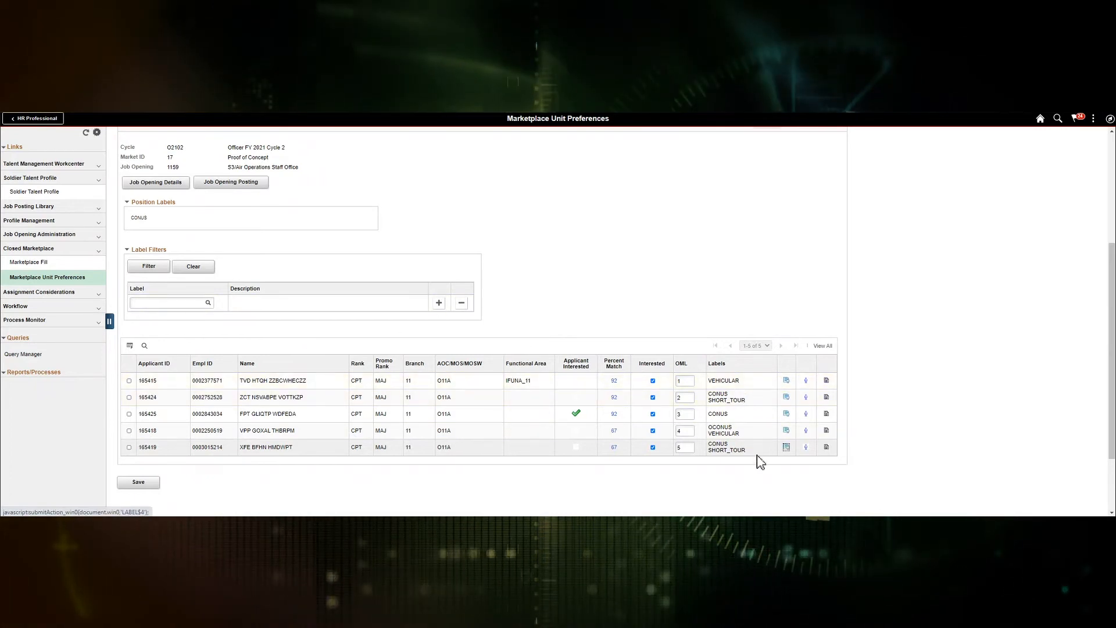
{"action": "left_click", "coordinate": [790, 386]}
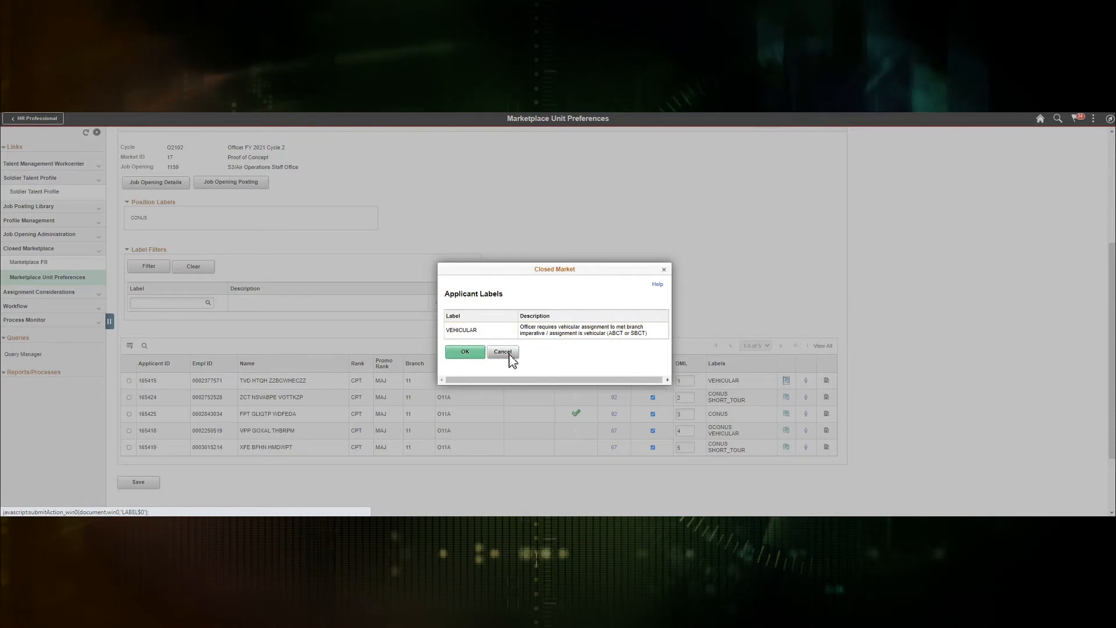
{"action": "left_click", "coordinate": [504, 353]}
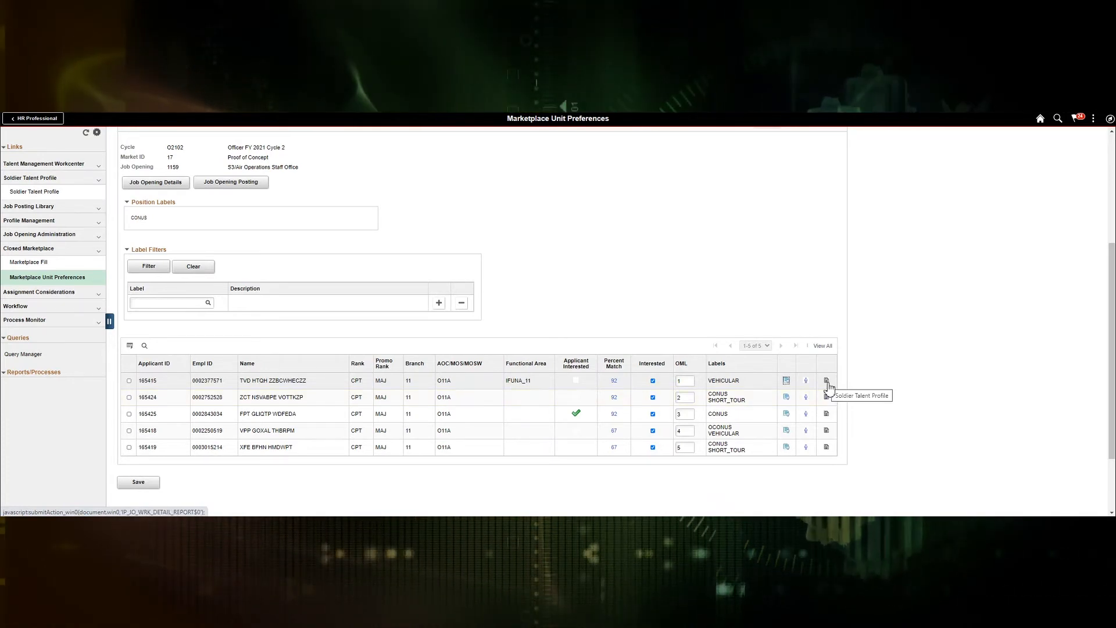
{"action": "left_click", "coordinate": [827, 415]}
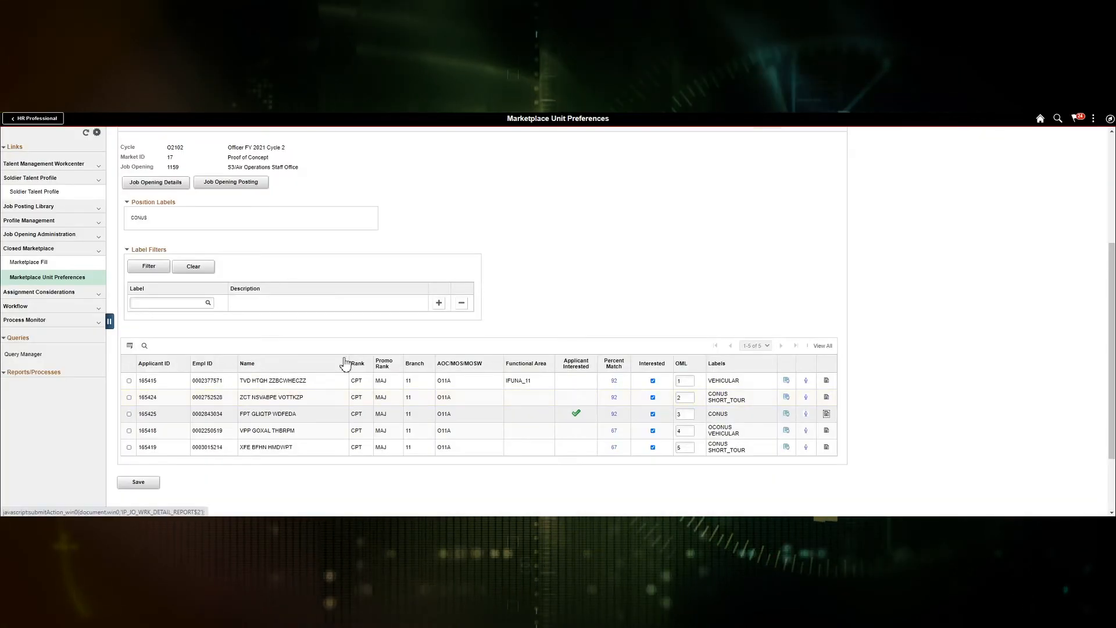
{"action": "scroll", "coordinate": [244, 279], "scroll_direction": "down", "scroll_amount": 1}
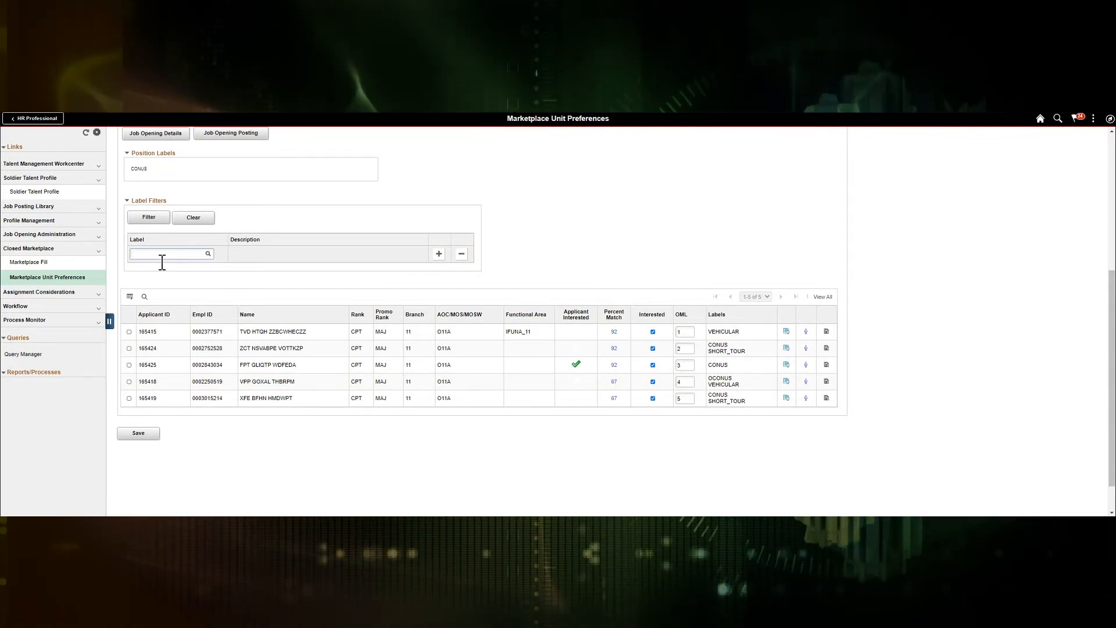
{"action": "type", "text": "consu"}
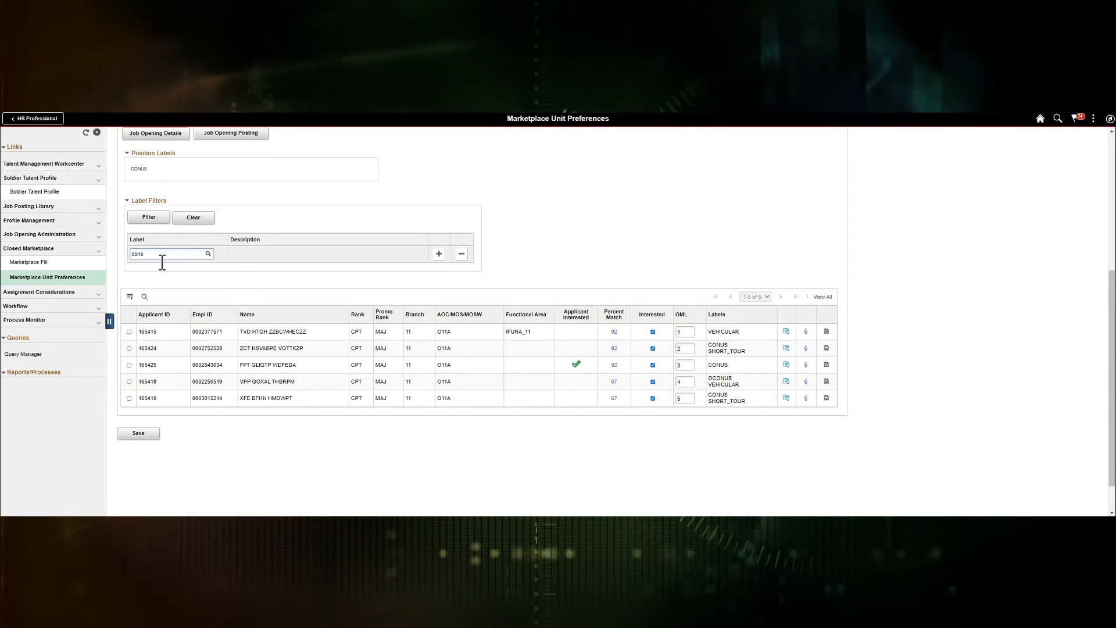
Step: Apply the CONUS label filter, review the three CONUS applicants, and close the list
{"action": "key", "text": "Tab"}
{"action": "left_click", "coordinate": [150, 220]}
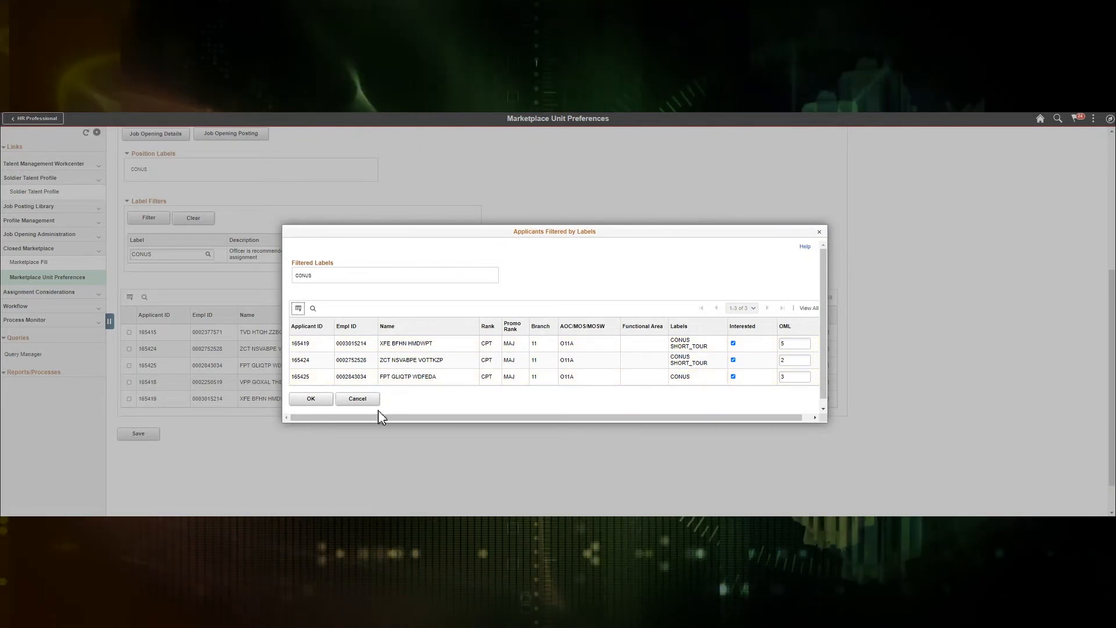
{"action": "left_click", "coordinate": [366, 400]}
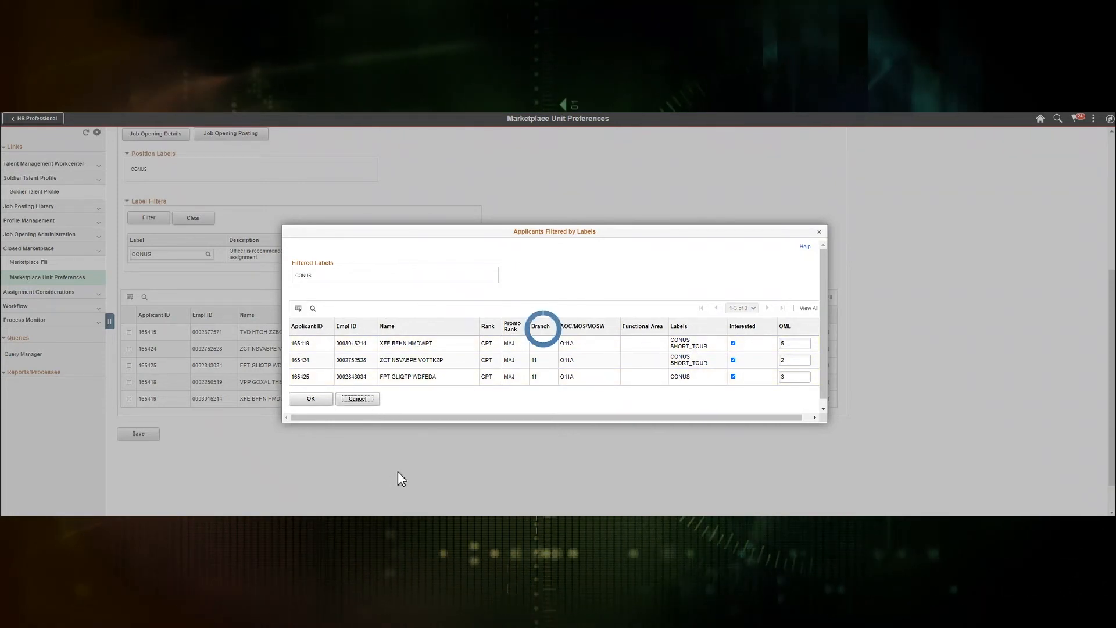
{"action": "scroll", "coordinate": [430, 334], "scroll_direction": "down", "scroll_amount": 1}
{"action": "scroll", "coordinate": [424, 320], "scroll_direction": "up", "scroll_amount": 2}
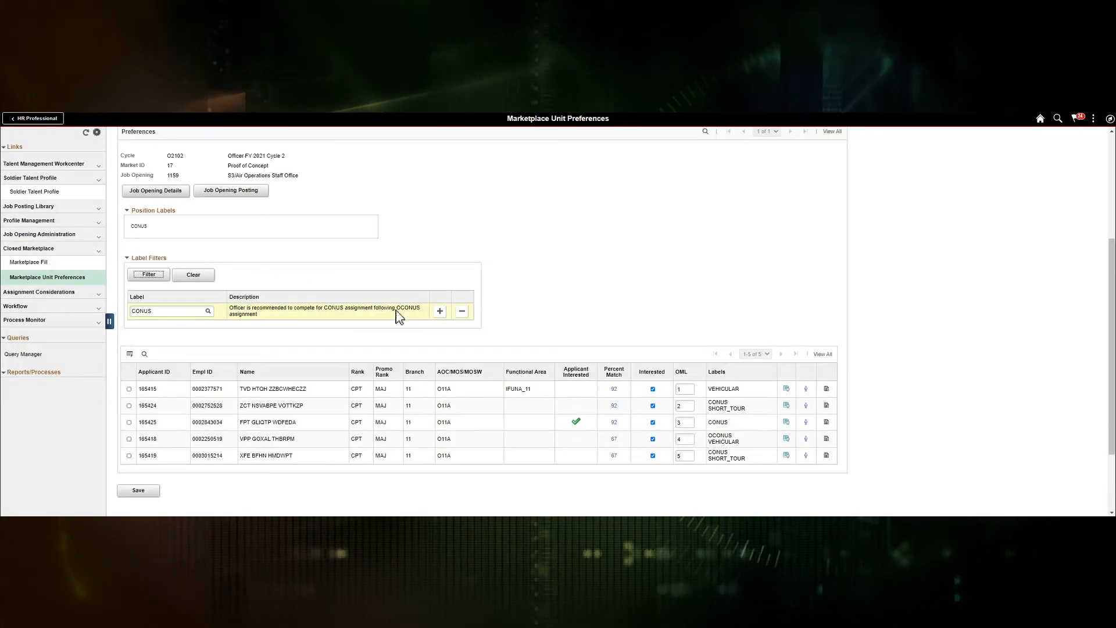
{"action": "left_click", "coordinate": [164, 193]}
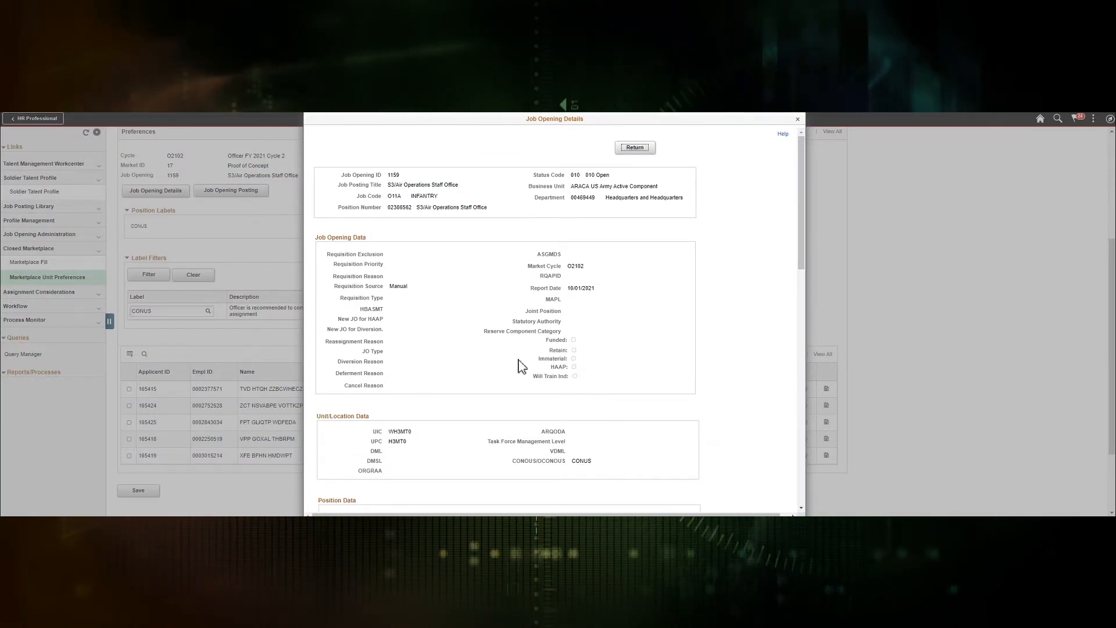
{"action": "left_click", "coordinate": [798, 118]}
{"action": "left_click", "coordinate": [256, 192]}
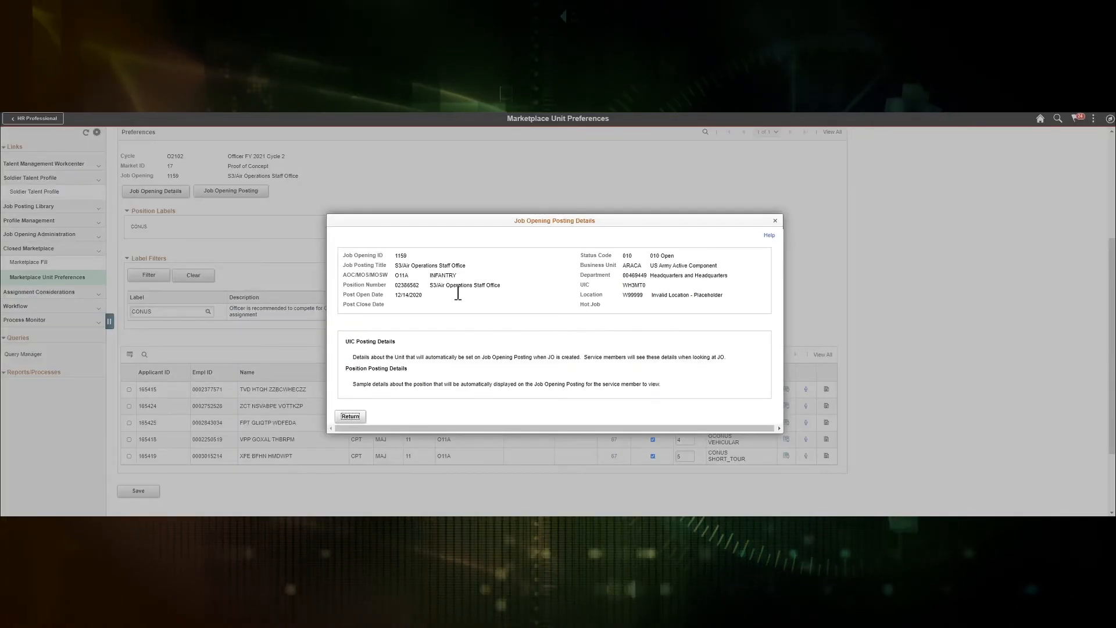
{"action": "left_click", "coordinate": [774, 221]}
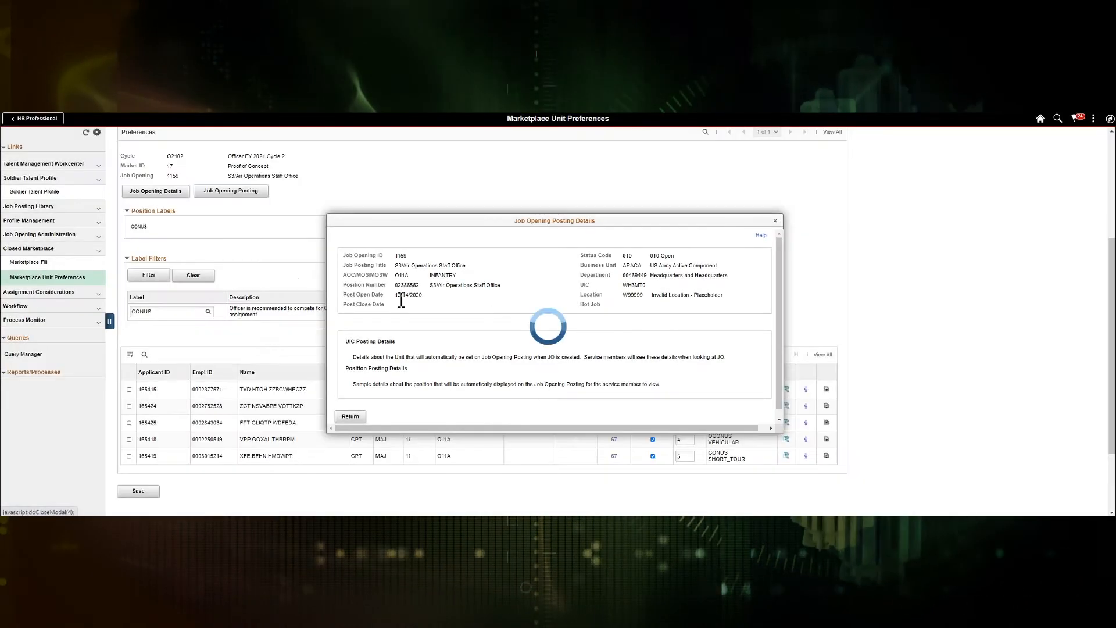
{"action": "scroll", "coordinate": [274, 274], "scroll_direction": "up", "scroll_amount": 1}
{"action": "scroll", "coordinate": [278, 274], "scroll_direction": "up", "scroll_amount": 1}
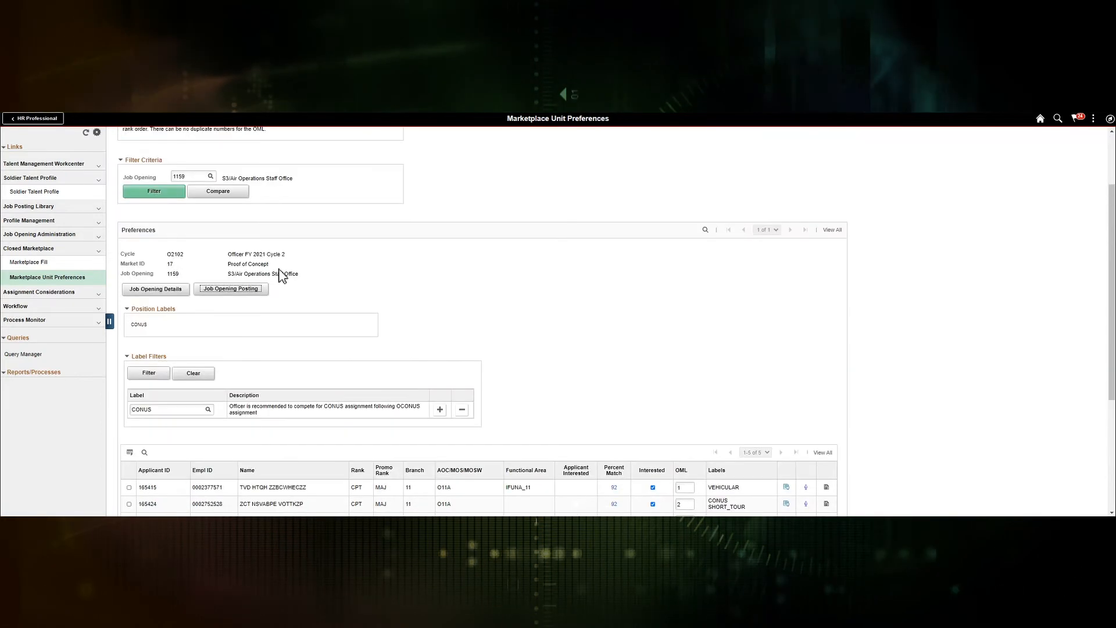
{"action": "scroll", "coordinate": [299, 277], "scroll_direction": "down", "scroll_amount": 1}
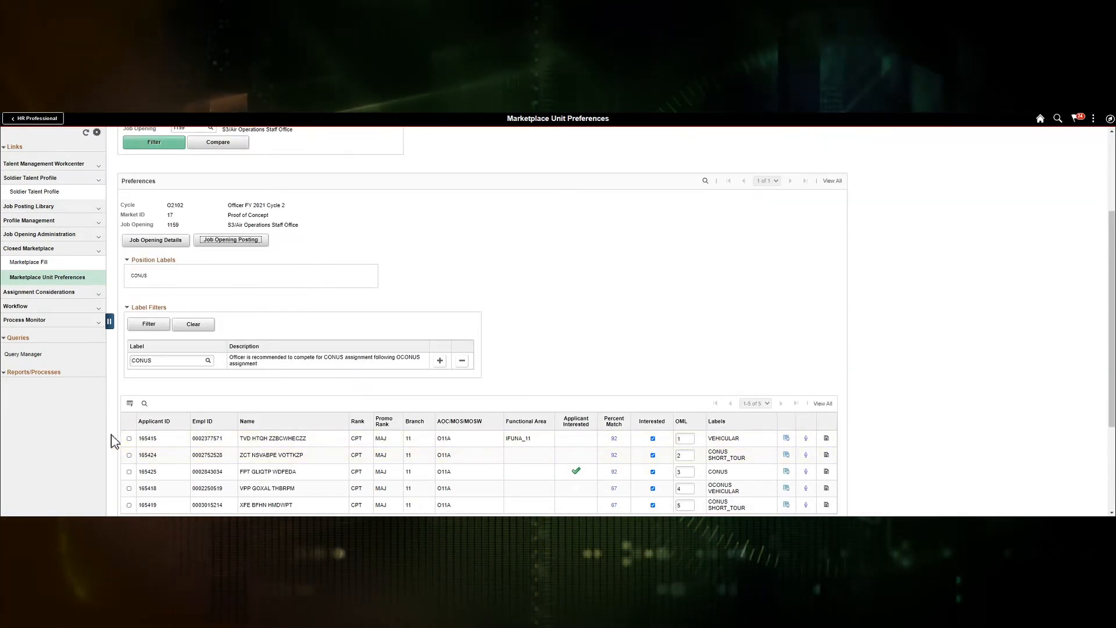
{"action": "left_click", "coordinate": [130, 456]}
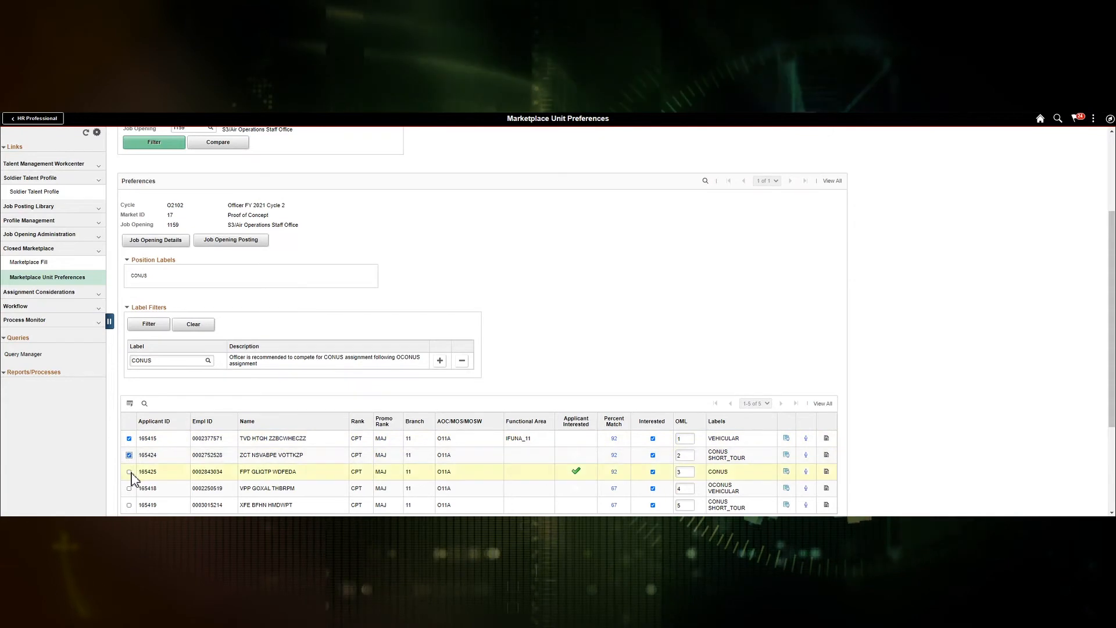
{"action": "left_click", "coordinate": [129, 472]}
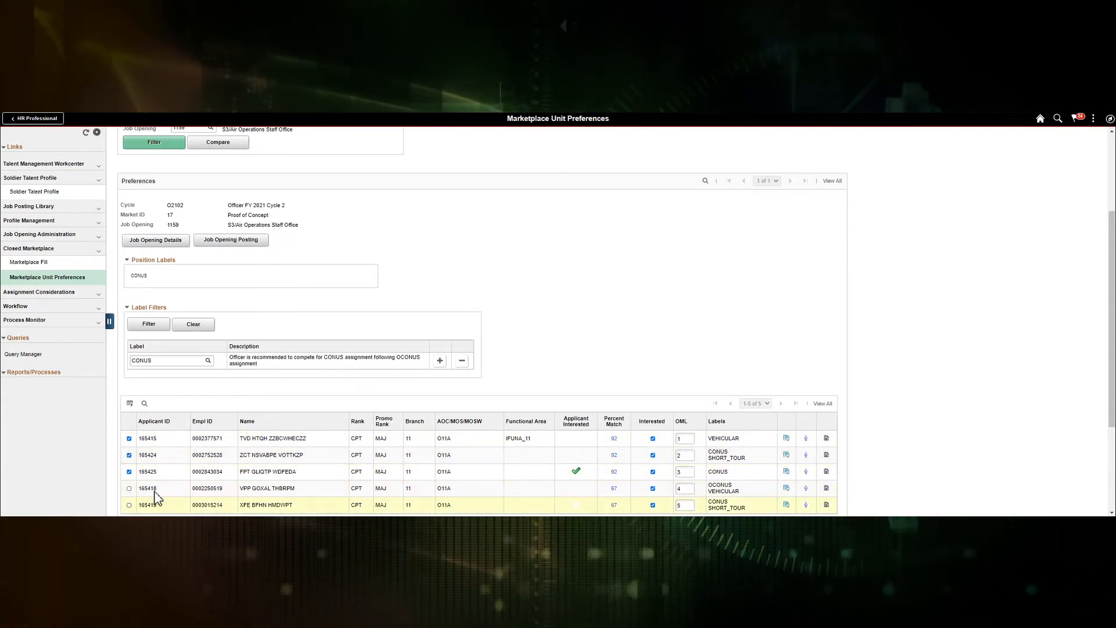
{"action": "scroll", "coordinate": [512, 266], "scroll_direction": "up", "scroll_amount": 1}
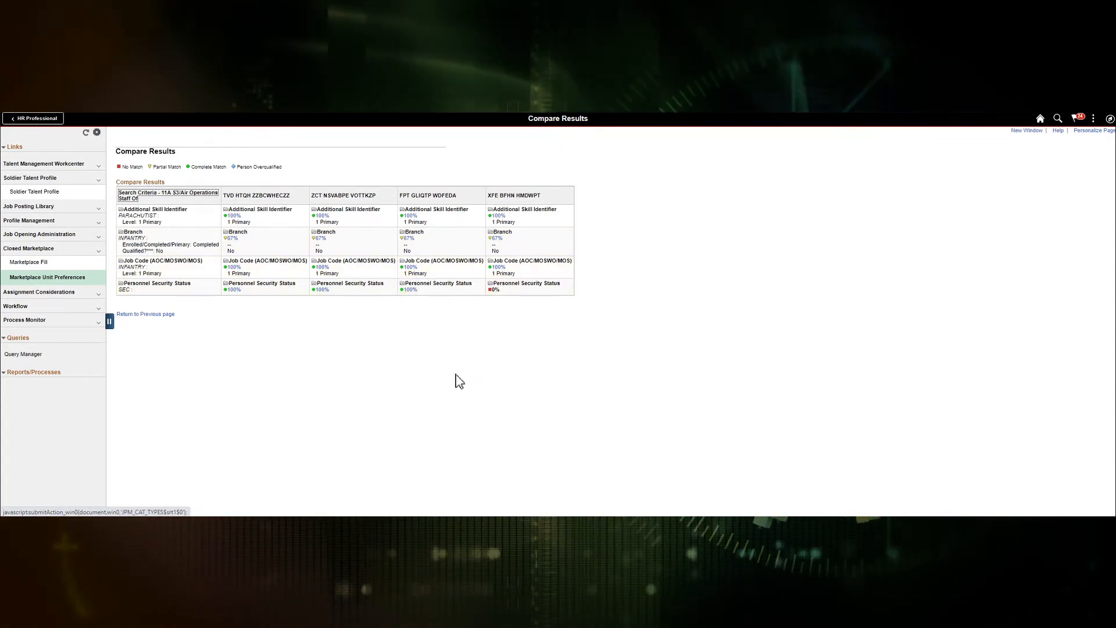
{"action": "left_click", "coordinate": [142, 317]}
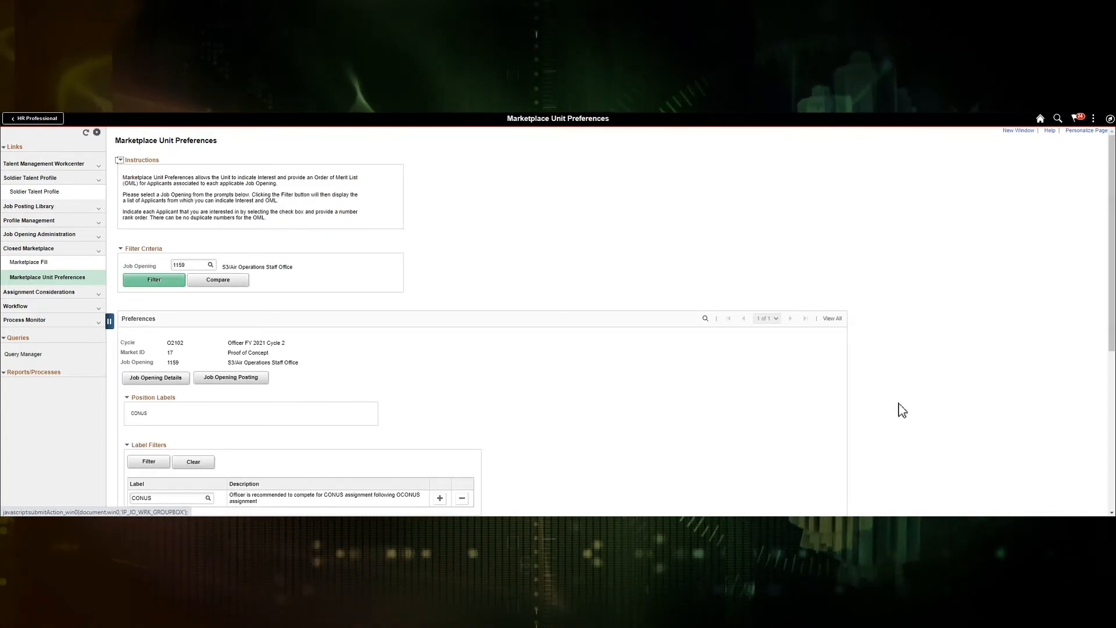
Step: Choose Sign Off from the Actions menu without saving the unit preference changes
{"action": "scroll", "coordinate": [902, 411], "scroll_direction": "down", "scroll_amount": 1}
{"action": "scroll", "coordinate": [912, 413], "scroll_direction": "down", "scroll_amount": 1}
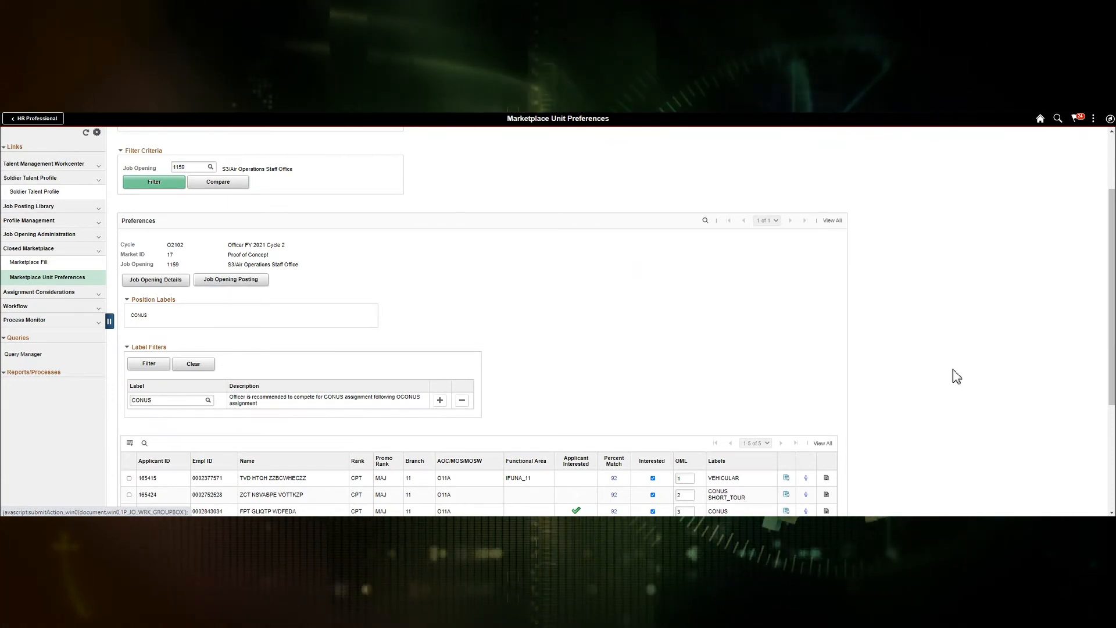
{"action": "scroll", "coordinate": [953, 371], "scroll_direction": "down", "scroll_amount": 3}
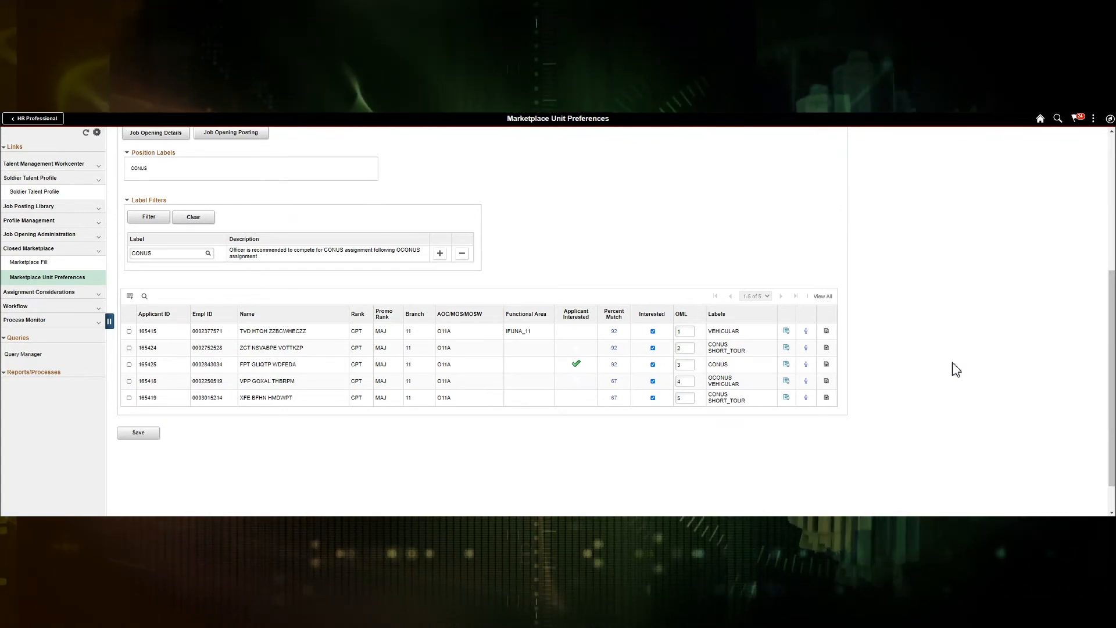
{"action": "left_click", "coordinate": [1094, 118]}
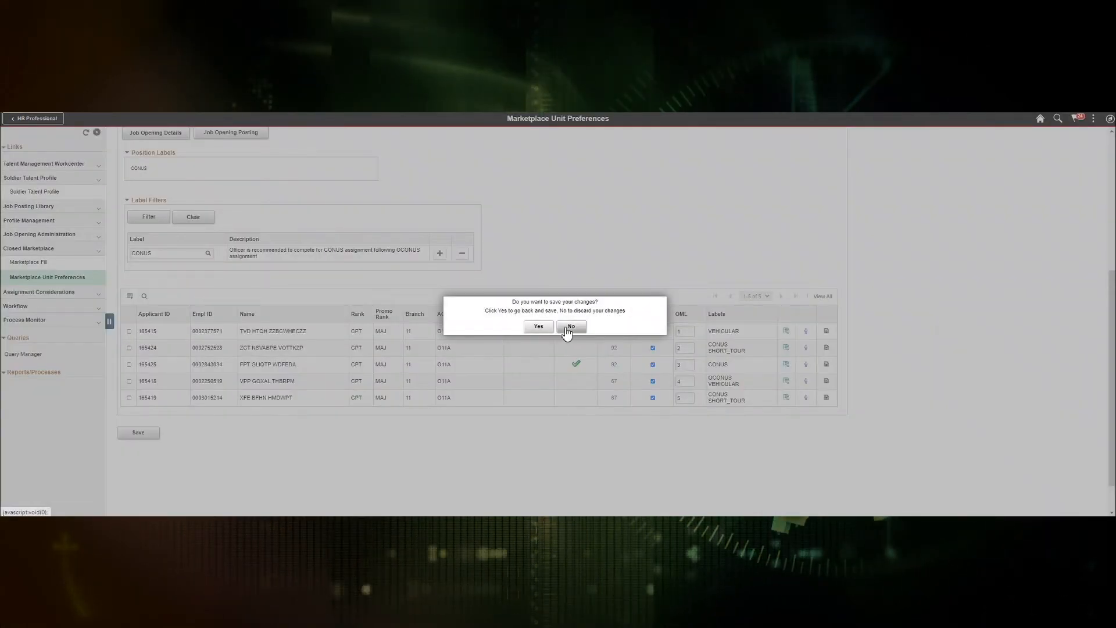
{"action": "left_click", "coordinate": [565, 327]}
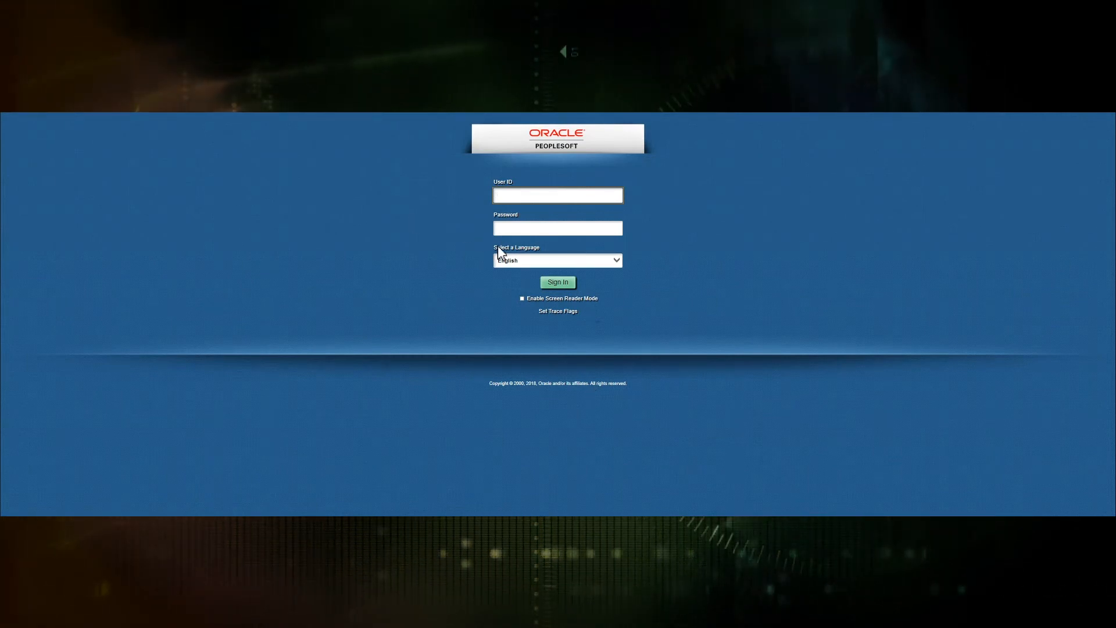
Step: Sign in to IPPS-A with the administrator's user ID and password
{"action": "key", "text": "Tab"}
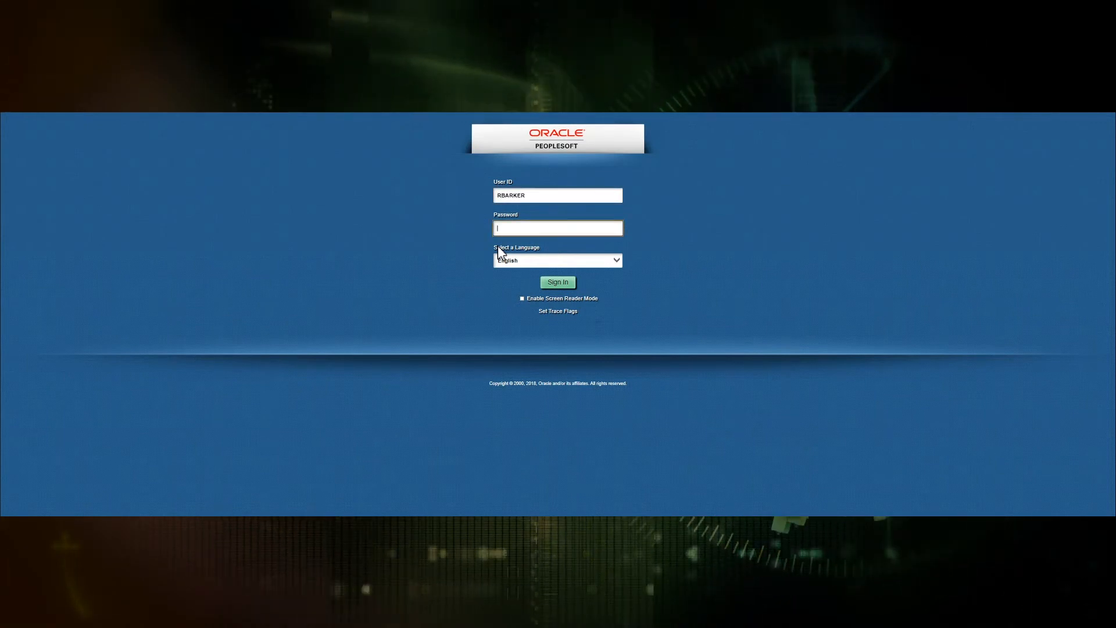
{"action": "type", "text": "•••••••••••••"}
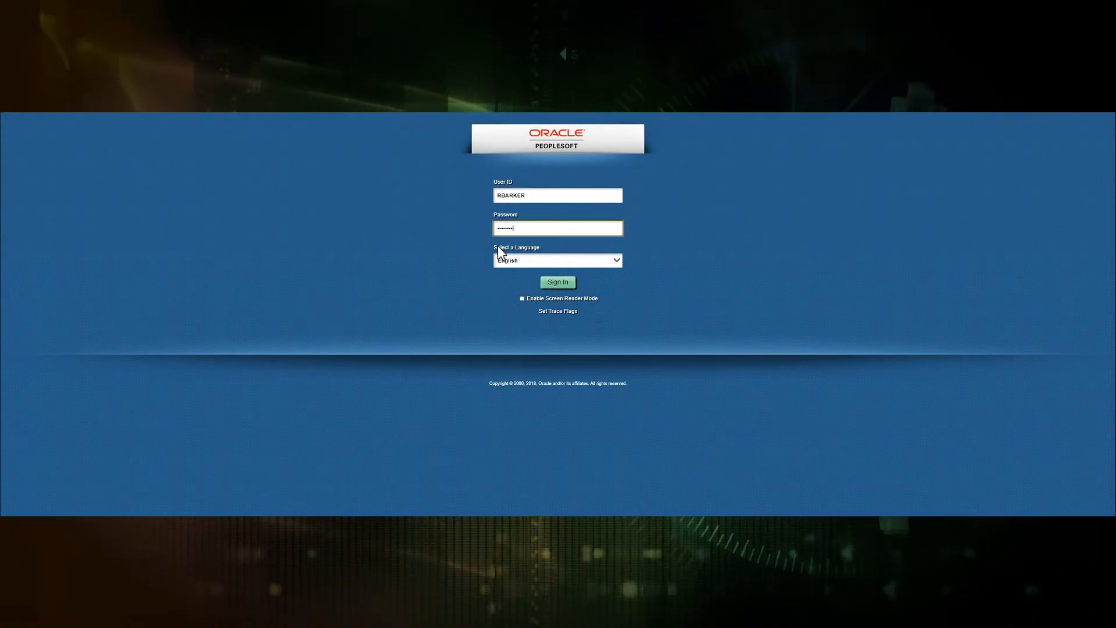
{"action": "type", "text": "••"}
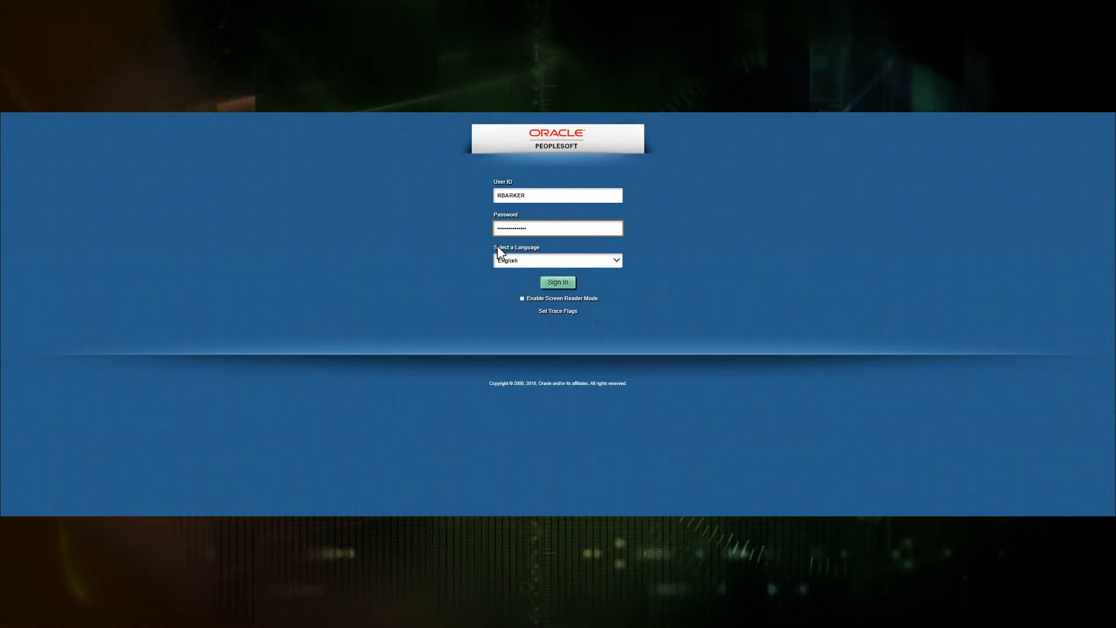
{"action": "key", "text": "Return"}
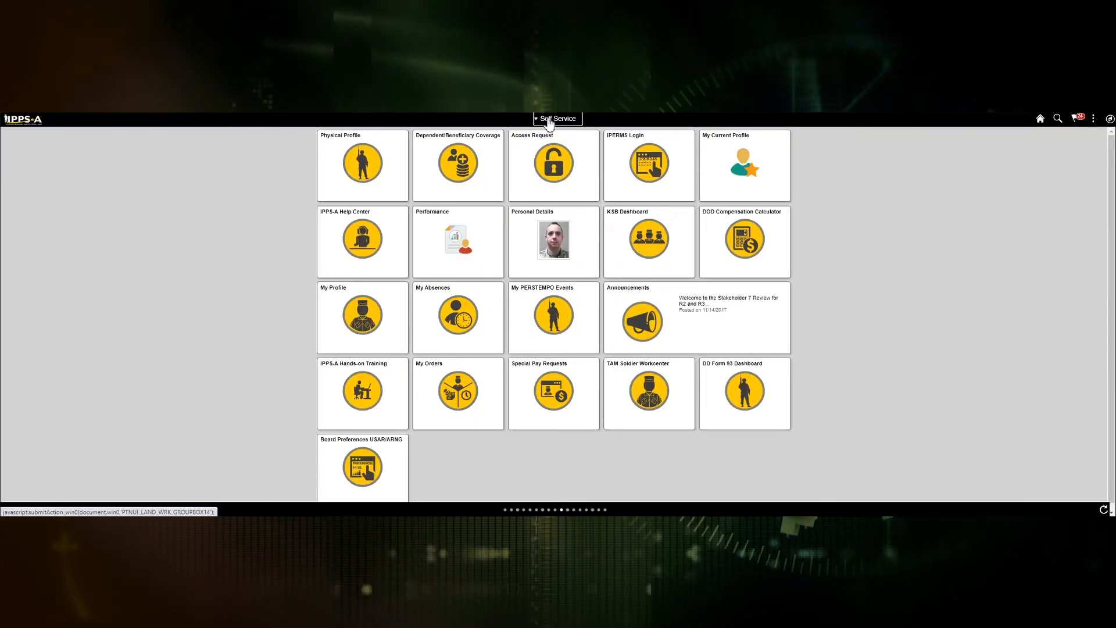
Step: Switch to the Talent Administrator homepage and search Marketplace Configuration for Market ID 16
{"action": "left_click", "coordinate": [549, 120]}
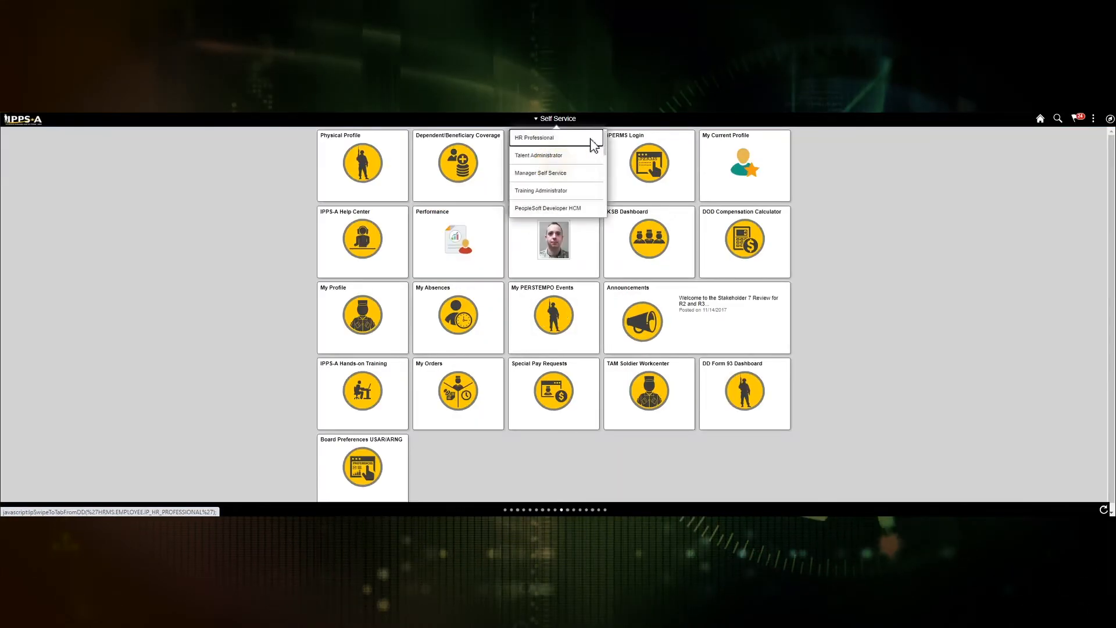
{"action": "left_click", "coordinate": [548, 157]}
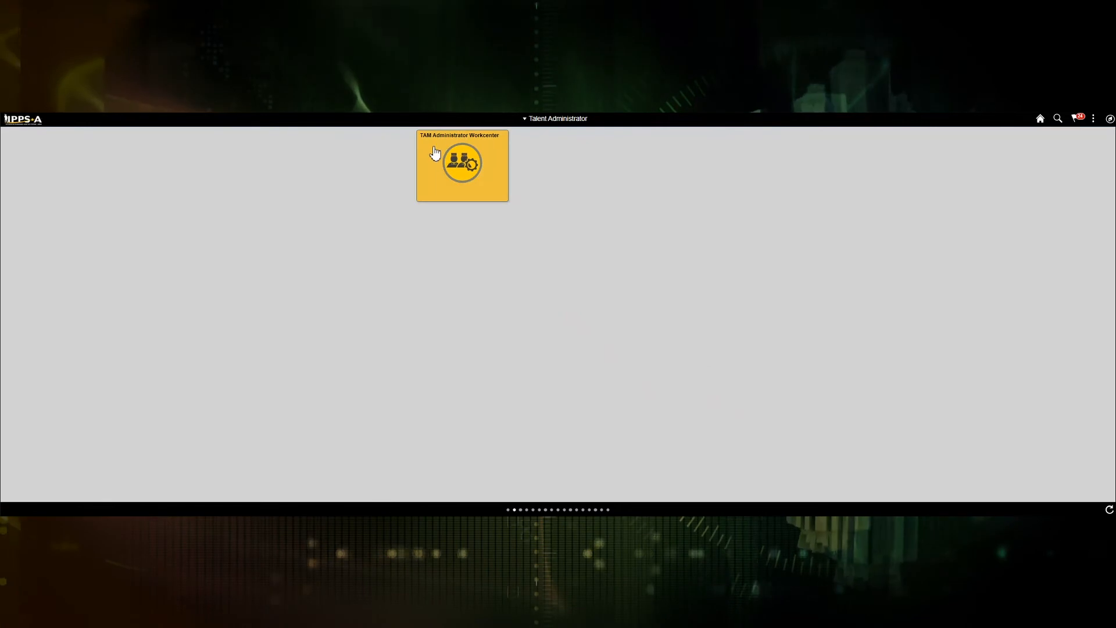
{"action": "left_click", "coordinate": [460, 166]}
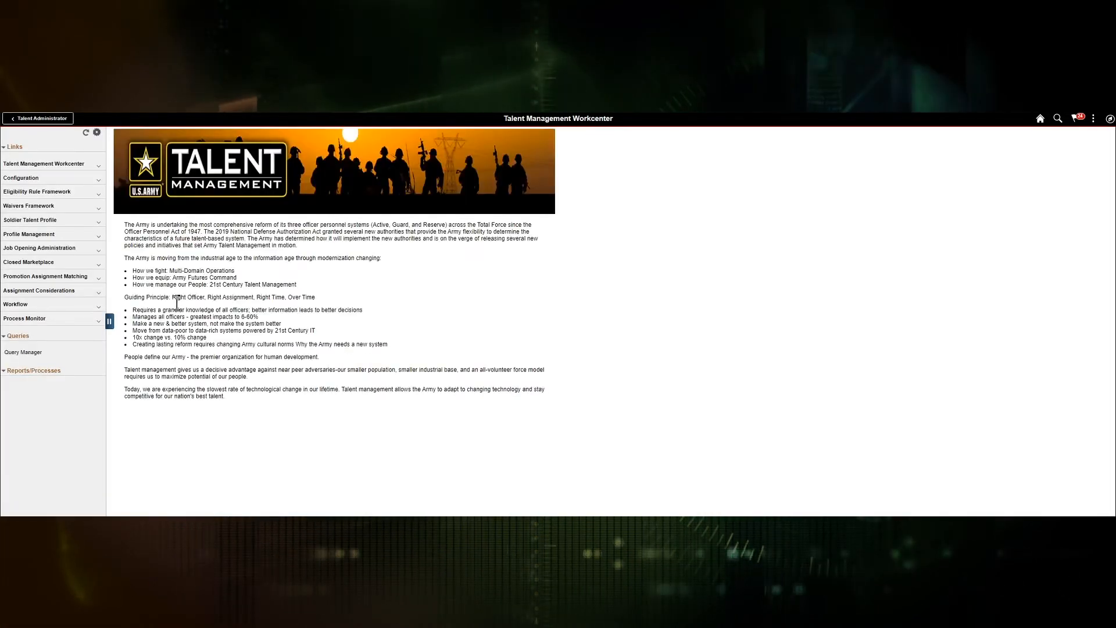
{"action": "left_click", "coordinate": [35, 262]}
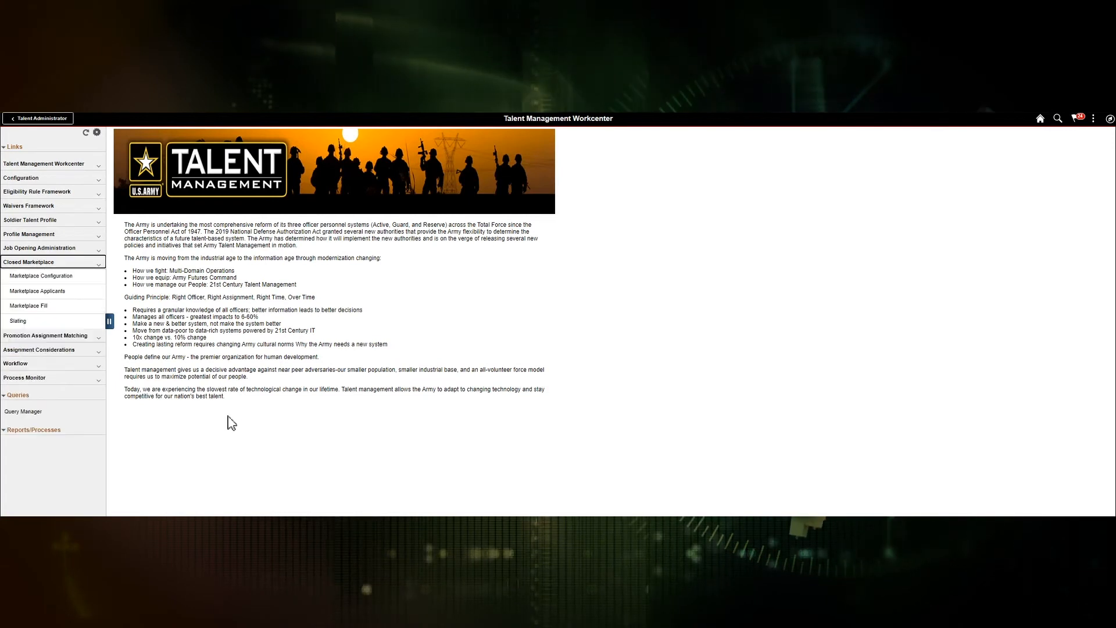
{"action": "left_click", "coordinate": [44, 275]}
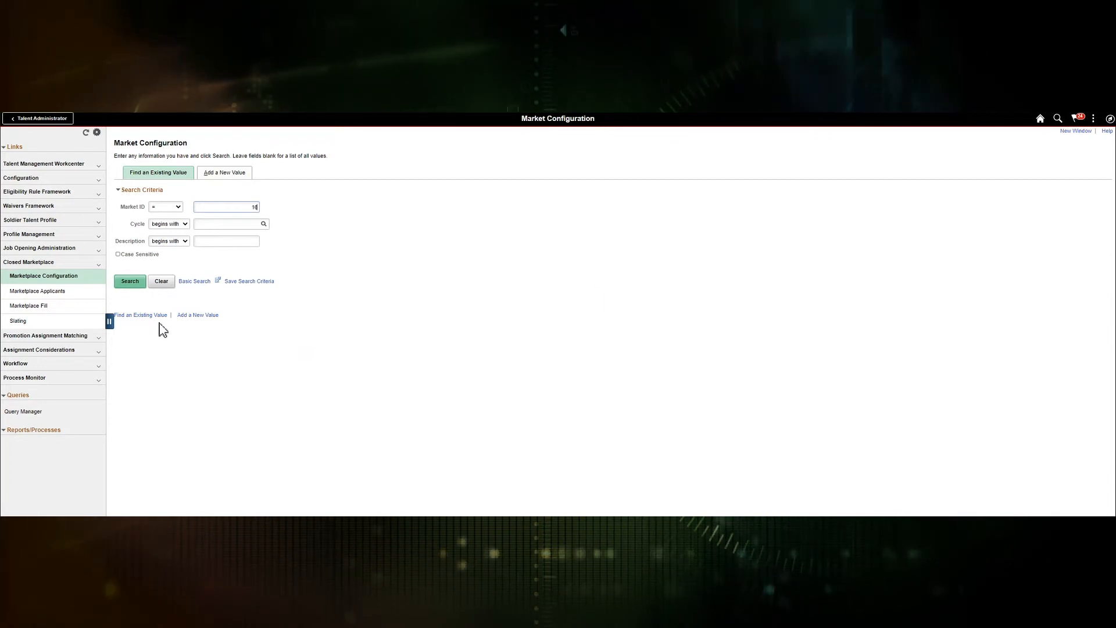
{"action": "type", "text": "16"}
{"action": "key", "text": "Return"}
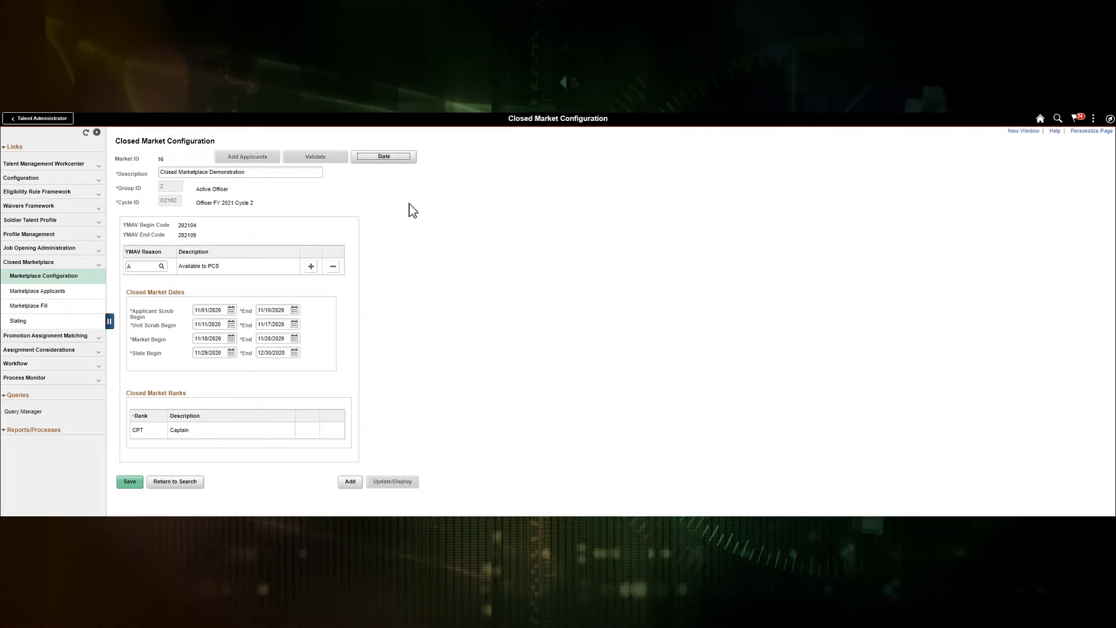
Step: Run auto-slating for market 16 and refresh Process Monitor until IP_AUTO_SLAT shows Success and Posted
{"action": "left_click", "coordinate": [389, 158]}
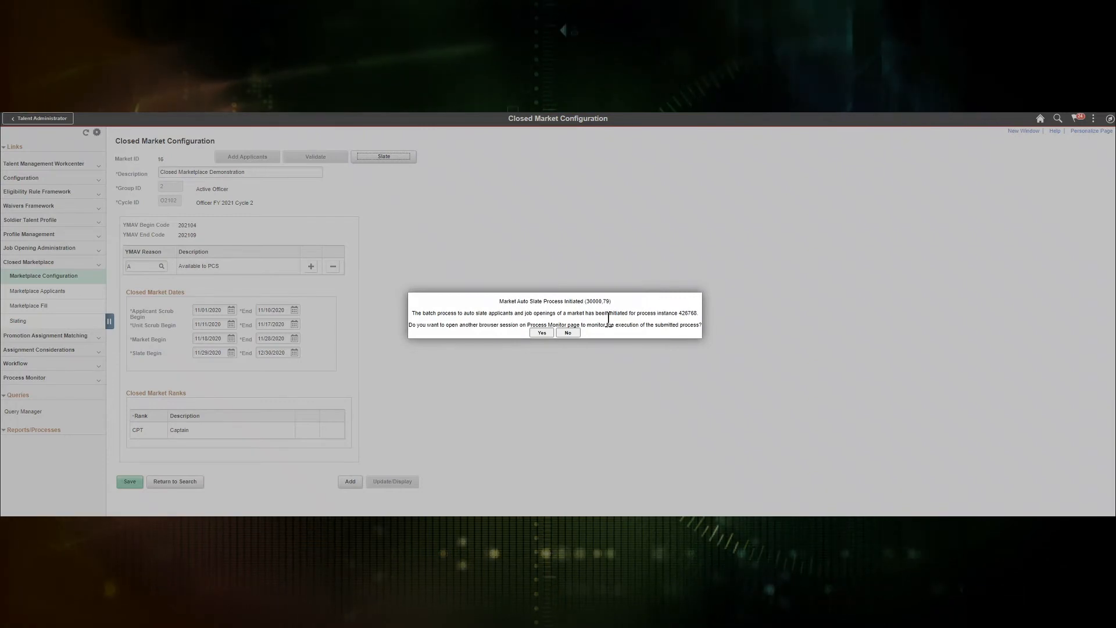
{"action": "left_click", "coordinate": [541, 332]}
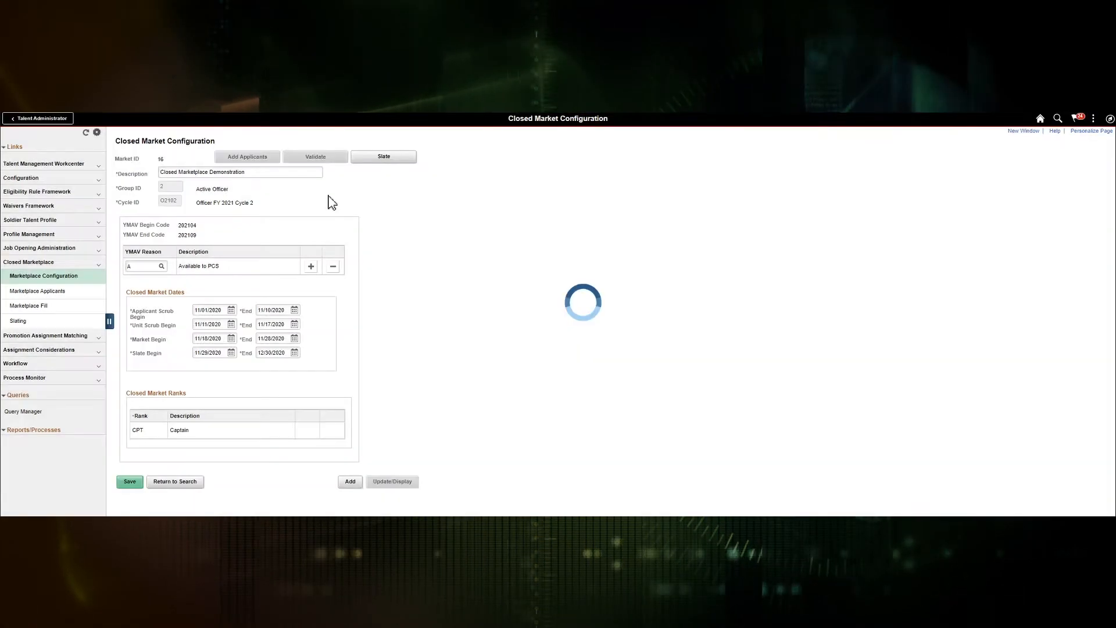
{"action": "left_click", "coordinate": [388, 166]}
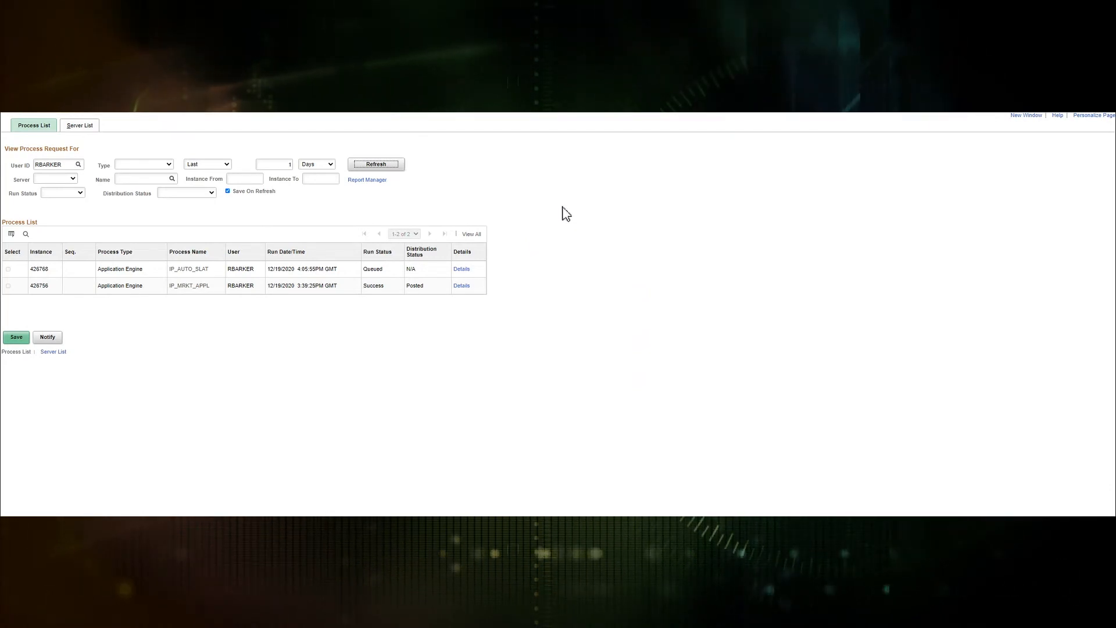
{"action": "left_click", "coordinate": [373, 168]}
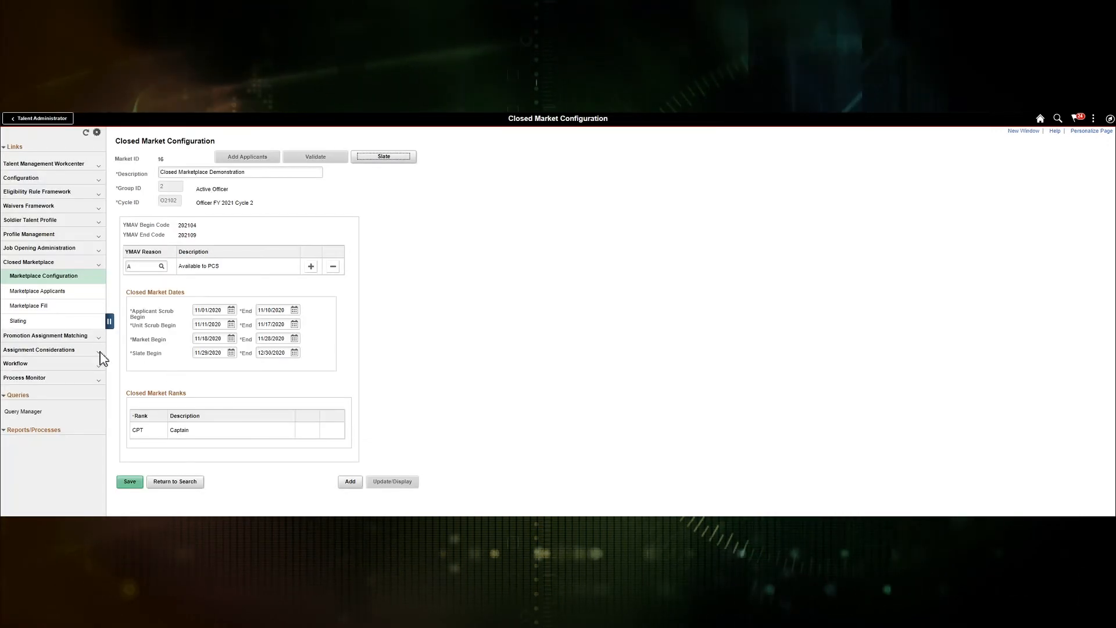
Step: Filter Marketplace Slating by cycle O2102 and market 16 to show its four 92% match slates
{"action": "left_click", "coordinate": [23, 324]}
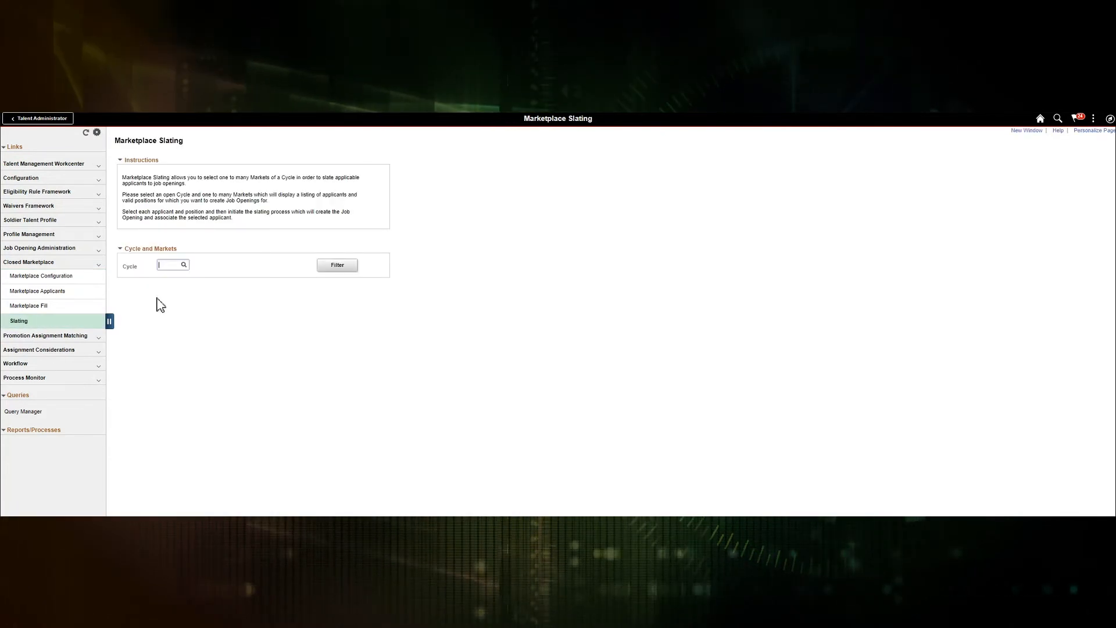
{"action": "type", "text": "o2102"}
{"action": "key", "text": "Tab"}
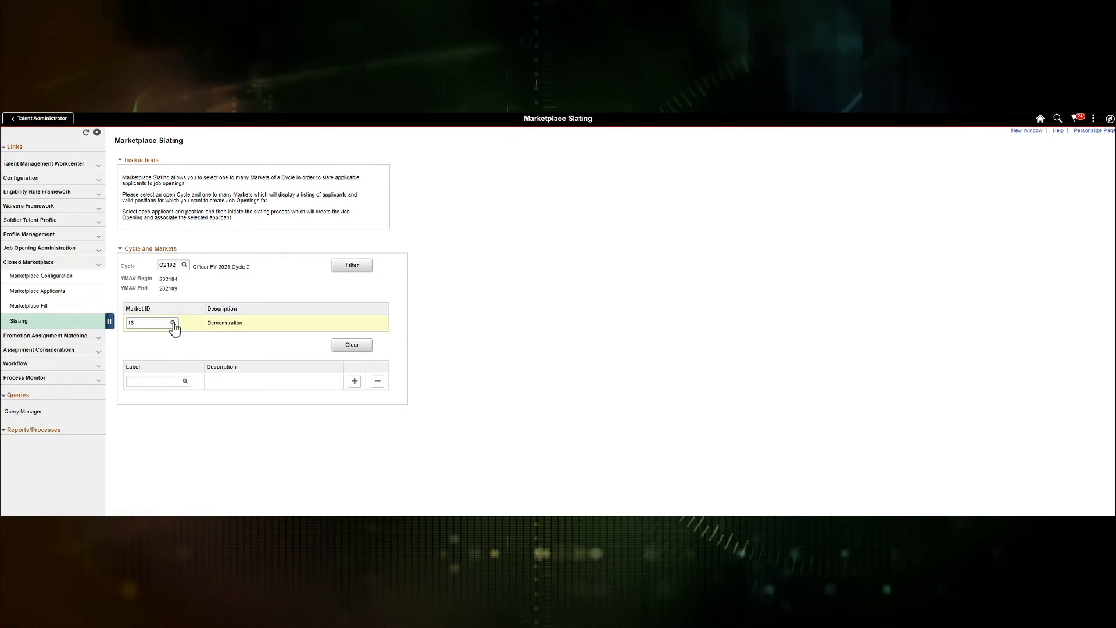
{"action": "left_click", "coordinate": [173, 323]}
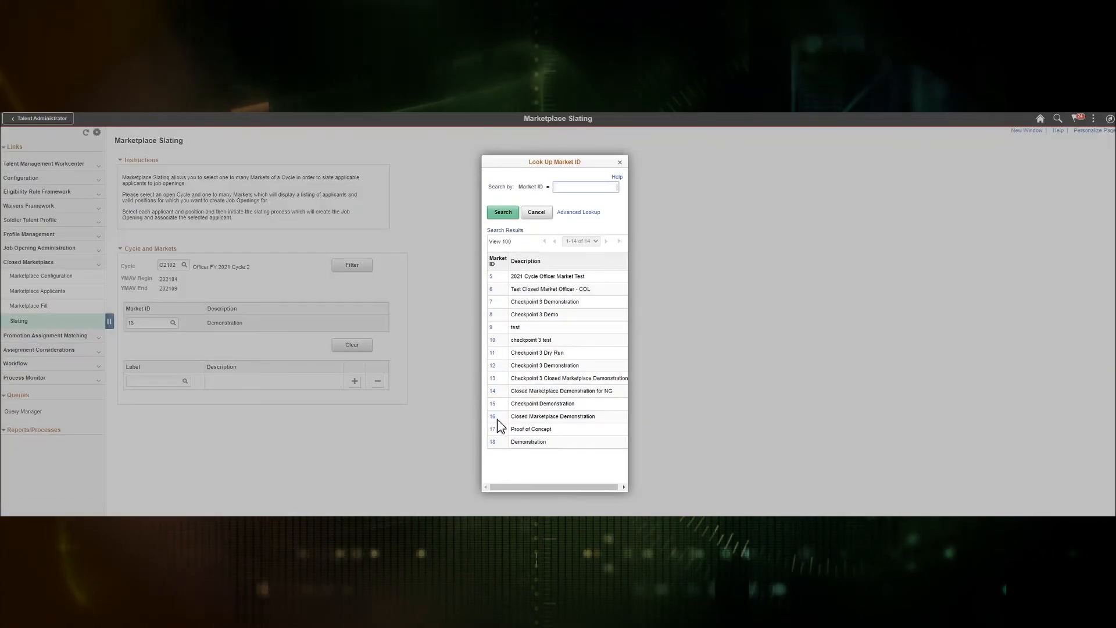
{"action": "left_click", "coordinate": [492, 417]}
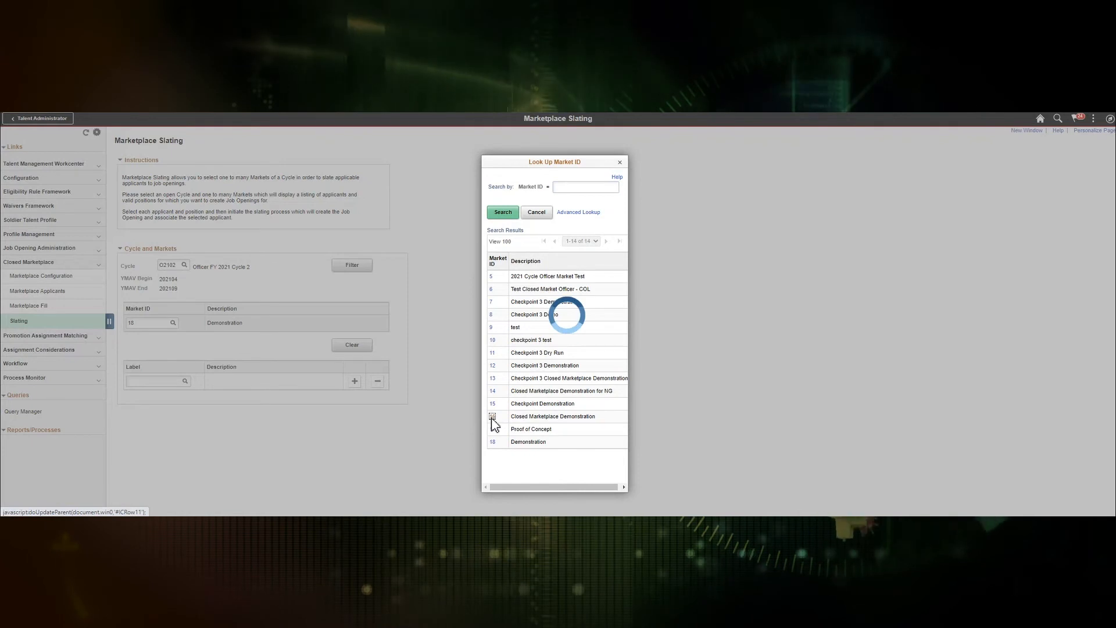
{"action": "left_click", "coordinate": [356, 268]}
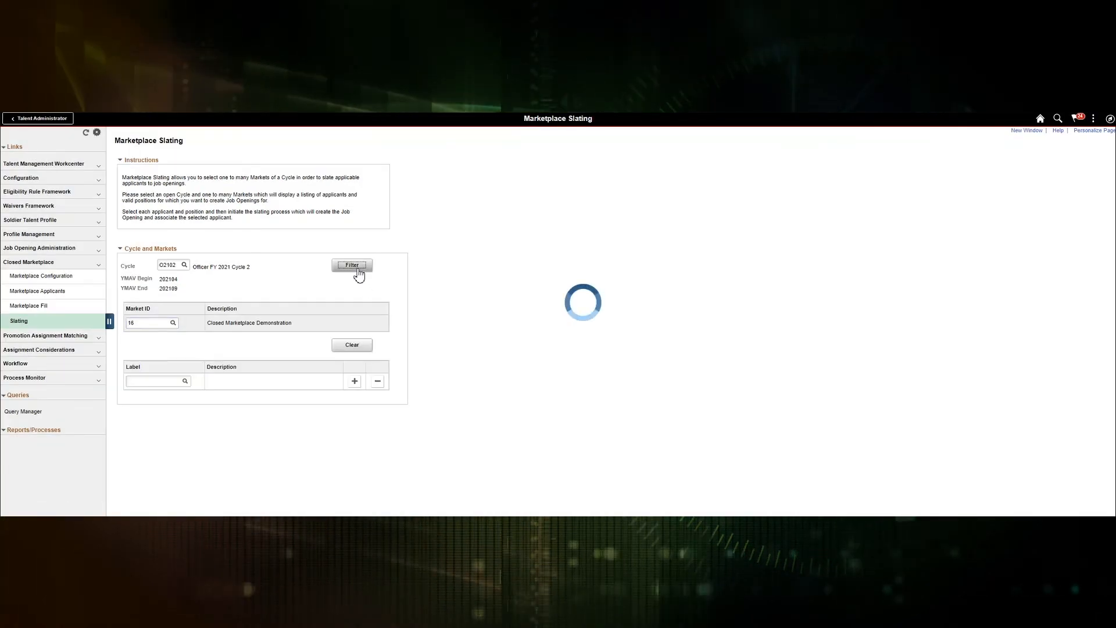
{"action": "scroll", "coordinate": [534, 368], "scroll_direction": "down", "scroll_amount": 4}
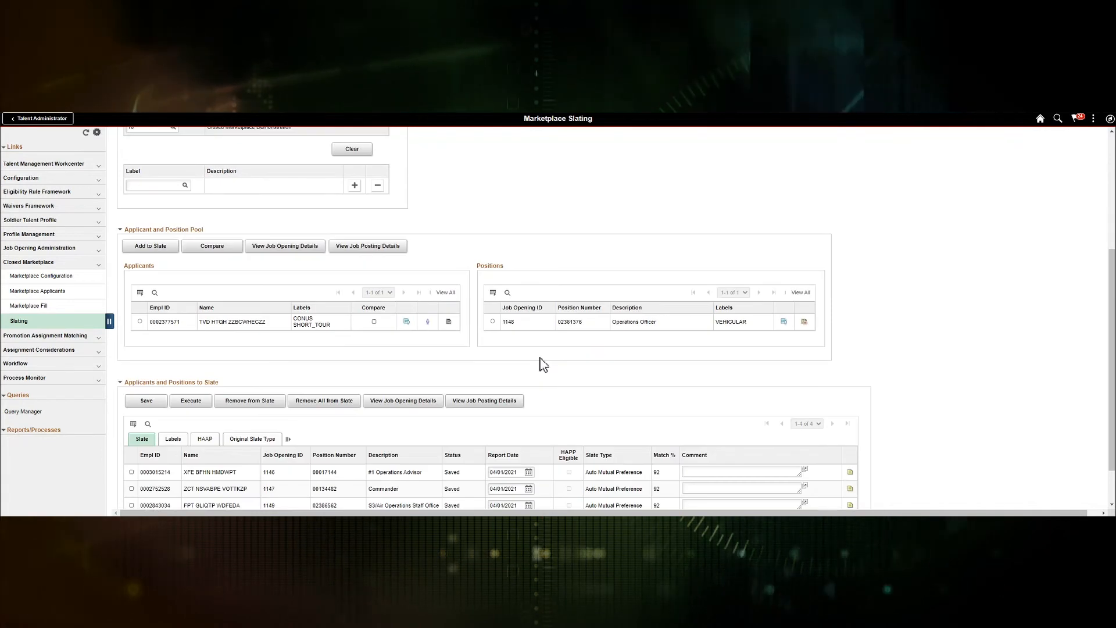
{"action": "scroll", "coordinate": [544, 365], "scroll_direction": "down", "scroll_amount": 1}
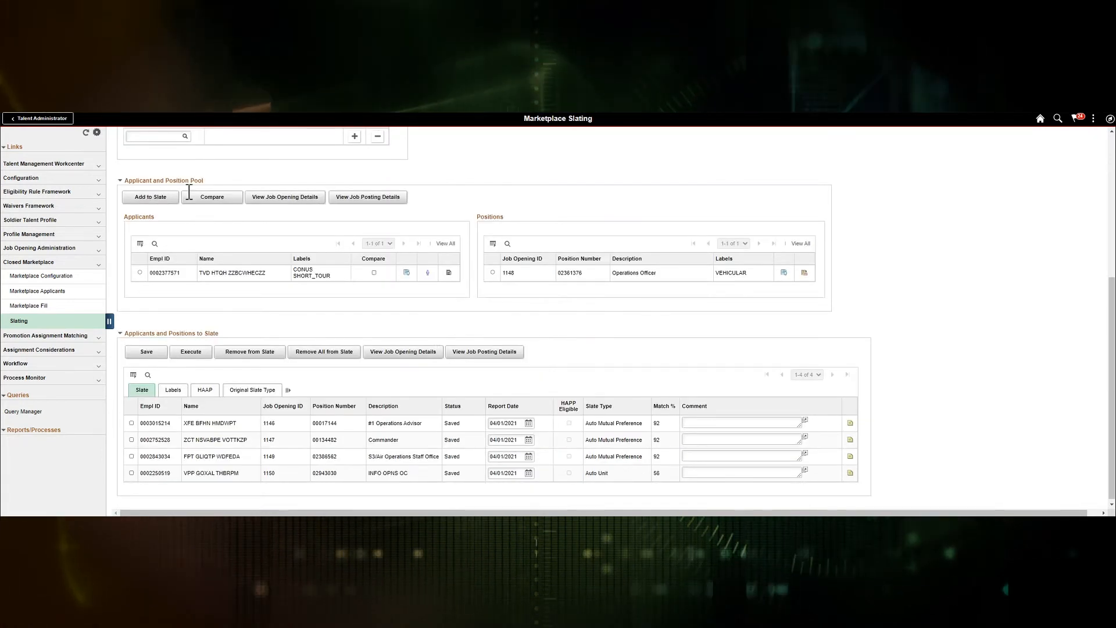
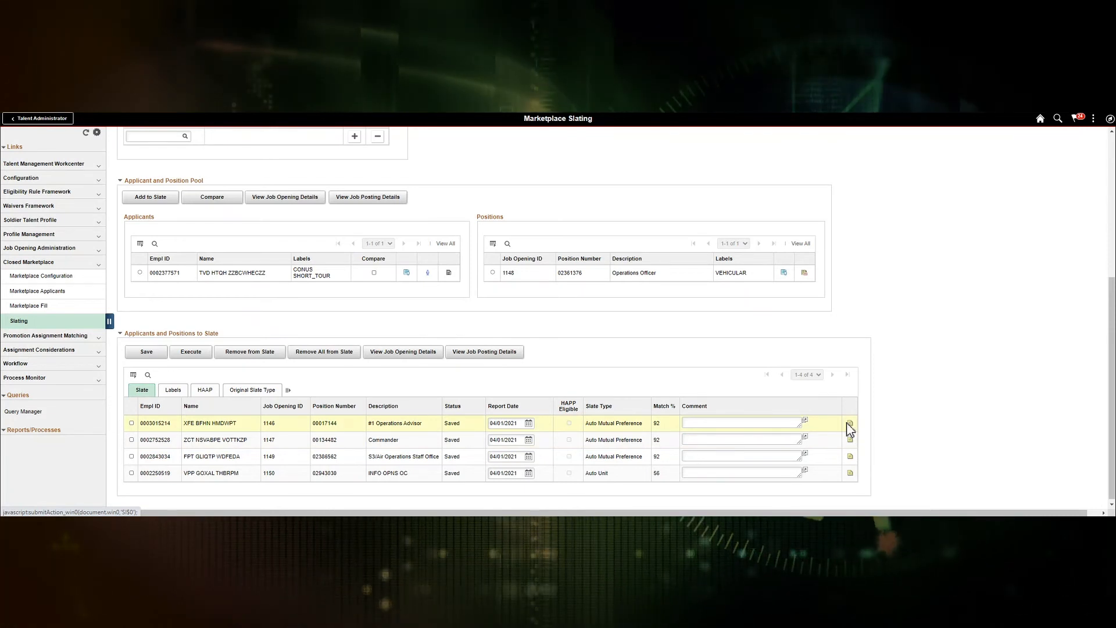
Step: Review the Labels, HAAP and Original Slate Type details of the four slates, then select the first row
{"action": "left_click", "coordinate": [851, 426]}
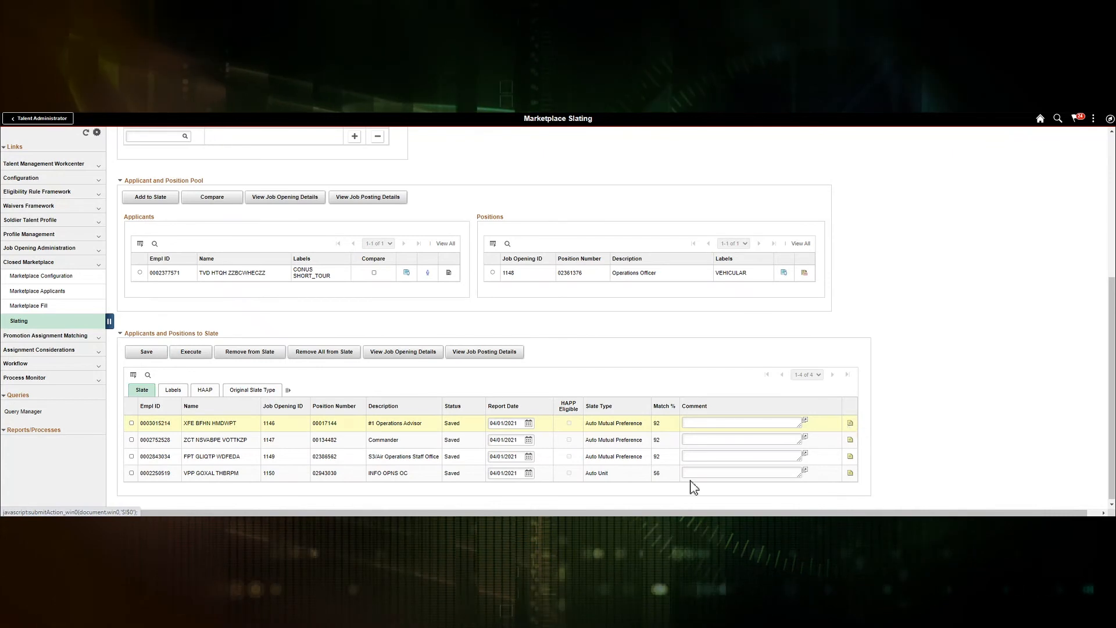
{"action": "left_click", "coordinate": [173, 390]}
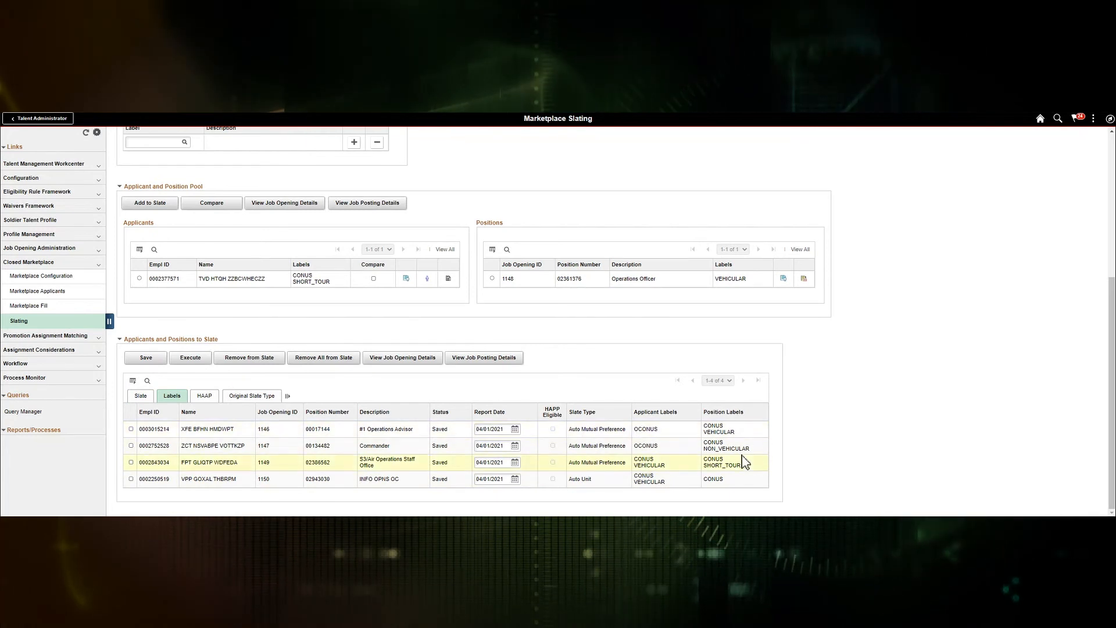
{"action": "left_click", "coordinate": [204, 395]}
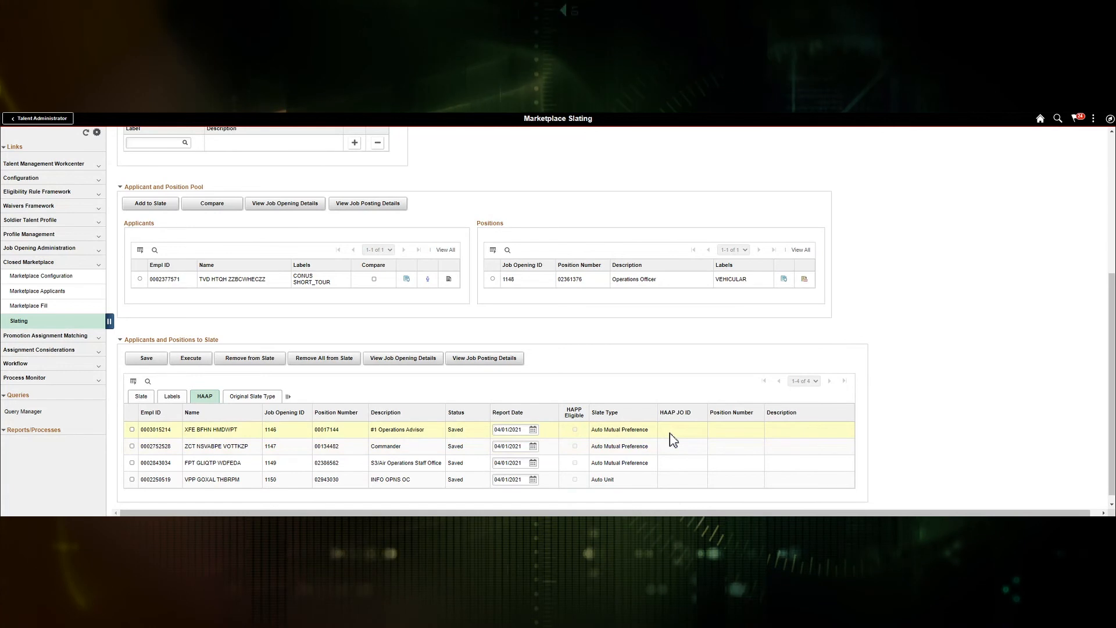
{"action": "left_click", "coordinate": [253, 396]}
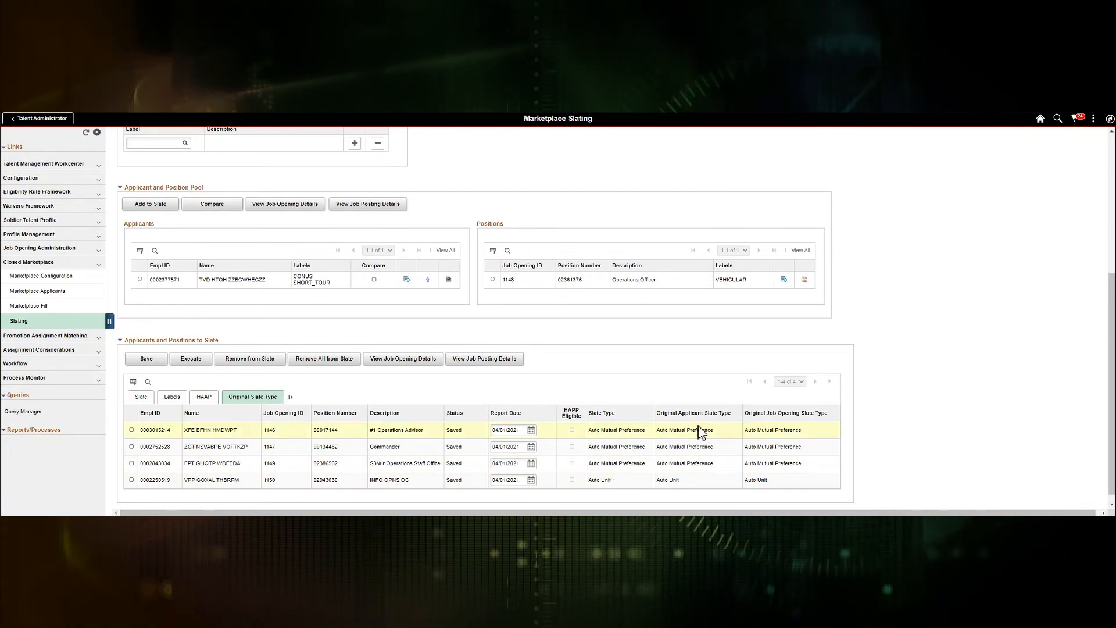
{"action": "left_click", "coordinate": [132, 430]}
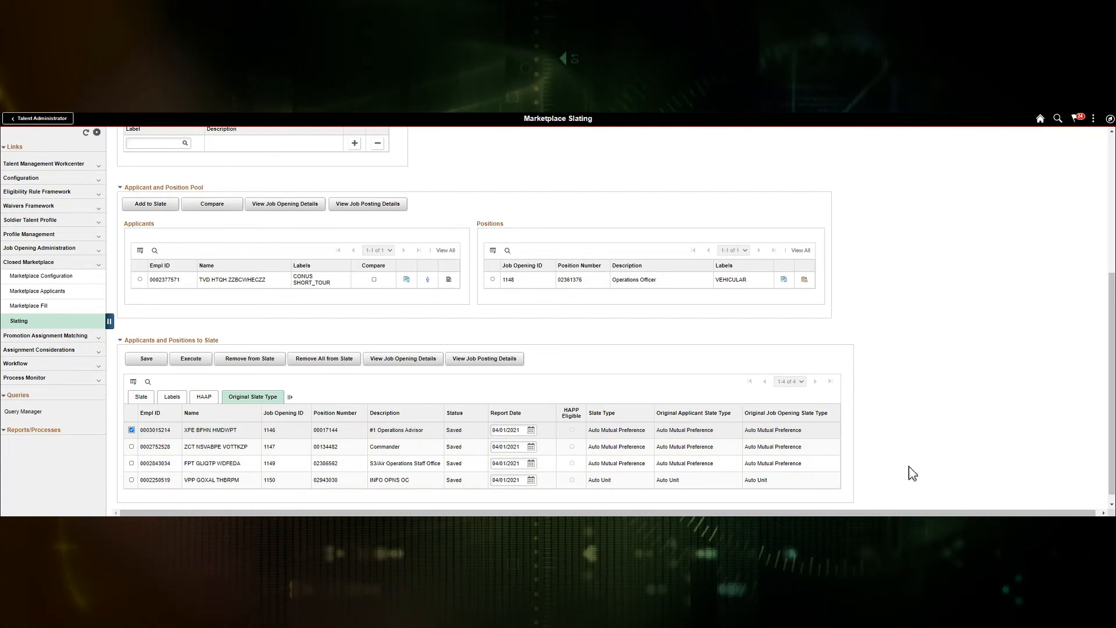
Step: Compare the pooled applicant with job opening 1148 (67% Branch match), then return to Marketplace Slating
{"action": "left_click", "coordinate": [131, 430]}
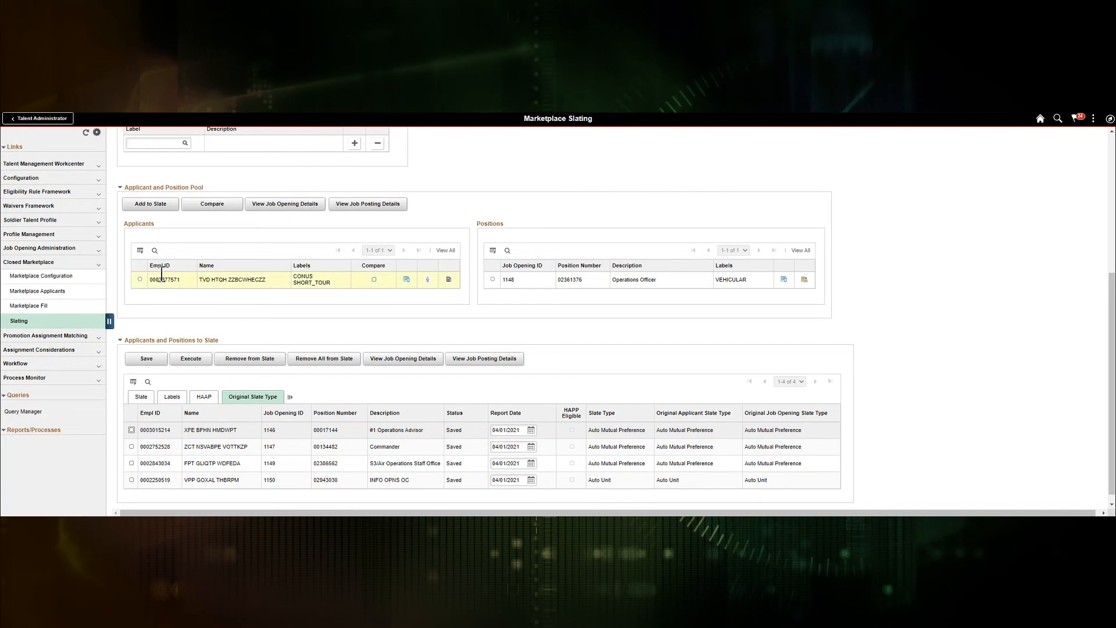
{"action": "left_click", "coordinate": [374, 280]}
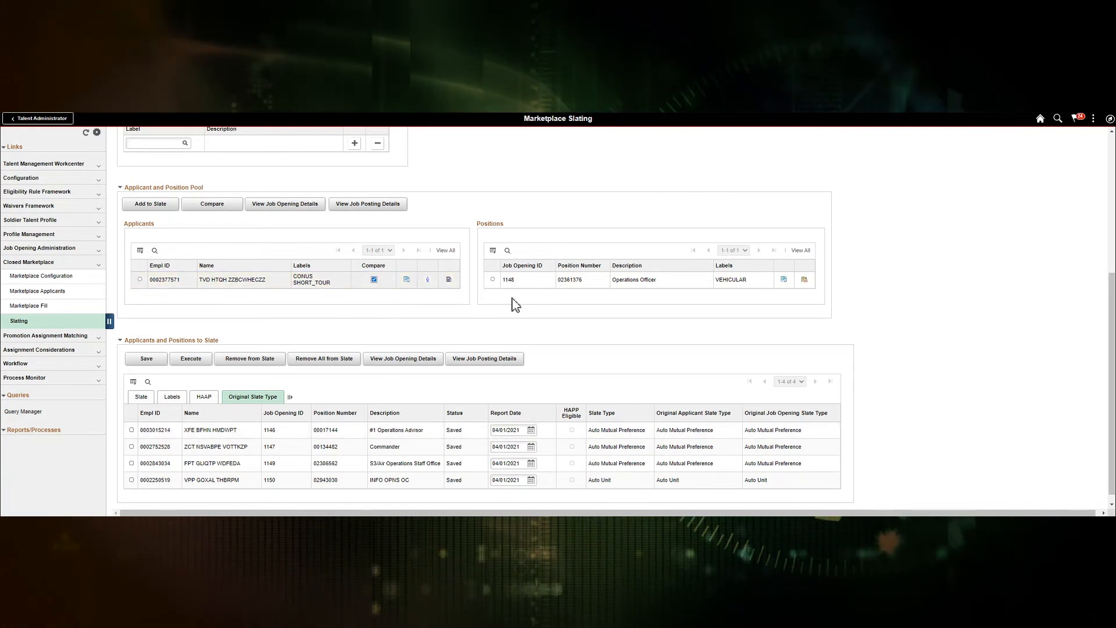
{"action": "left_click", "coordinate": [493, 280]}
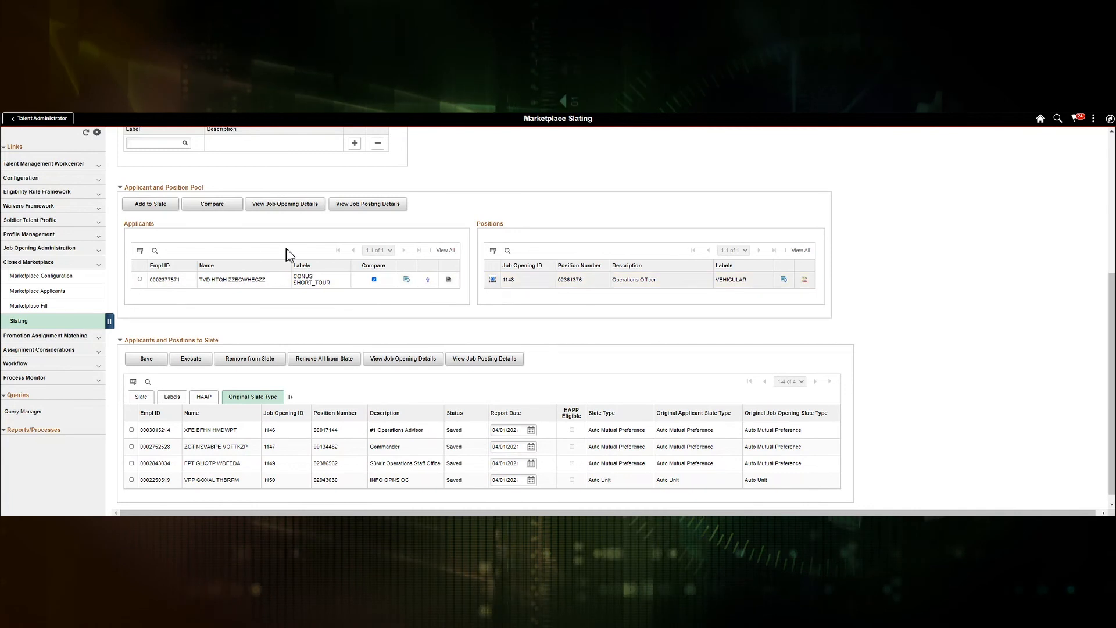
{"action": "left_click", "coordinate": [220, 208]}
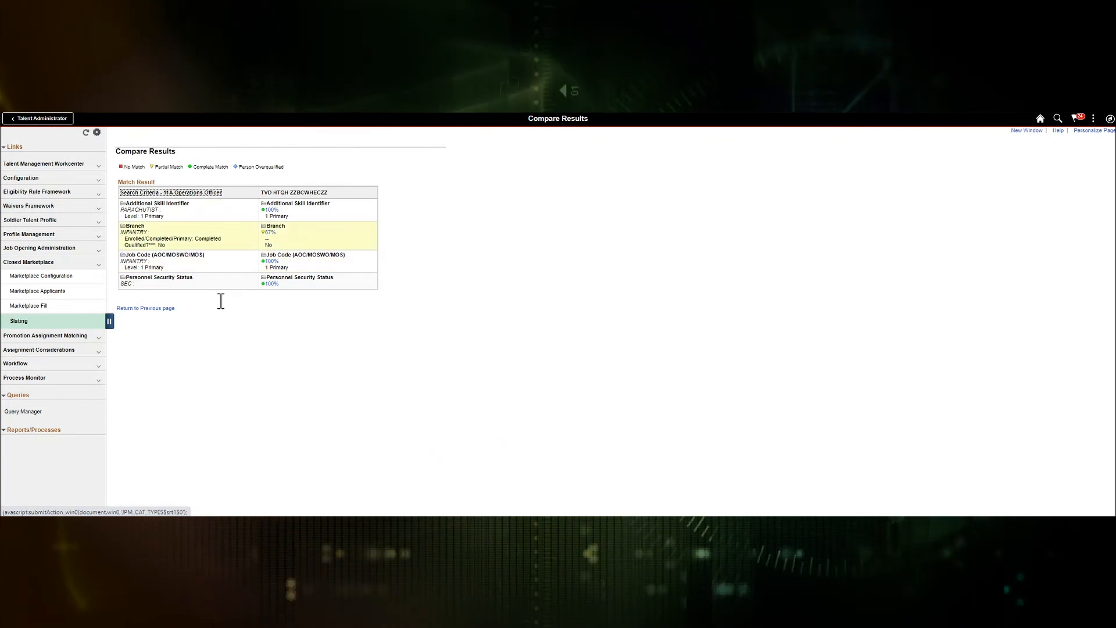
{"action": "left_click", "coordinate": [146, 308]}
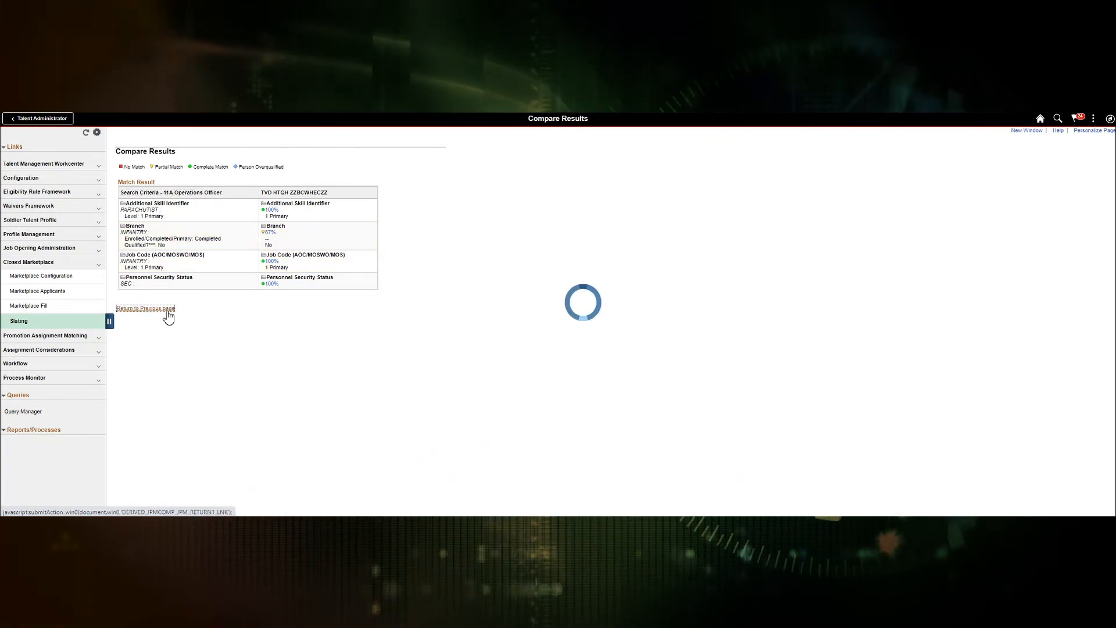
{"action": "scroll", "coordinate": [590, 411], "scroll_direction": "down", "scroll_amount": 2}
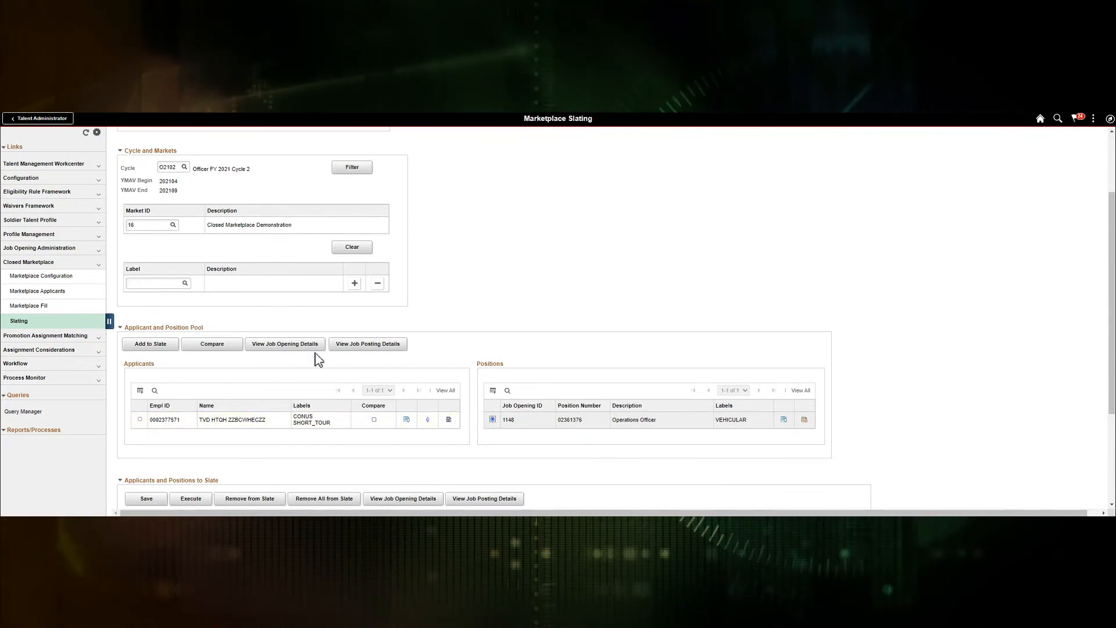
{"action": "left_click", "coordinate": [295, 344]}
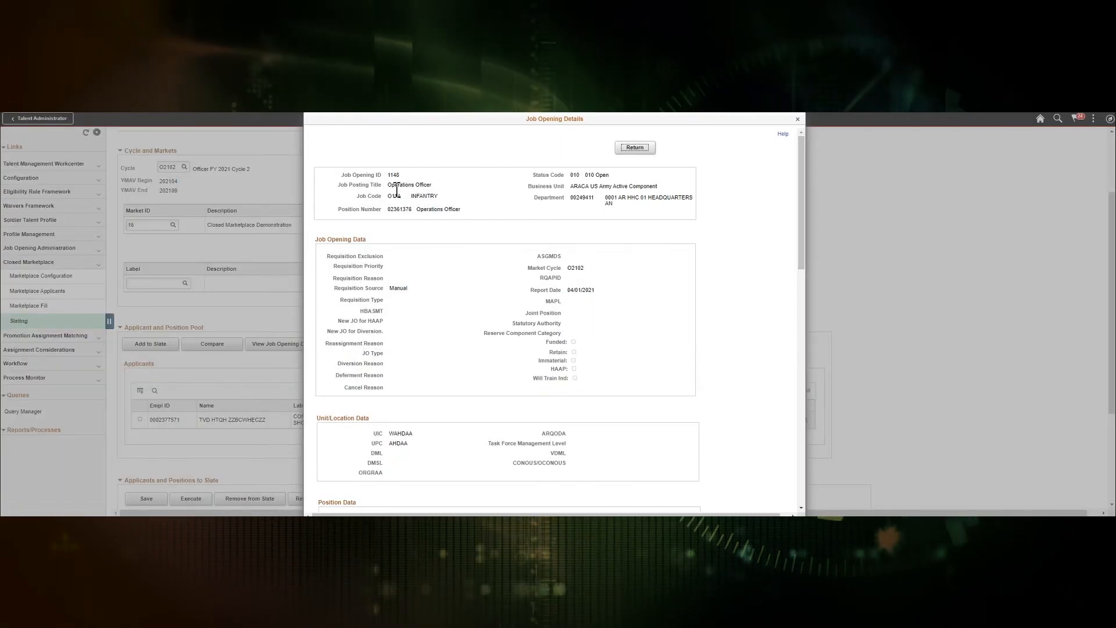
{"action": "left_click", "coordinate": [635, 150]}
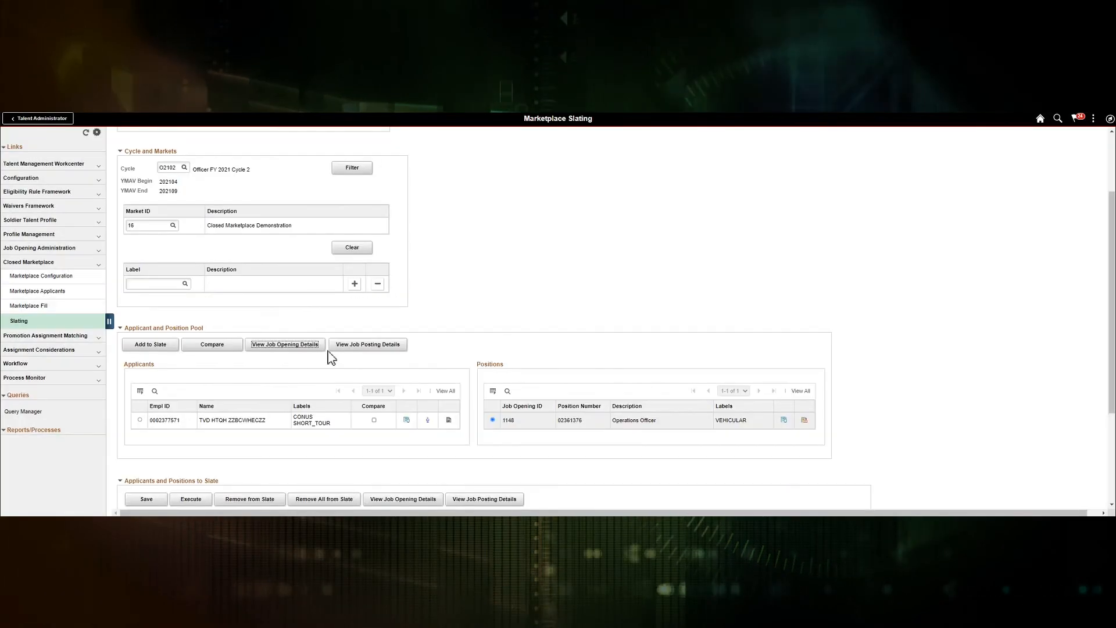
{"action": "left_click", "coordinate": [367, 344]}
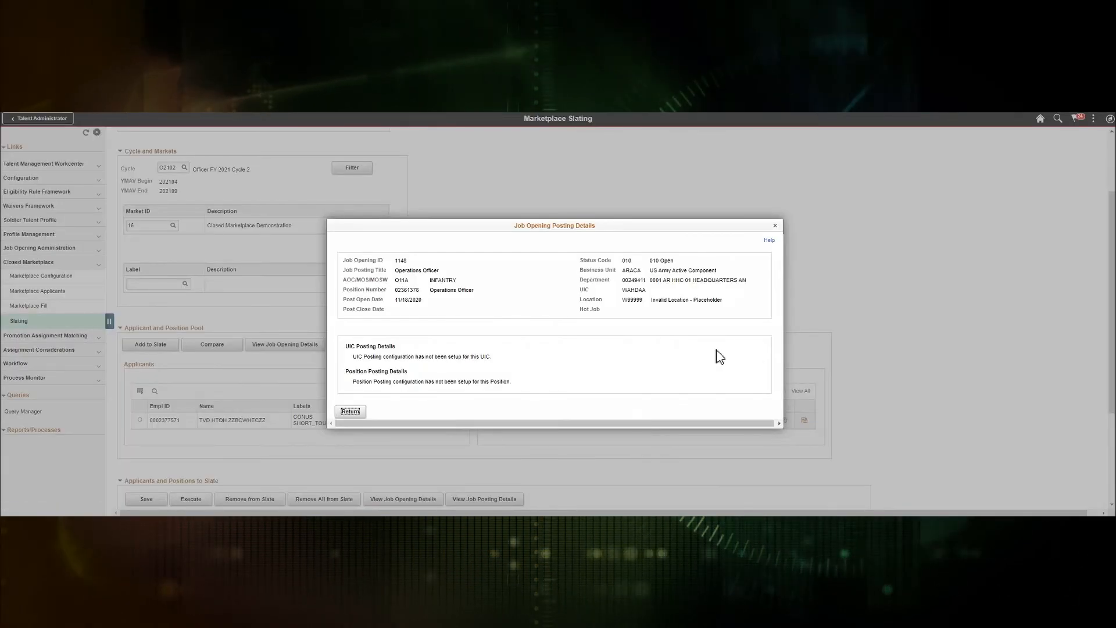
{"action": "left_click", "coordinate": [351, 412]}
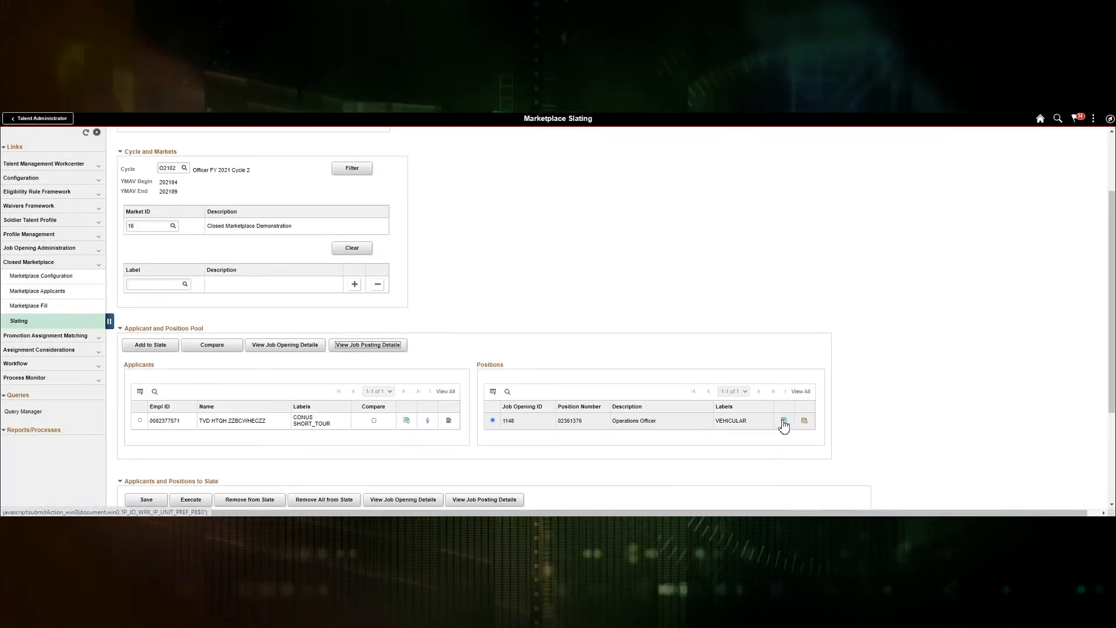
{"action": "left_click", "coordinate": [784, 421]}
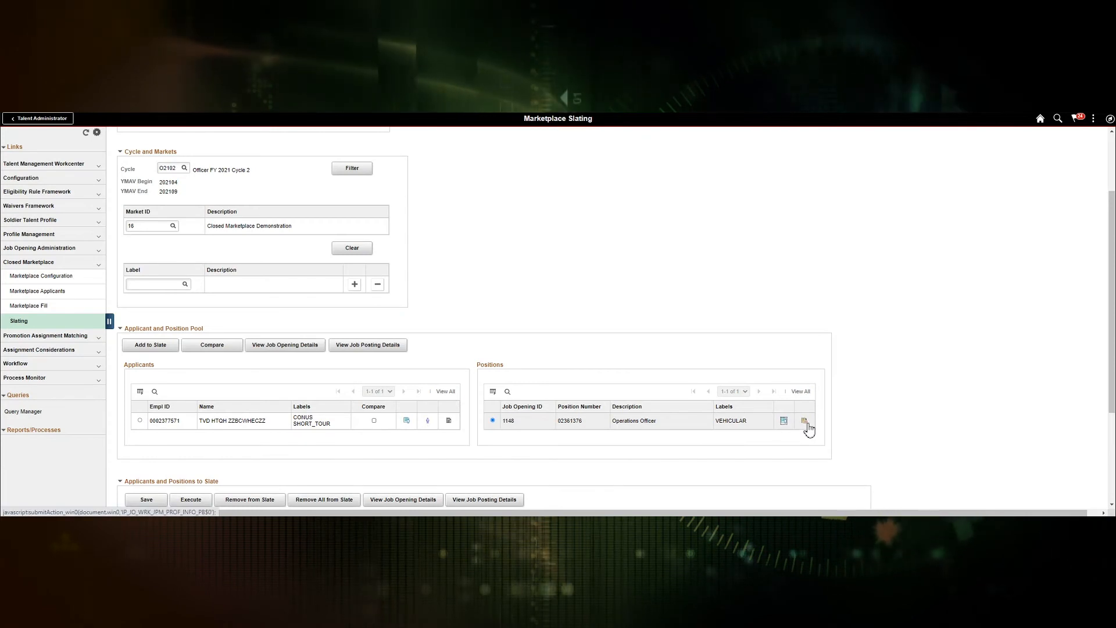
{"action": "left_click", "coordinate": [805, 422]}
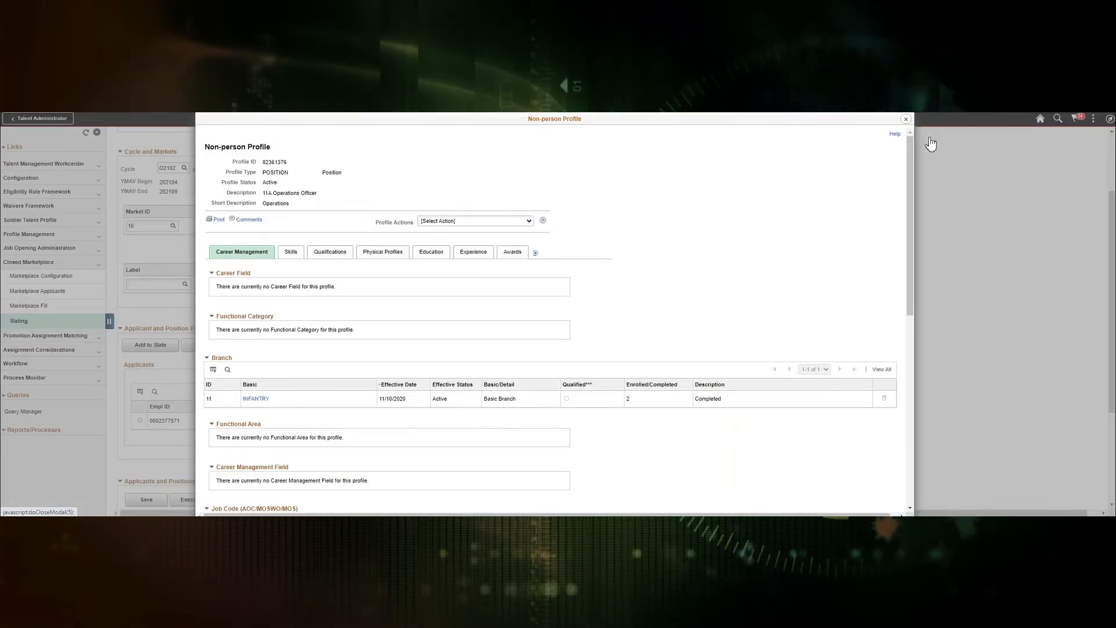
{"action": "left_click", "coordinate": [907, 120]}
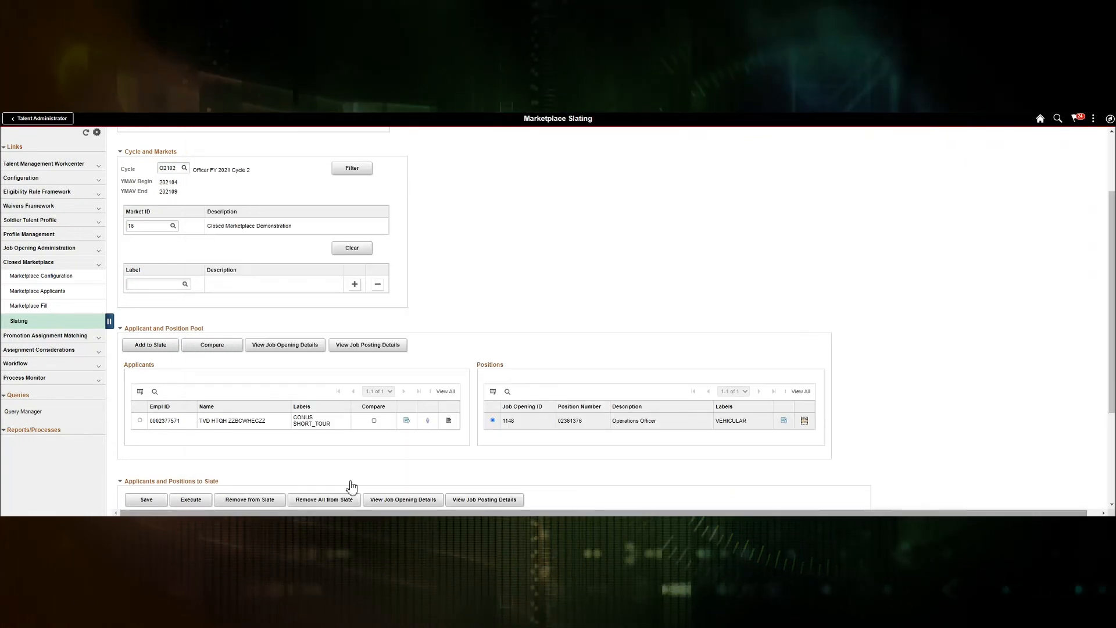
Step: Check the pooled applicant's preferences, then add the applicant and opening 1148 to the slate
{"action": "left_click", "coordinate": [407, 421]}
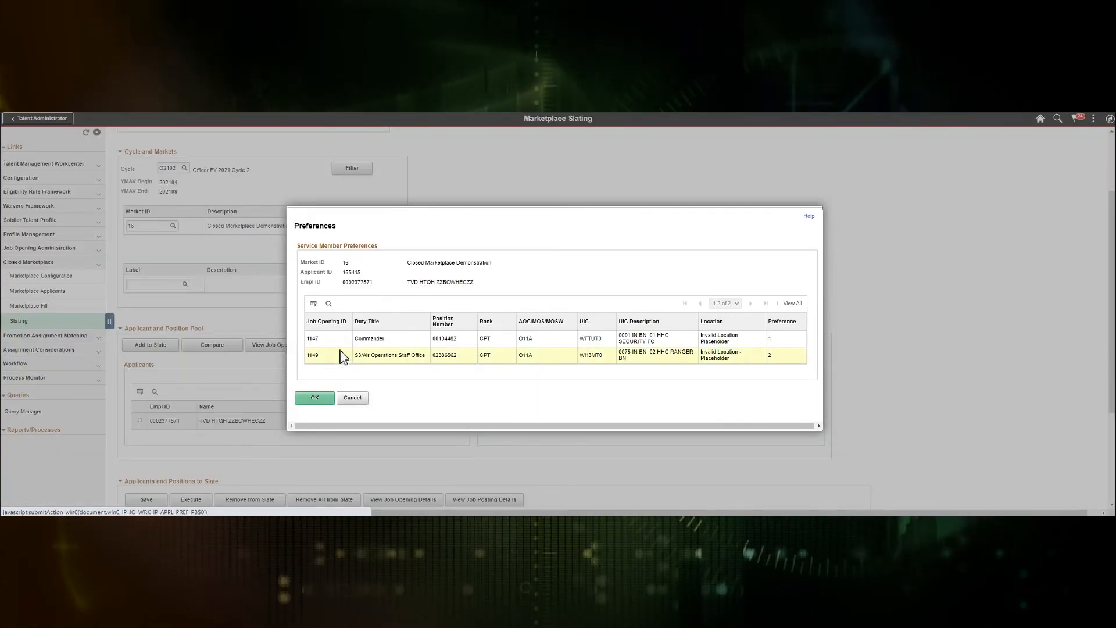
{"action": "left_click", "coordinate": [357, 400]}
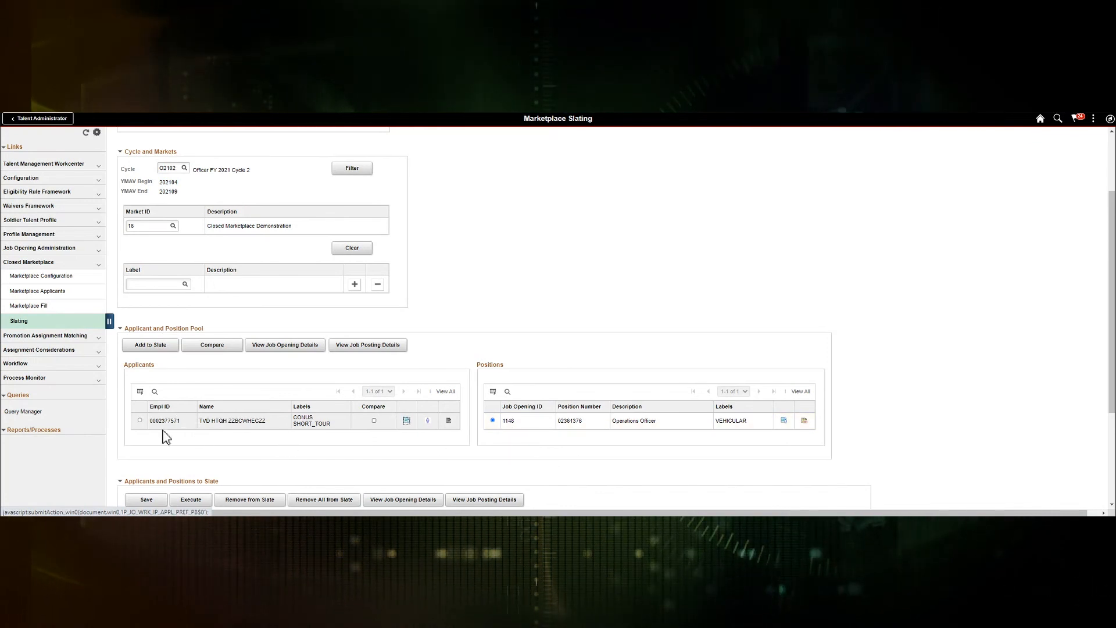
{"action": "left_click", "coordinate": [140, 421]}
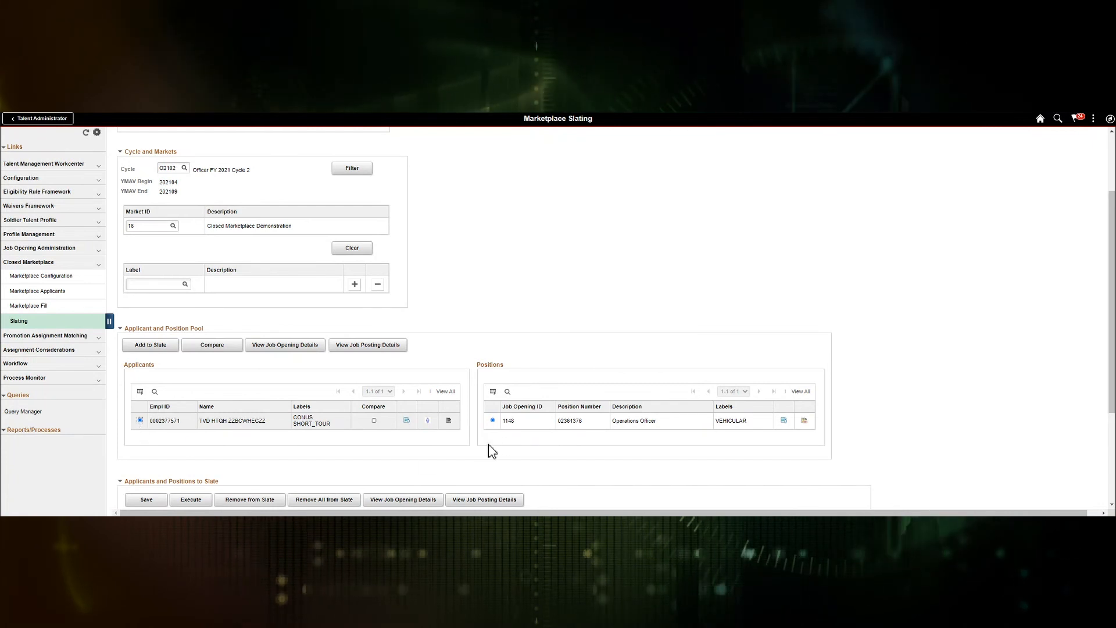
{"action": "left_click", "coordinate": [150, 345]}
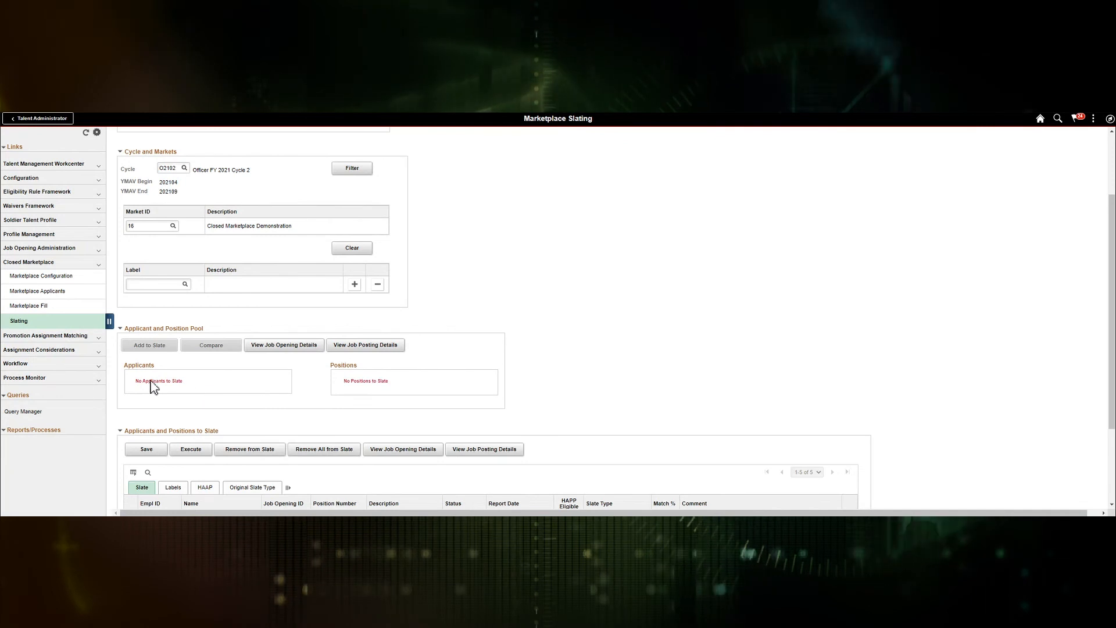
{"action": "scroll", "coordinate": [796, 355], "scroll_direction": "down", "scroll_amount": 2}
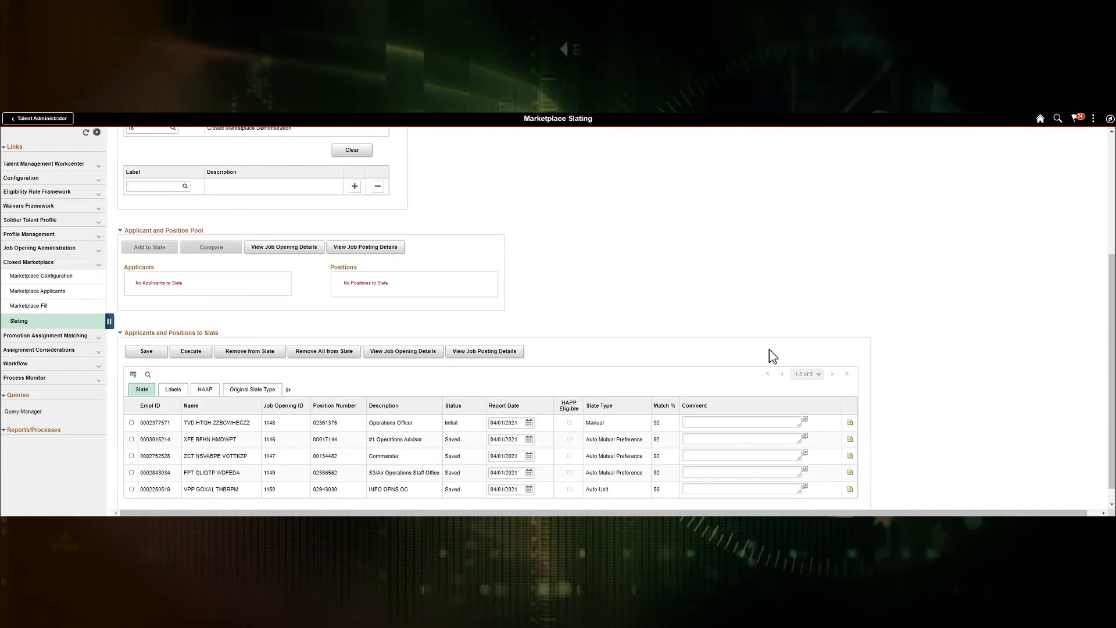
{"action": "scroll", "coordinate": [773, 356], "scroll_direction": "down", "scroll_amount": 1}
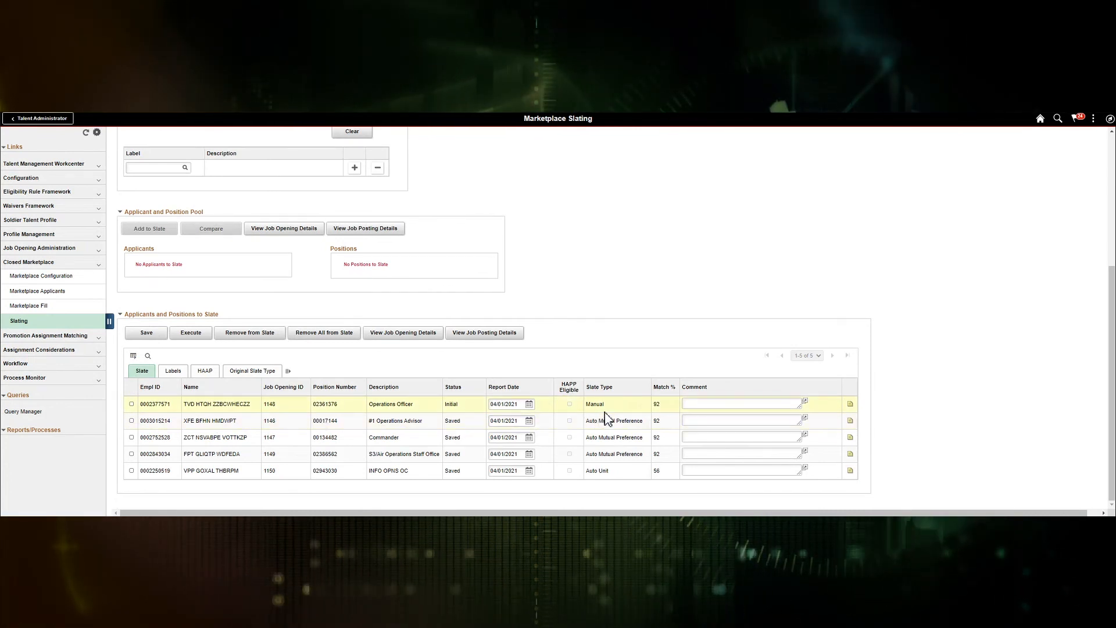
{"action": "left_click", "coordinate": [249, 375]}
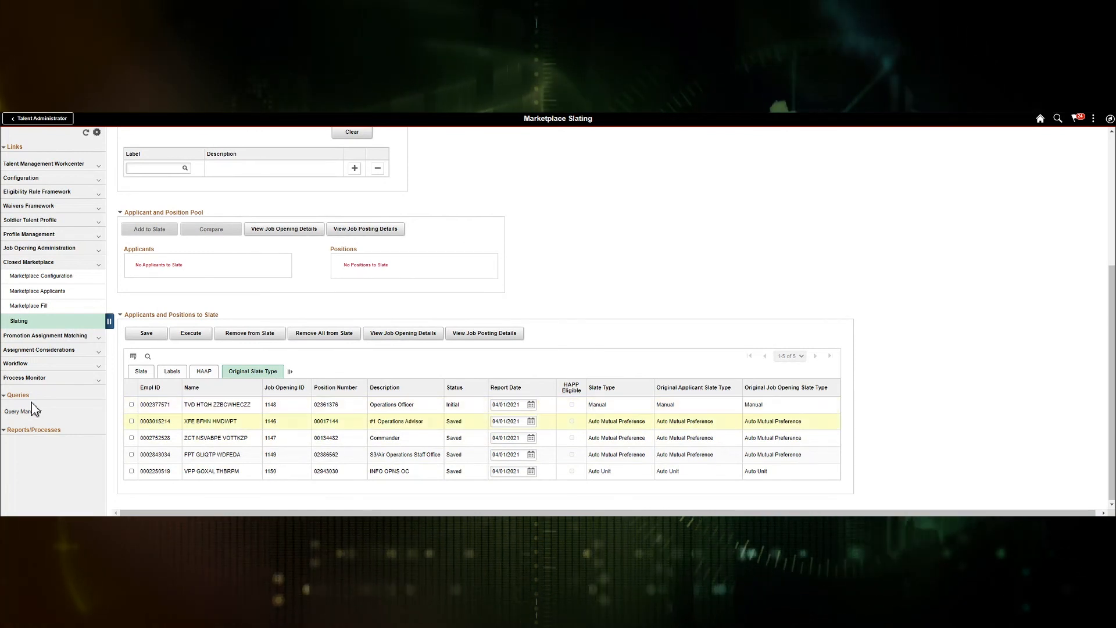
{"action": "left_click", "coordinate": [141, 372]}
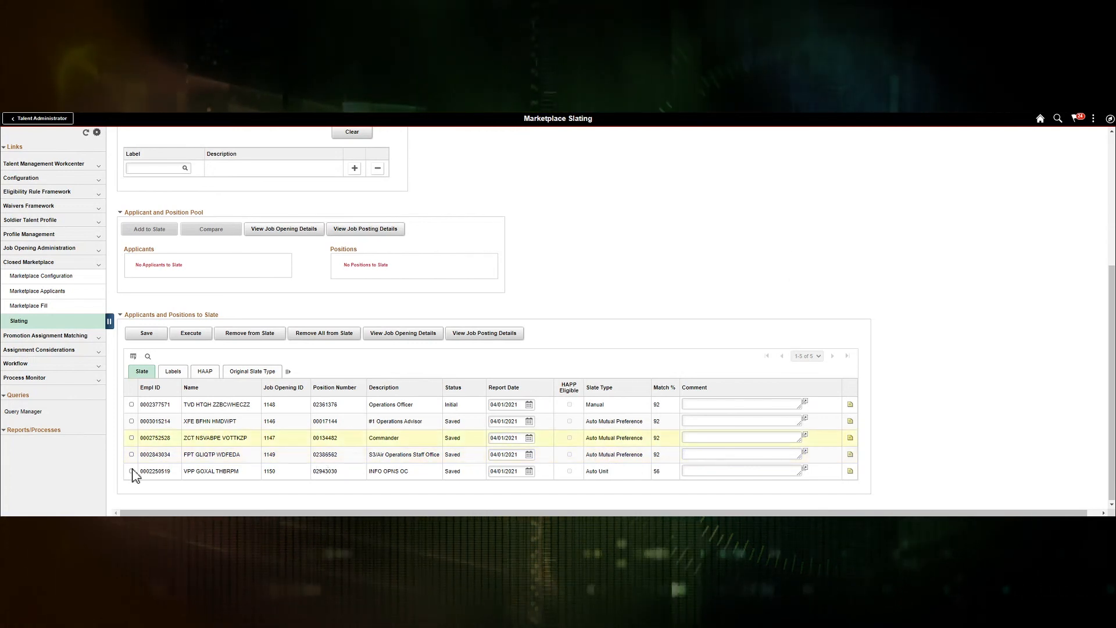
{"action": "left_click", "coordinate": [132, 404]}
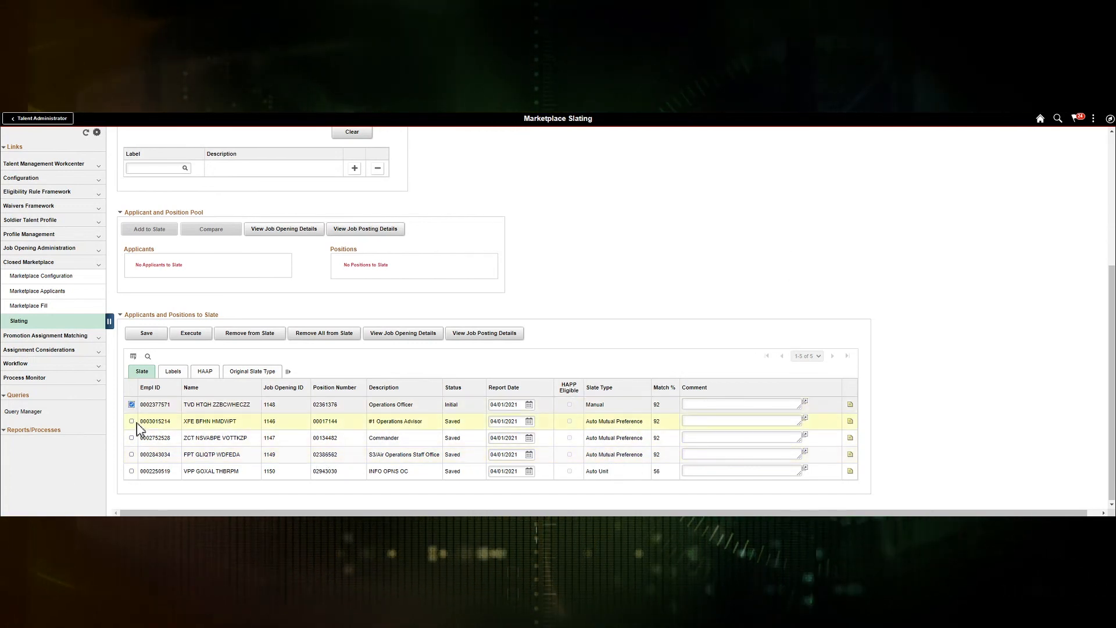
{"action": "left_click", "coordinate": [131, 422]}
{"action": "left_click", "coordinate": [131, 438]}
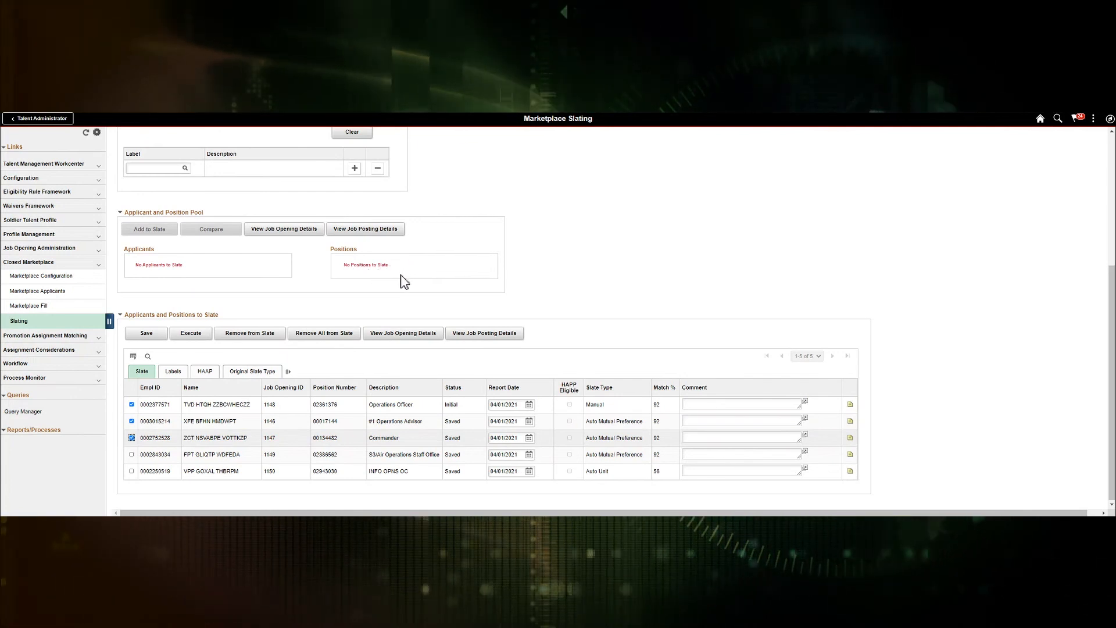
{"action": "left_click", "coordinate": [131, 438]}
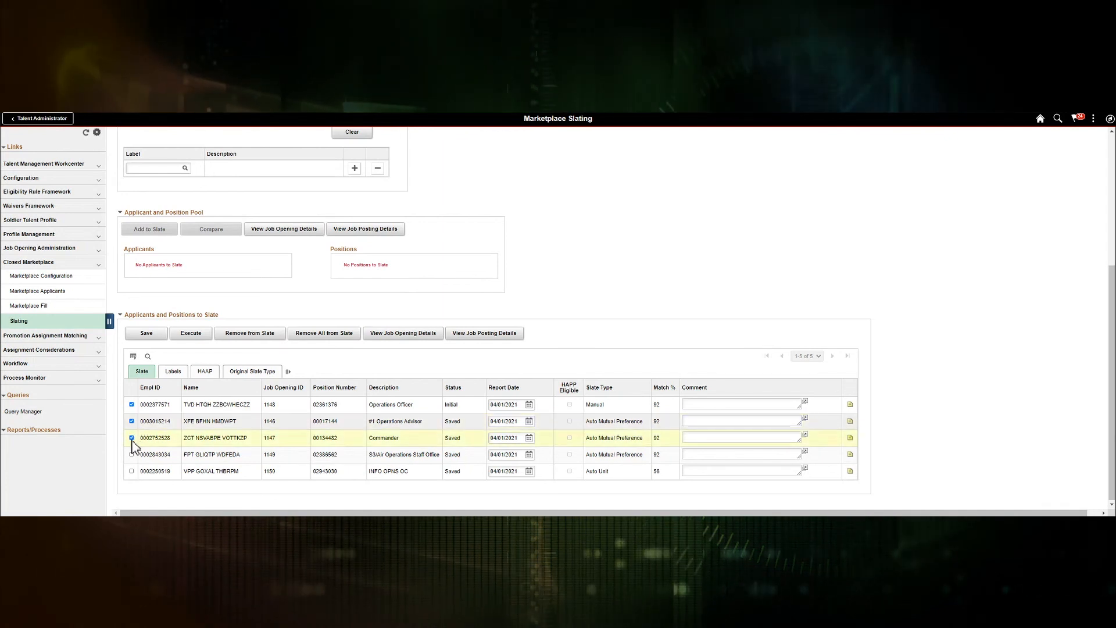
{"action": "left_click", "coordinate": [132, 421]}
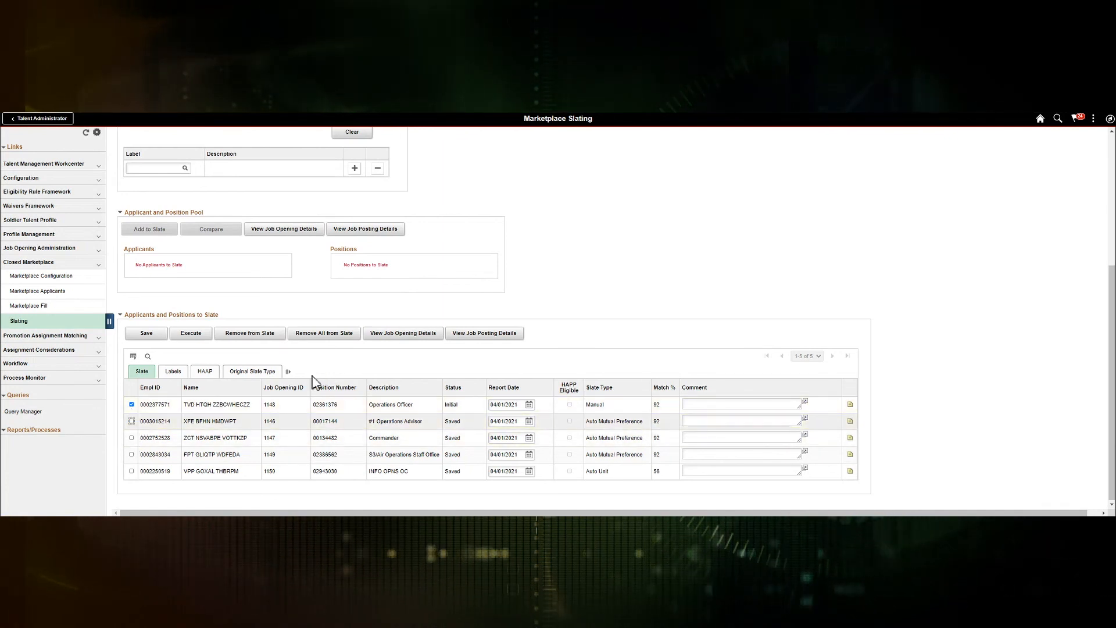
{"action": "left_click", "coordinate": [498, 339]}
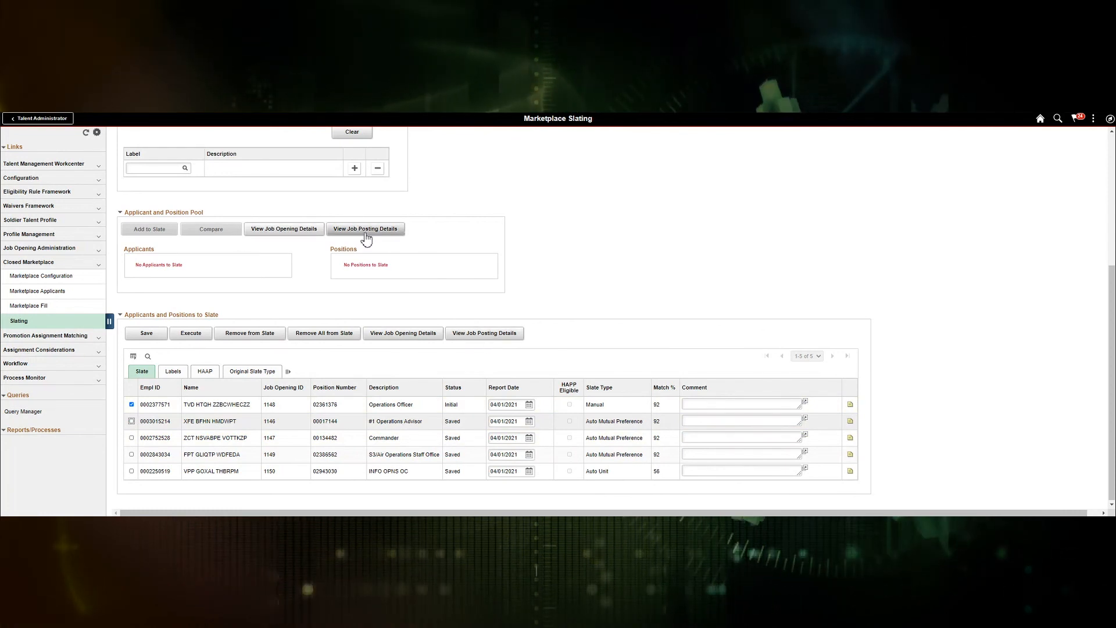
{"action": "left_click", "coordinate": [132, 405]}
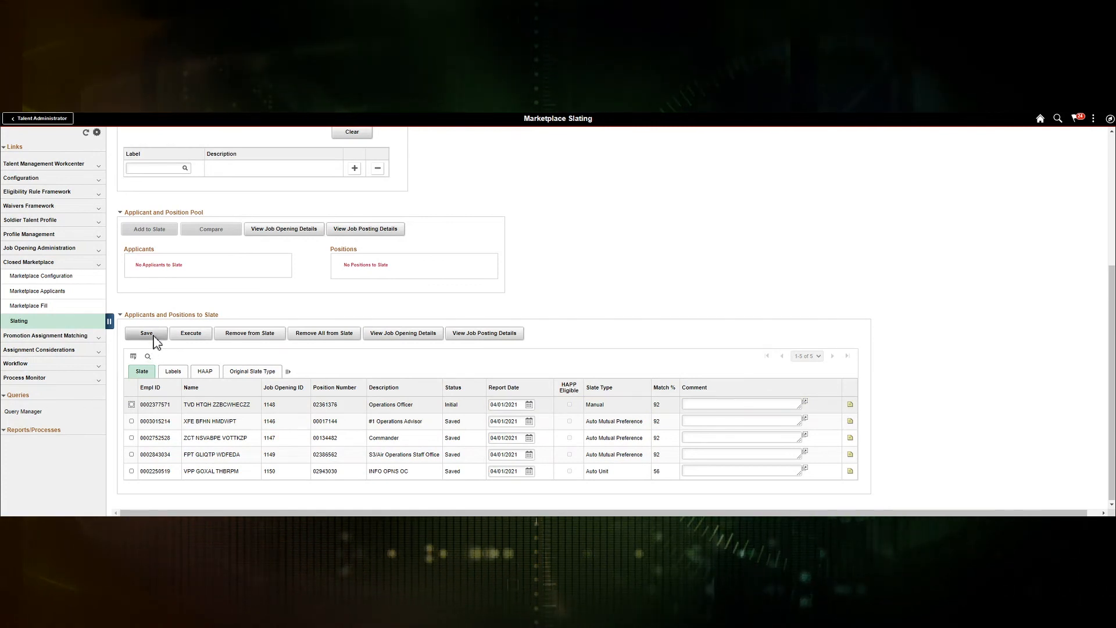
Step: Execute the Market 16 slate and track instance 426851 (IP_MRKT_SLAT) as Queued in Process Monitor
{"action": "left_click", "coordinate": [192, 334]}
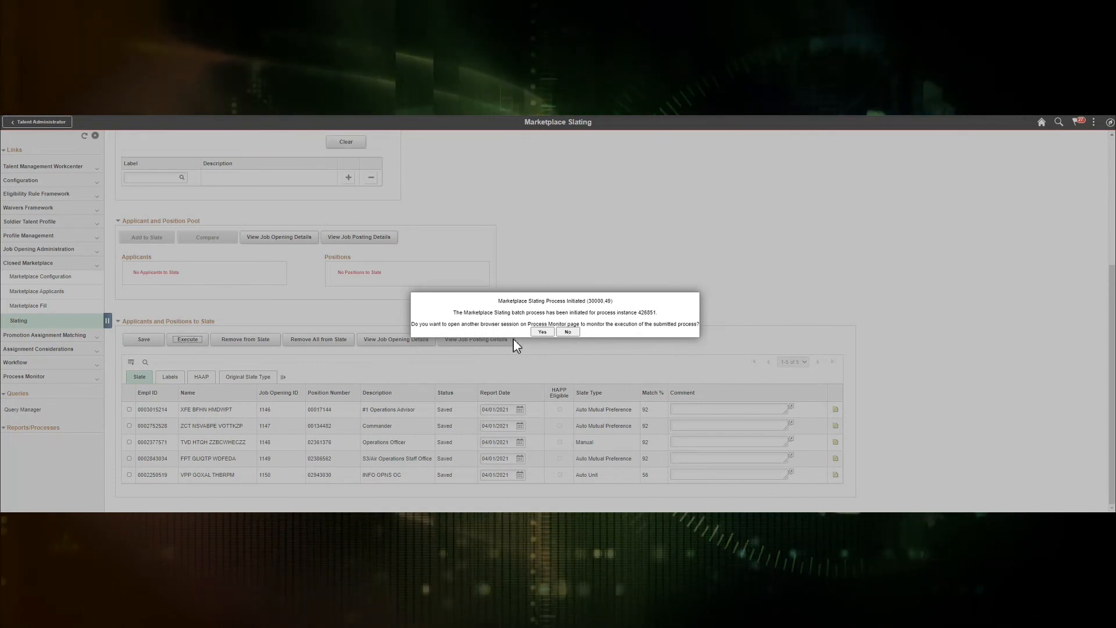
{"action": "left_click", "coordinate": [546, 332]}
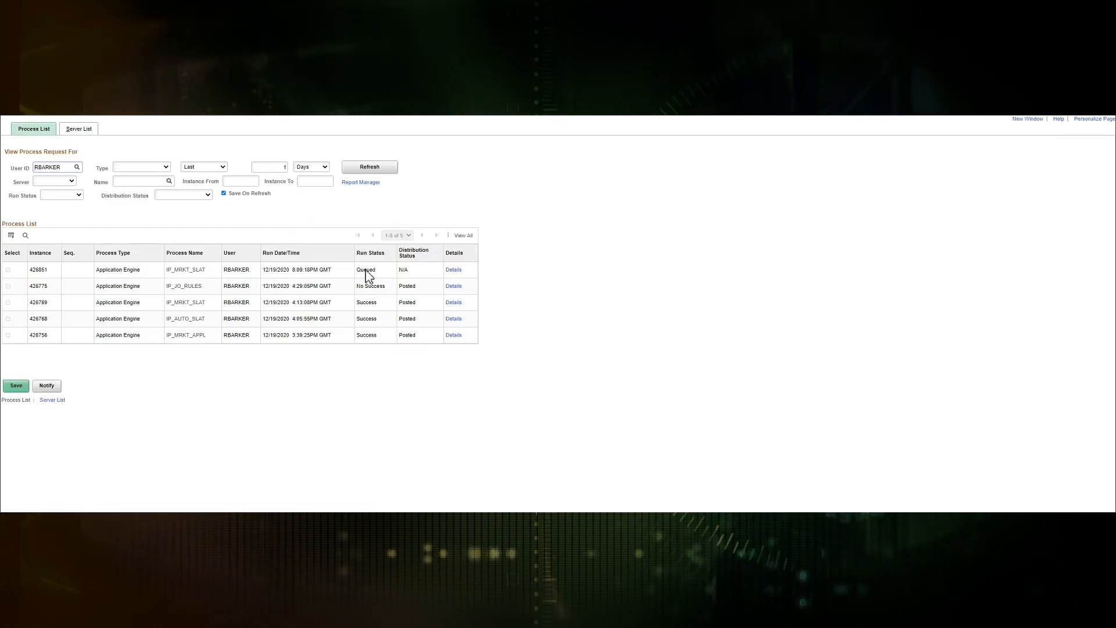
Step: Refresh Process Monitor to check the Marketplace Slating run 426851
{"action": "left_click", "coordinate": [371, 170]}
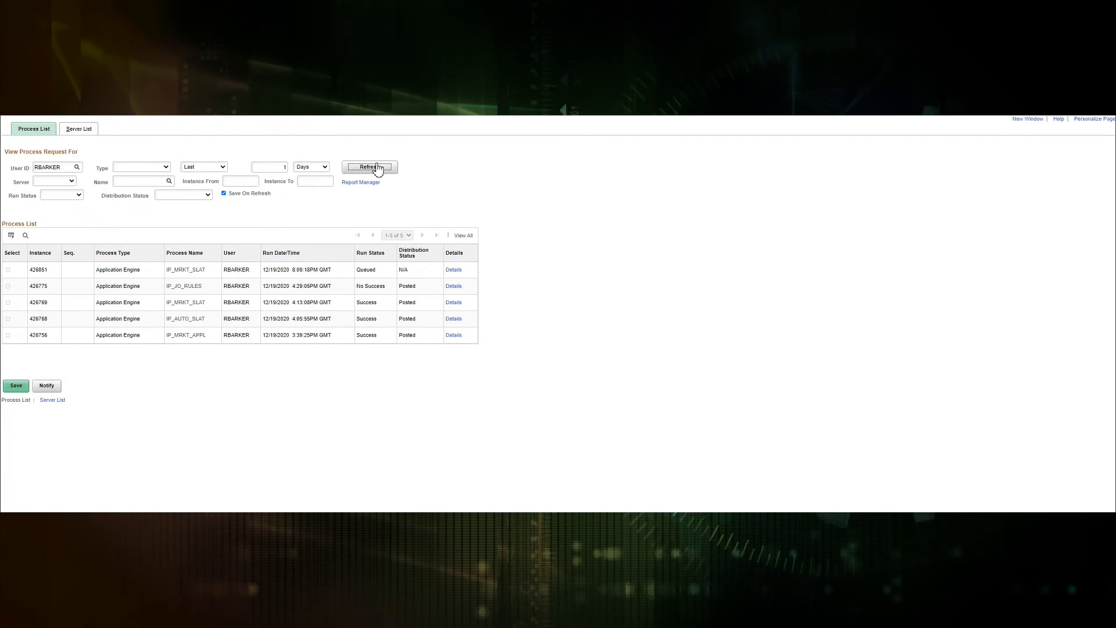
Step: Recheck the slating run, then search job opening 1146 with no status filter and open #1 Operations Advisor
{"action": "left_click", "coordinate": [377, 168]}
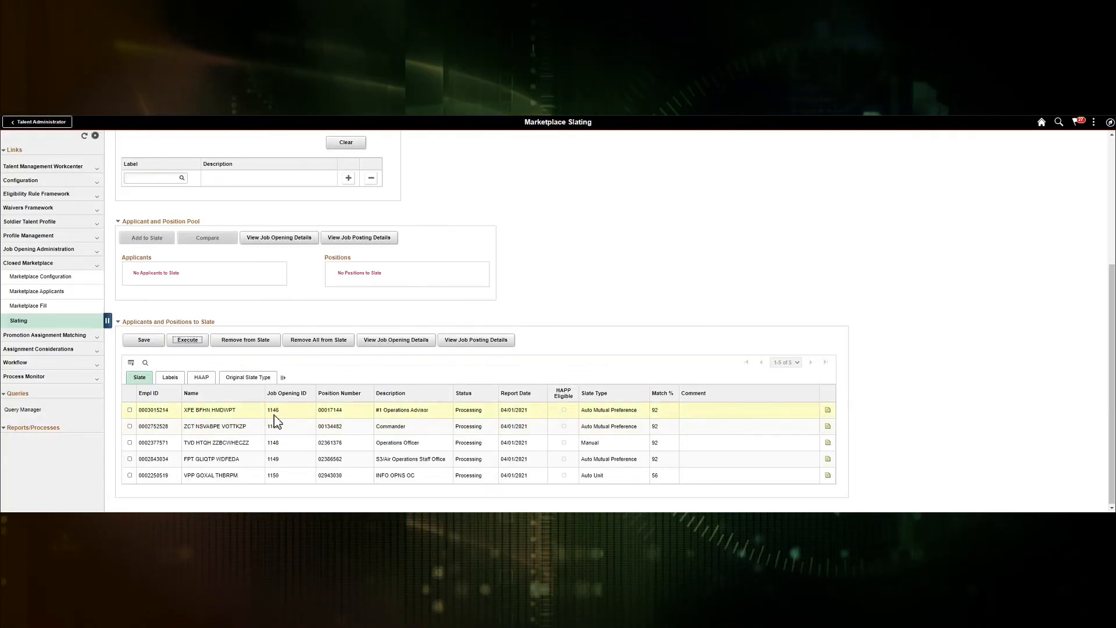
{"action": "left_click", "coordinate": [64, 249]}
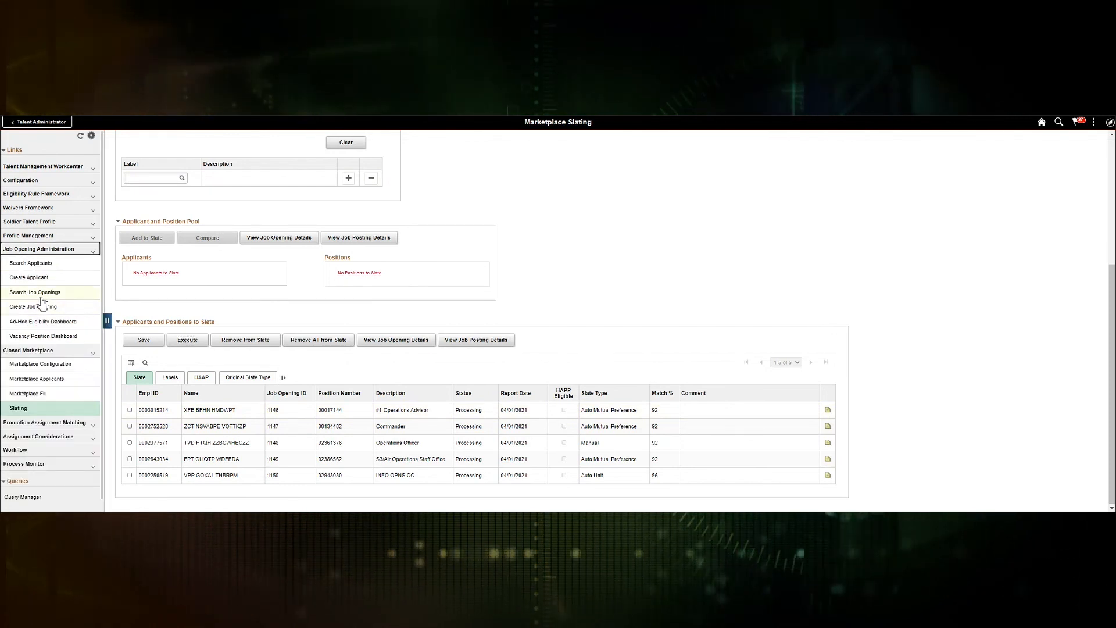
{"action": "left_click", "coordinate": [43, 294]}
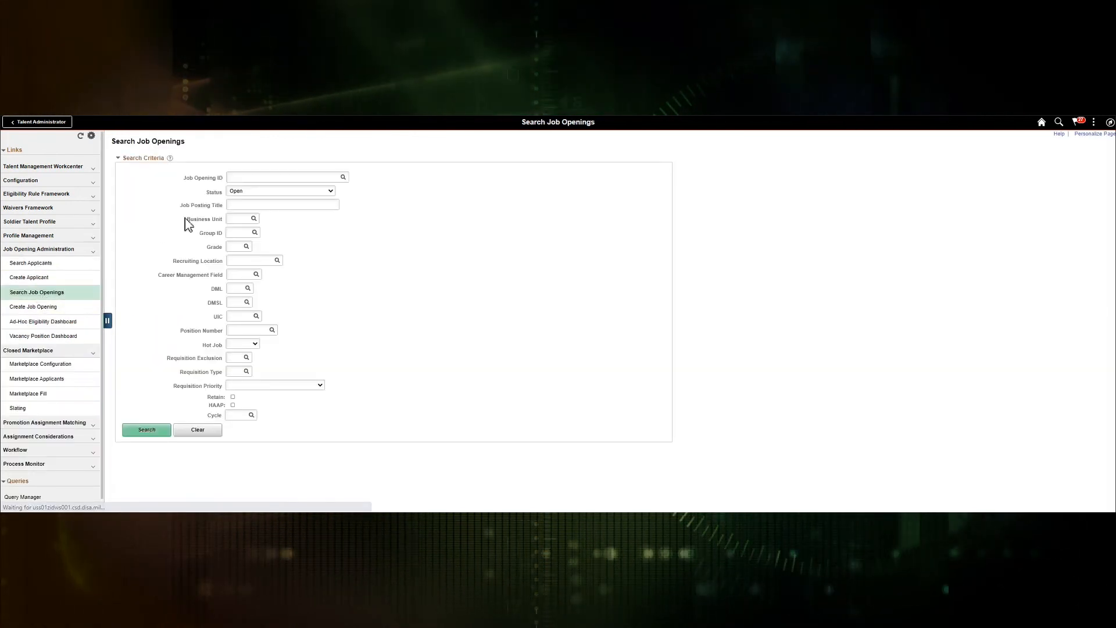
{"action": "left_click", "coordinate": [247, 181]}
{"action": "type", "text": "1146"}
{"action": "left_click", "coordinate": [251, 191]}
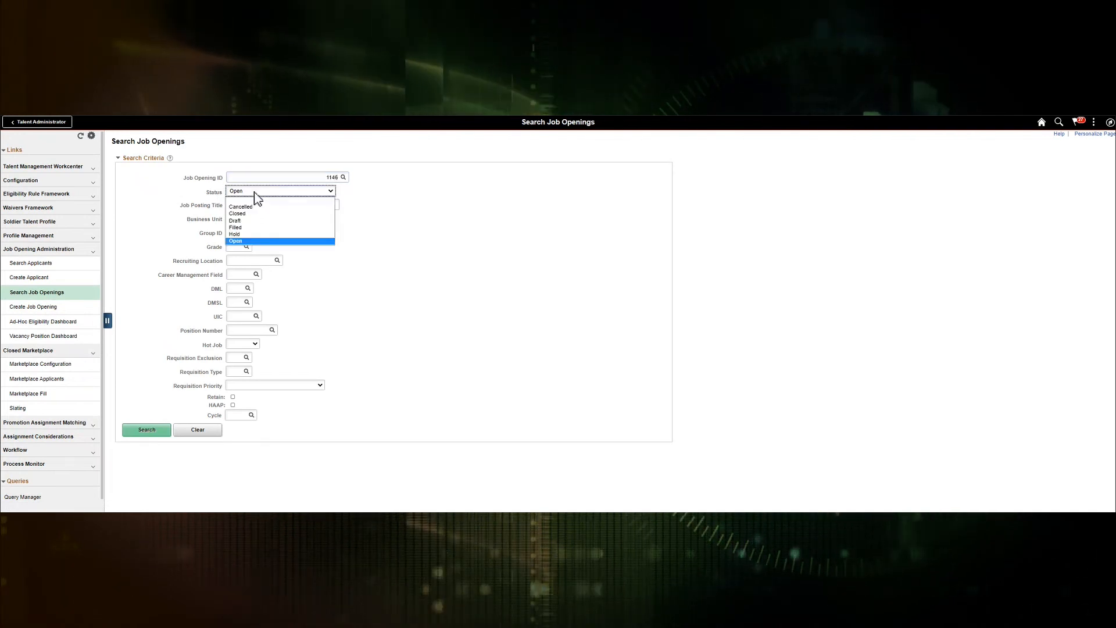
{"action": "left_click", "coordinate": [247, 200]}
{"action": "left_click", "coordinate": [152, 430]}
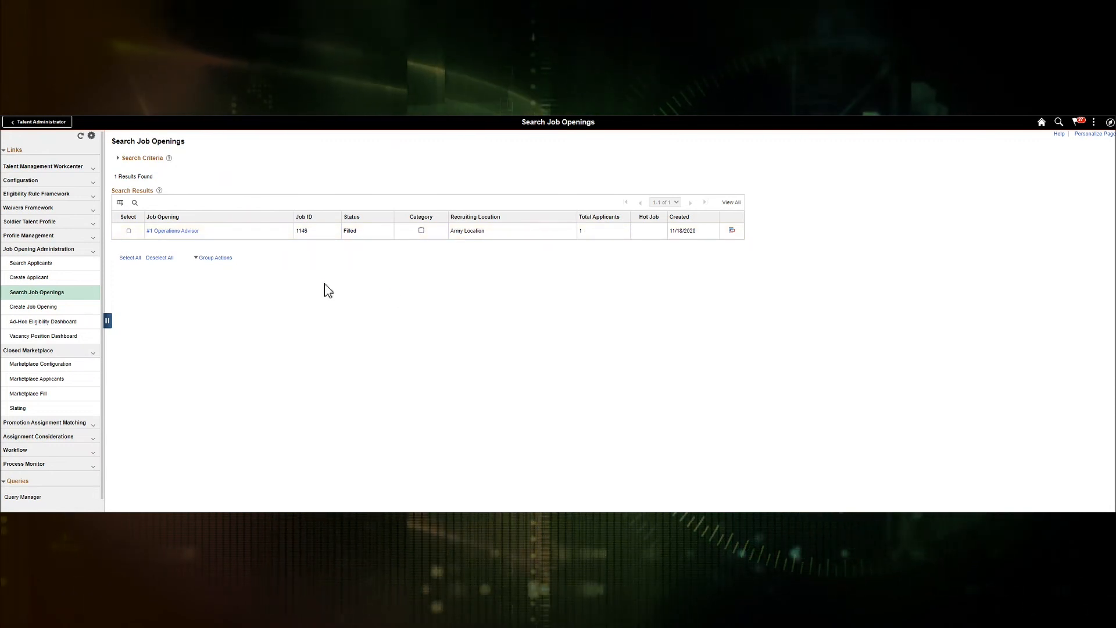
{"action": "left_click", "coordinate": [174, 232]}
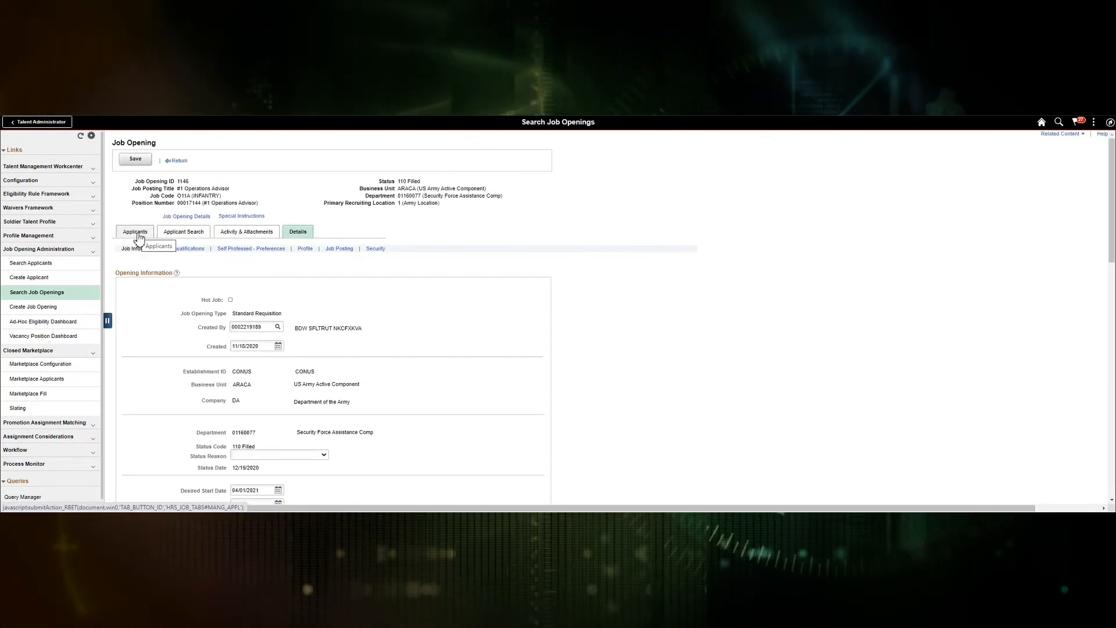
Step: View opening 1146's applicant results, showing Pending Waiver with reason In Workflow Process
{"action": "left_click", "coordinate": [137, 233]}
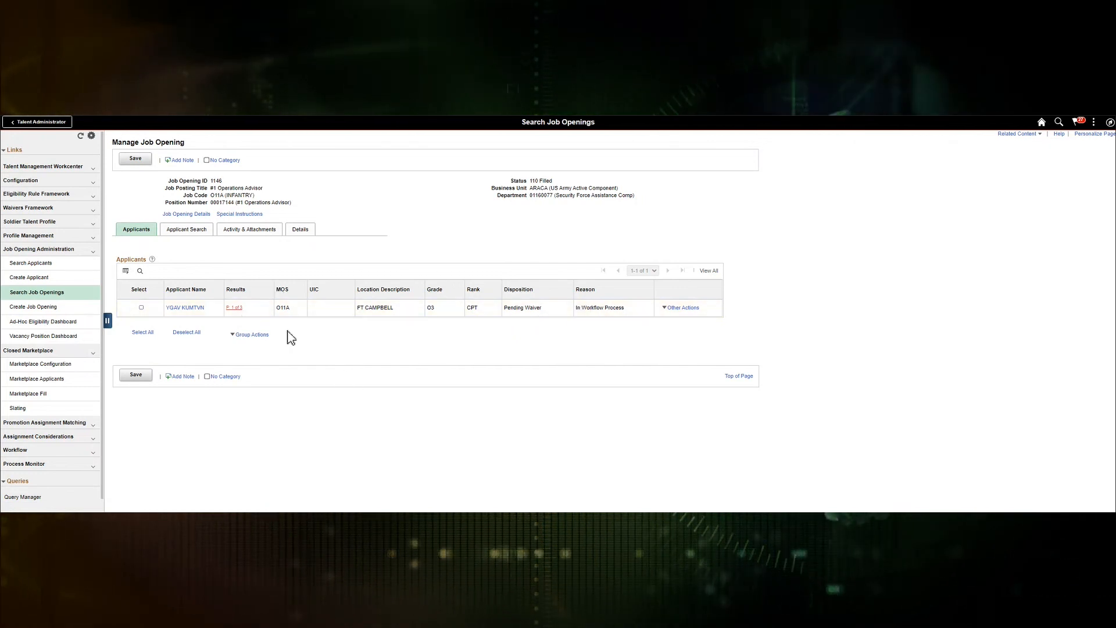
{"action": "left_click", "coordinate": [236, 309]}
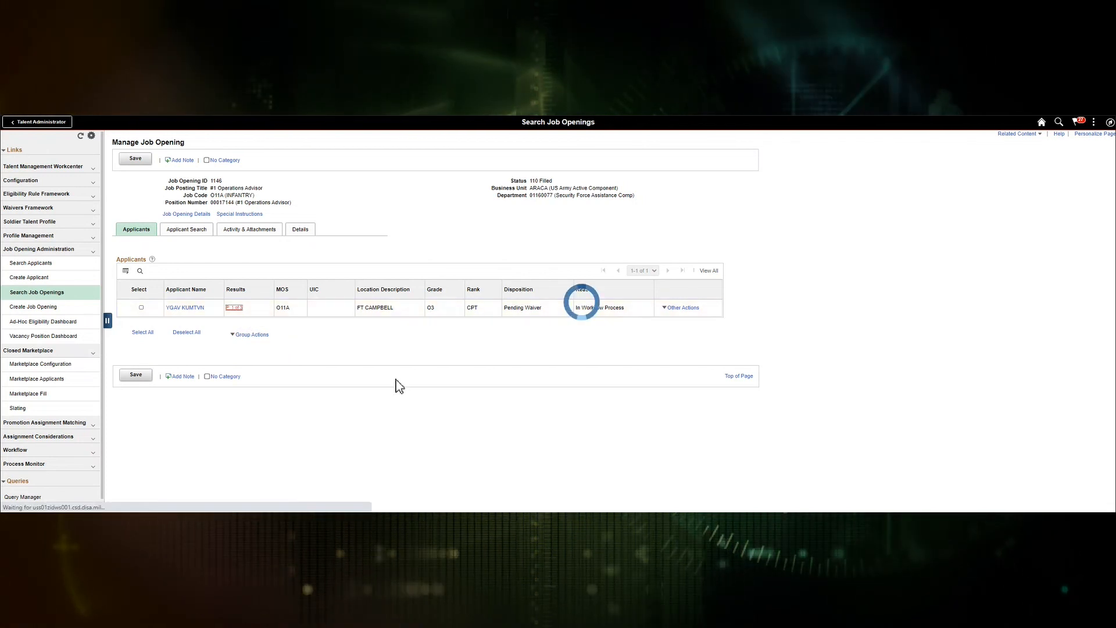